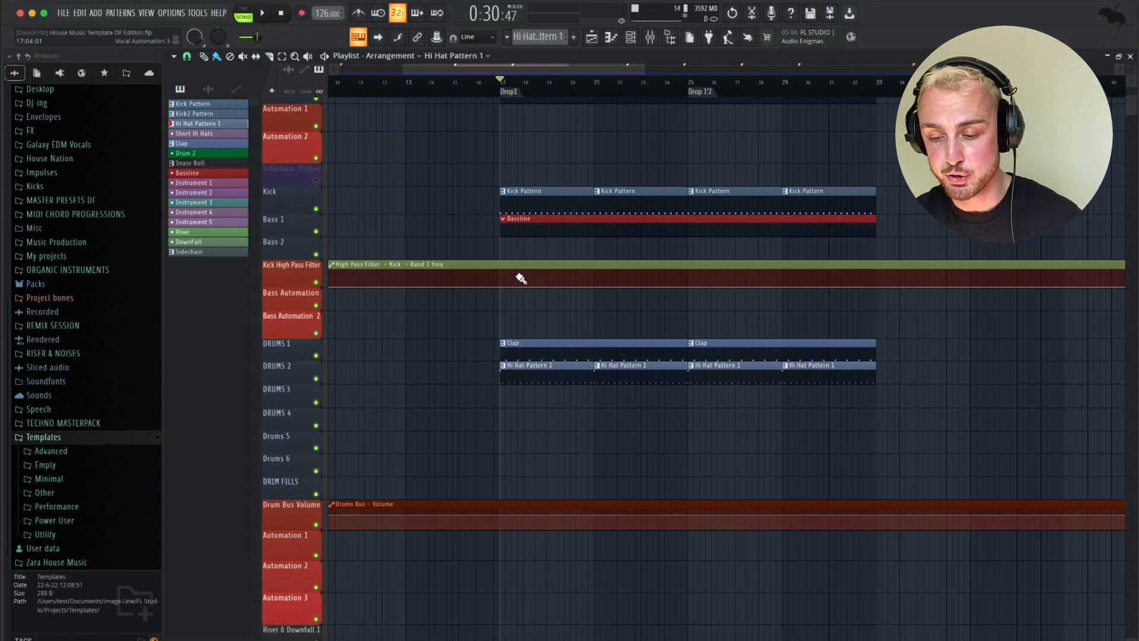
Examine the playlist's track layout from the vocal tracks through the kick, bass and drum tracks to the riser and FX tracks.
{"action": "scroll", "coordinate": [640, 231], "scroll_direction": "up", "scroll_amount": 5}
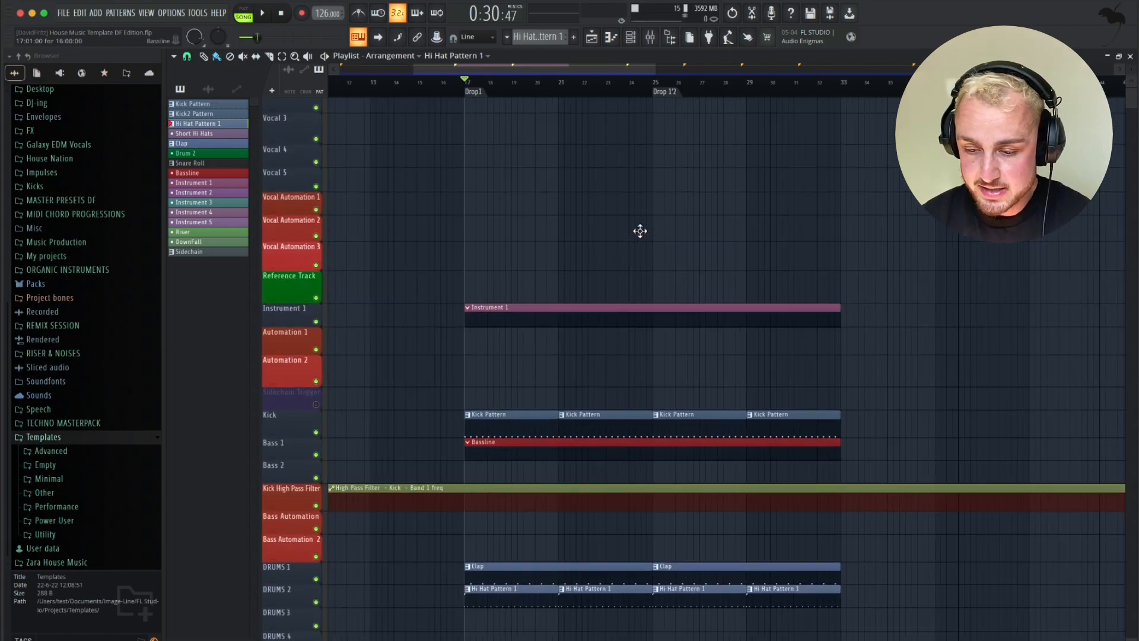
{"action": "scroll", "coordinate": [543, 222], "scroll_direction": "up", "scroll_amount": 1}
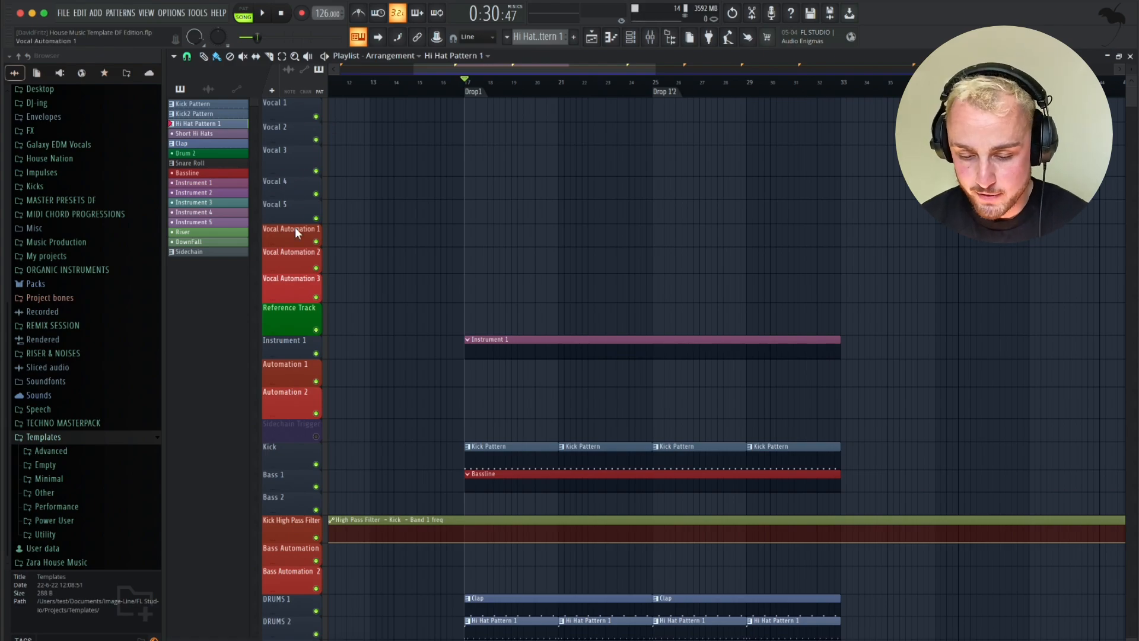
{"action": "scroll", "coordinate": [294, 227], "scroll_direction": "down", "scroll_amount": 2}
{"action": "scroll", "coordinate": [321, 276], "scroll_direction": "down", "scroll_amount": 4}
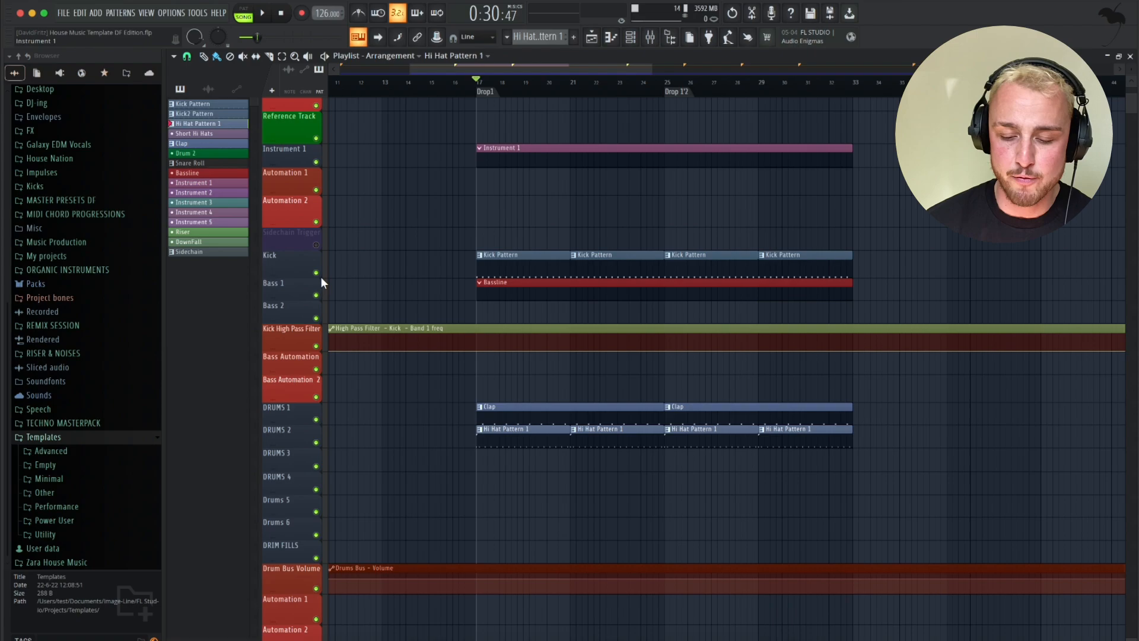
{"action": "scroll", "coordinate": [381, 287], "scroll_direction": "down", "scroll_amount": 9}
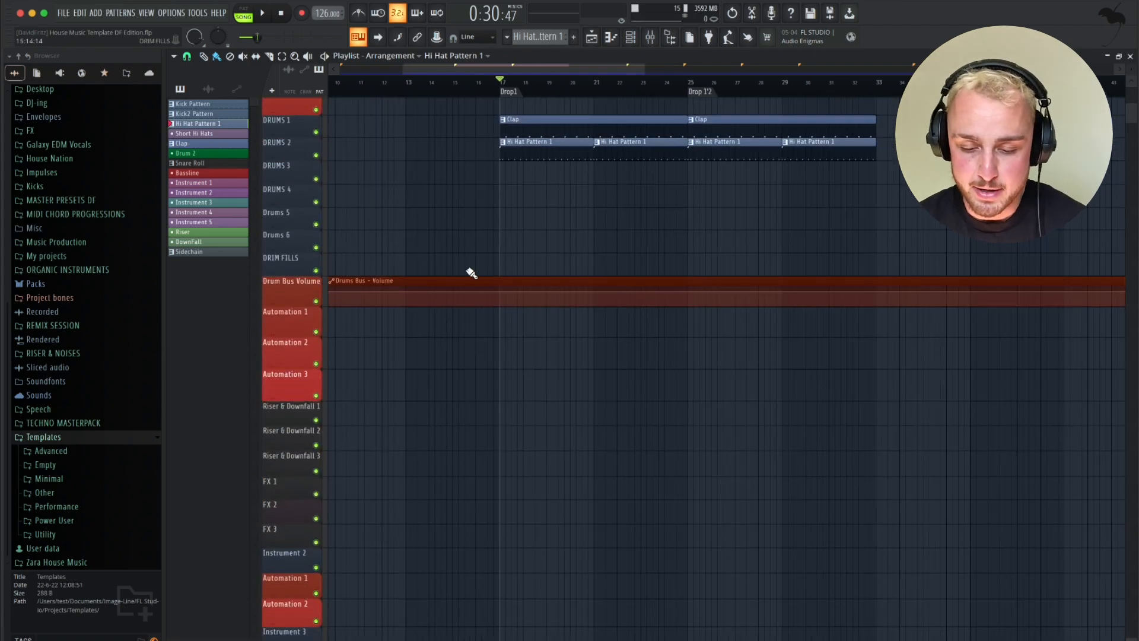
{"action": "scroll", "coordinate": [293, 187], "scroll_direction": "up", "scroll_amount": 2}
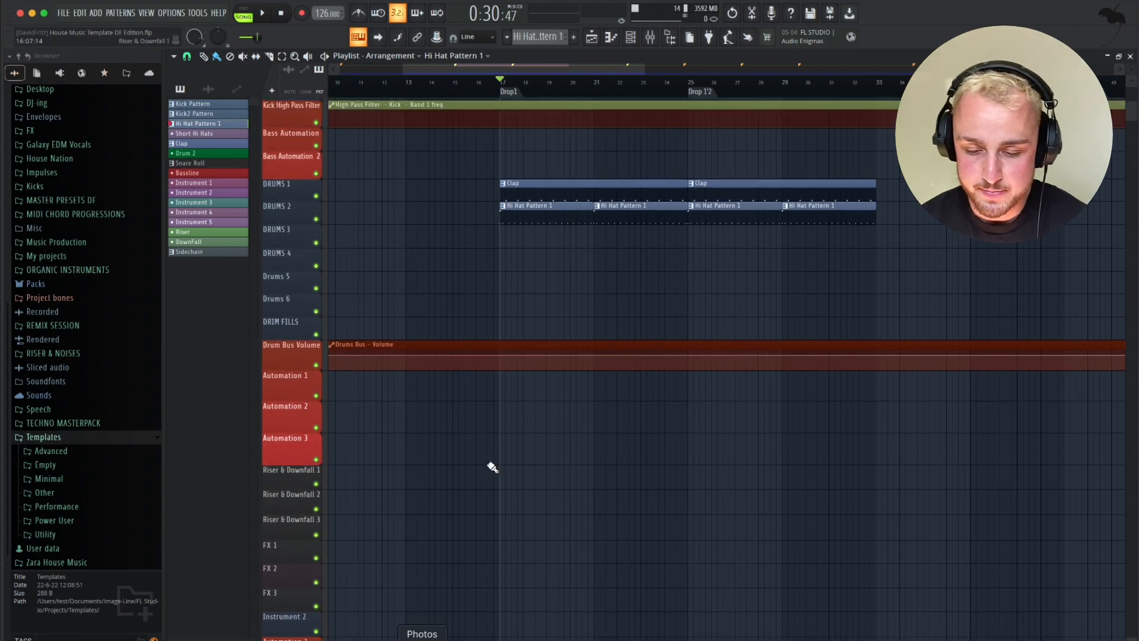
{"action": "scroll", "coordinate": [491, 465], "scroll_direction": "up", "scroll_amount": 5}
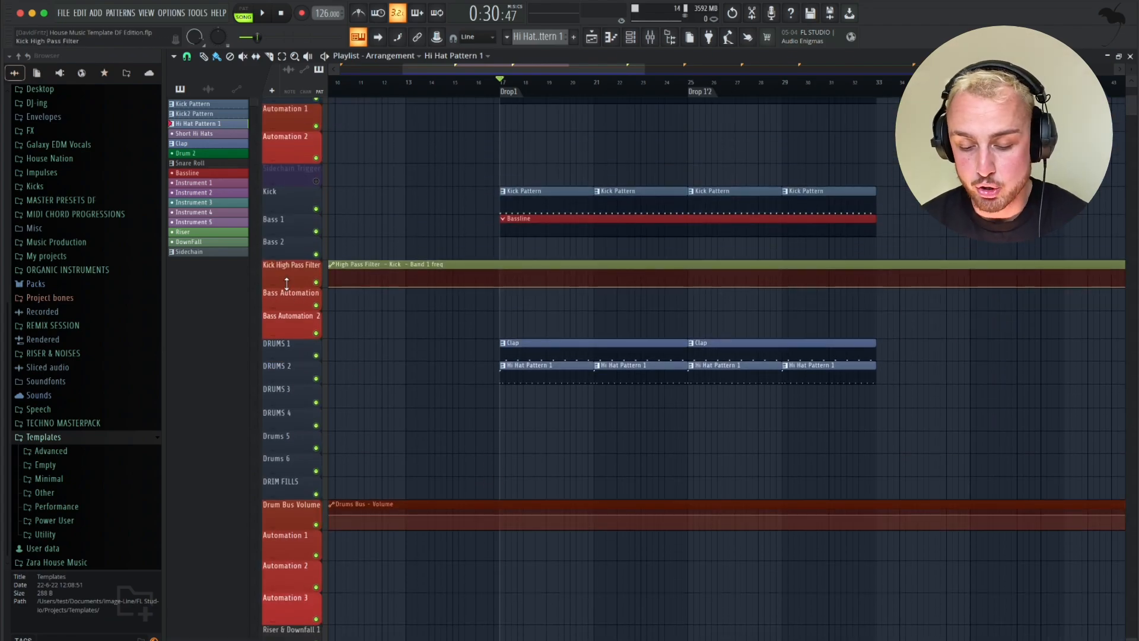
Play the drop from bar 17 to demonstrate the Kick High Pass Filter automation.
{"action": "scroll", "coordinate": [286, 283], "scroll_direction": "down", "scroll_amount": 1}
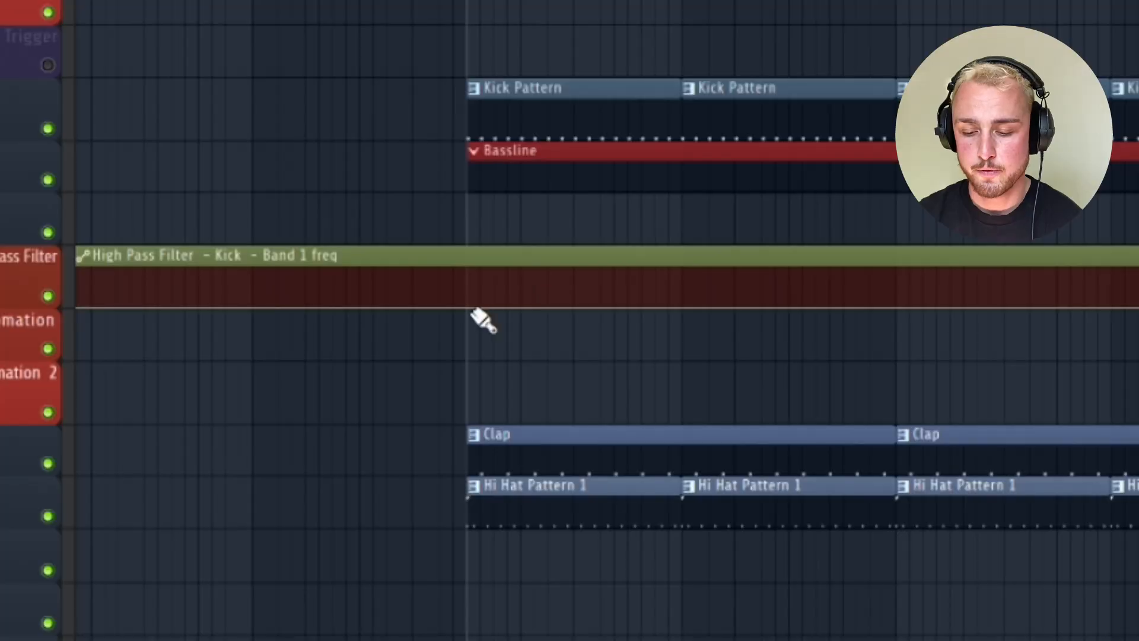
{"action": "key", "text": "space"}
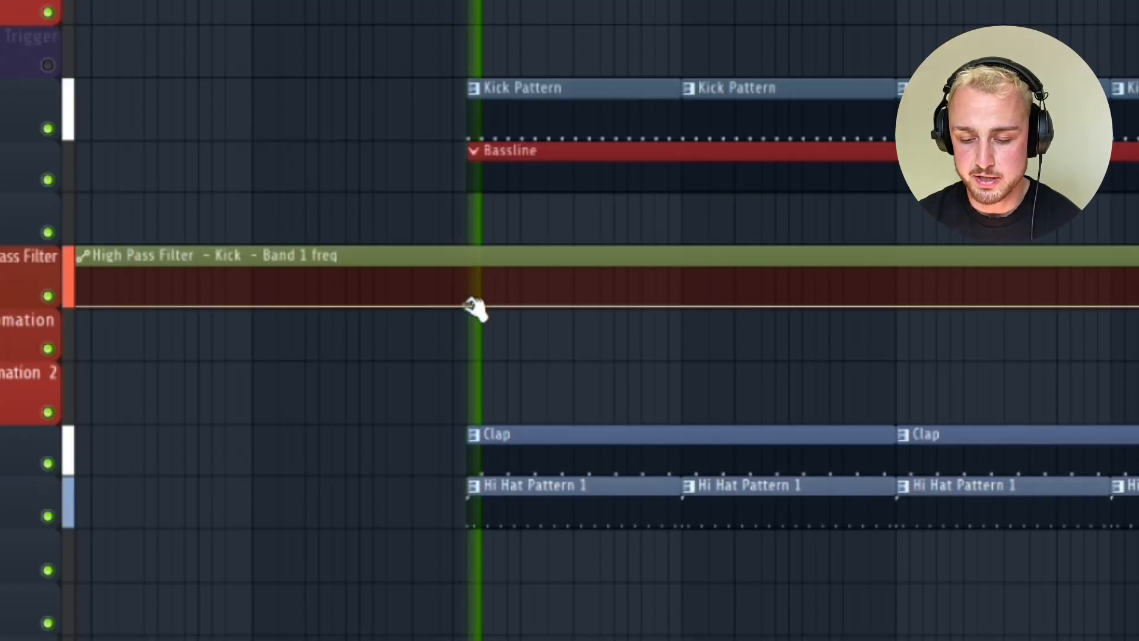
{"action": "key", "text": "space"}
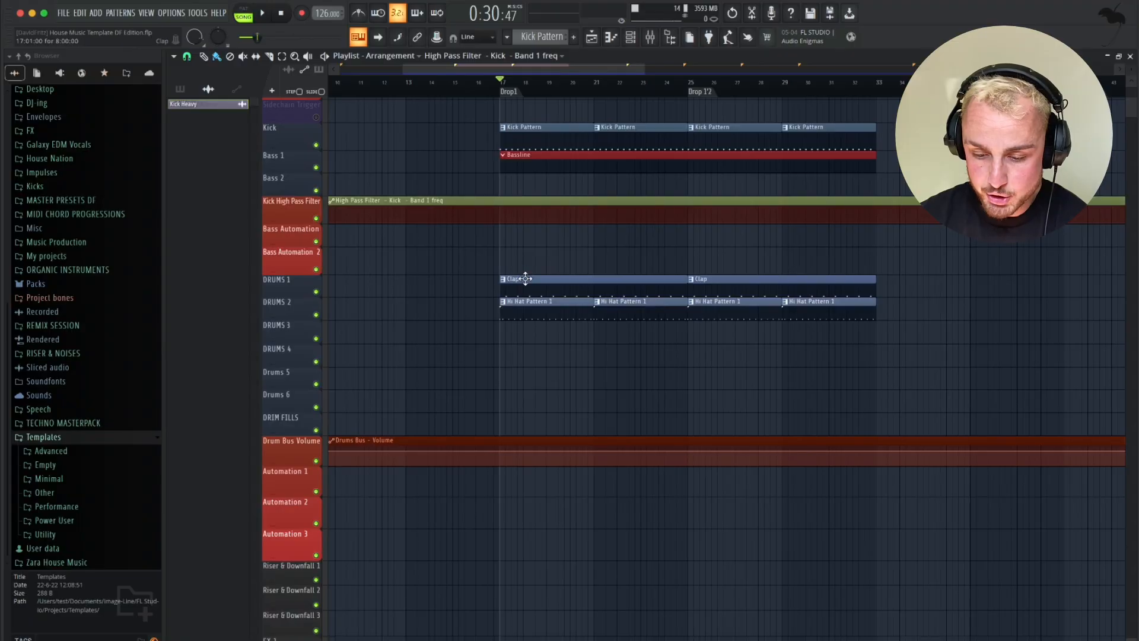
View the notes of the Clap pattern on the DRUMS 1 track in the piano roll, and return to the playlist.
{"action": "double_click", "coordinate": [508, 274]}
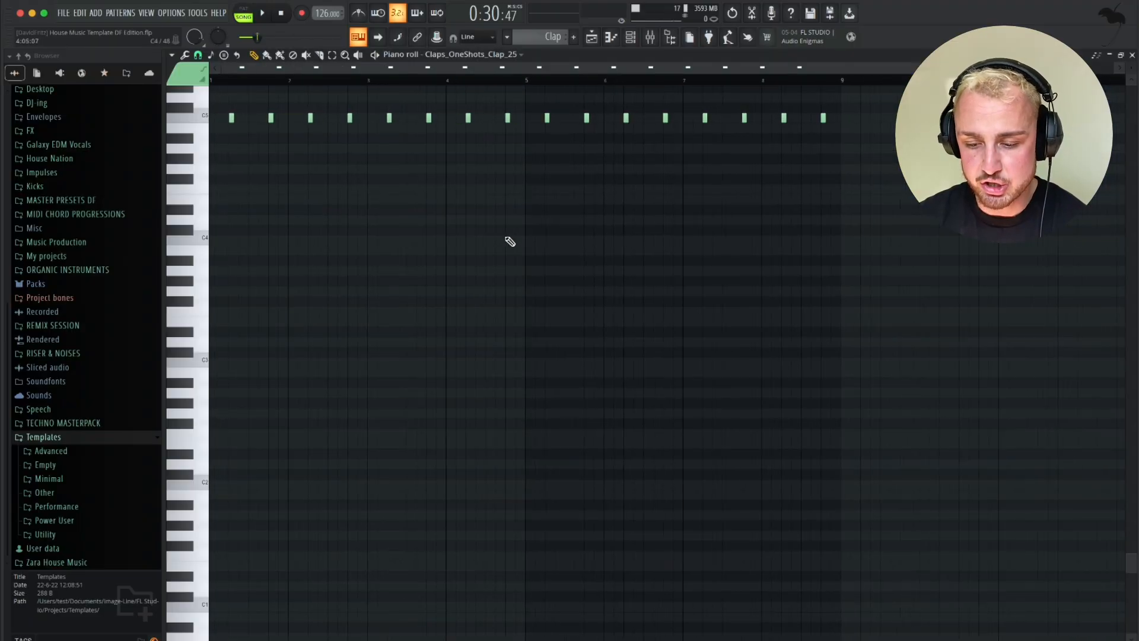
{"action": "scroll", "coordinate": [510, 241], "scroll_direction": "up", "scroll_amount": 3}
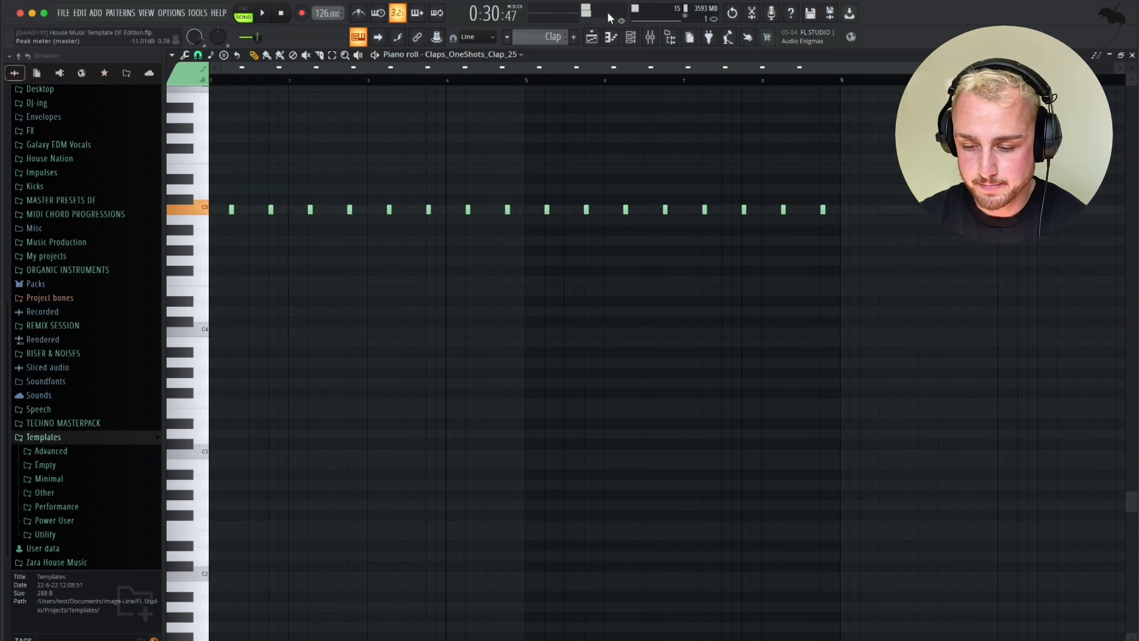
{"action": "left_click", "coordinate": [592, 37]}
{"action": "left_click", "coordinate": [592, 36]}
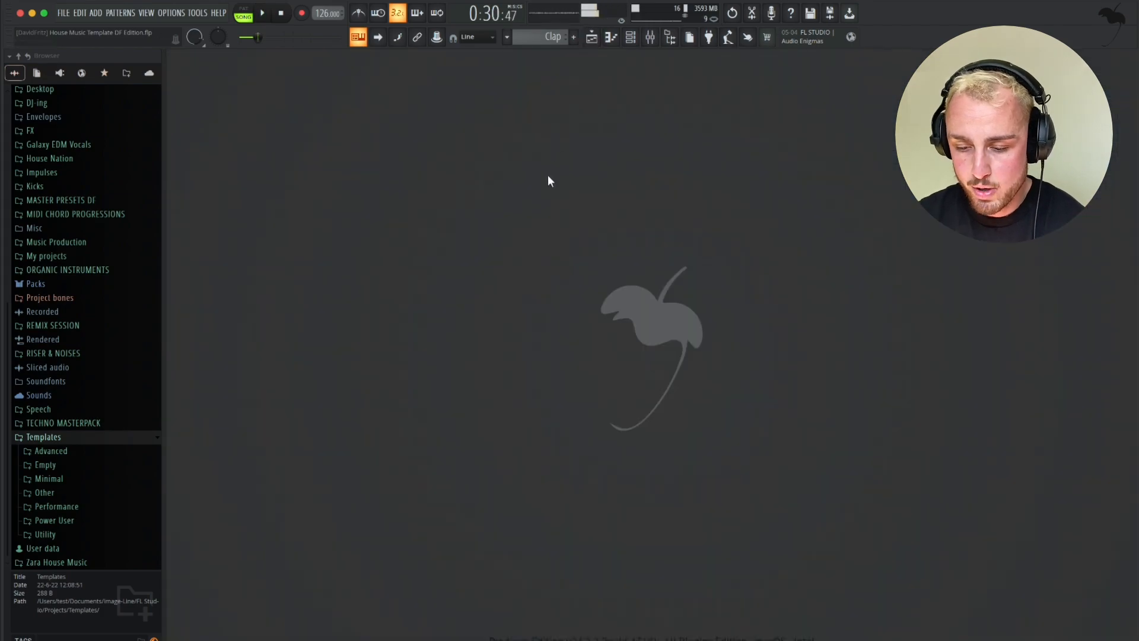
{"action": "left_click", "coordinate": [591, 37]}
Inspect the SPINNIN_DP_130_drum_free_tops sampler used by Hi Hat Pattern 1, and play the drop briefly.
{"action": "double_click", "coordinate": [538, 301]}
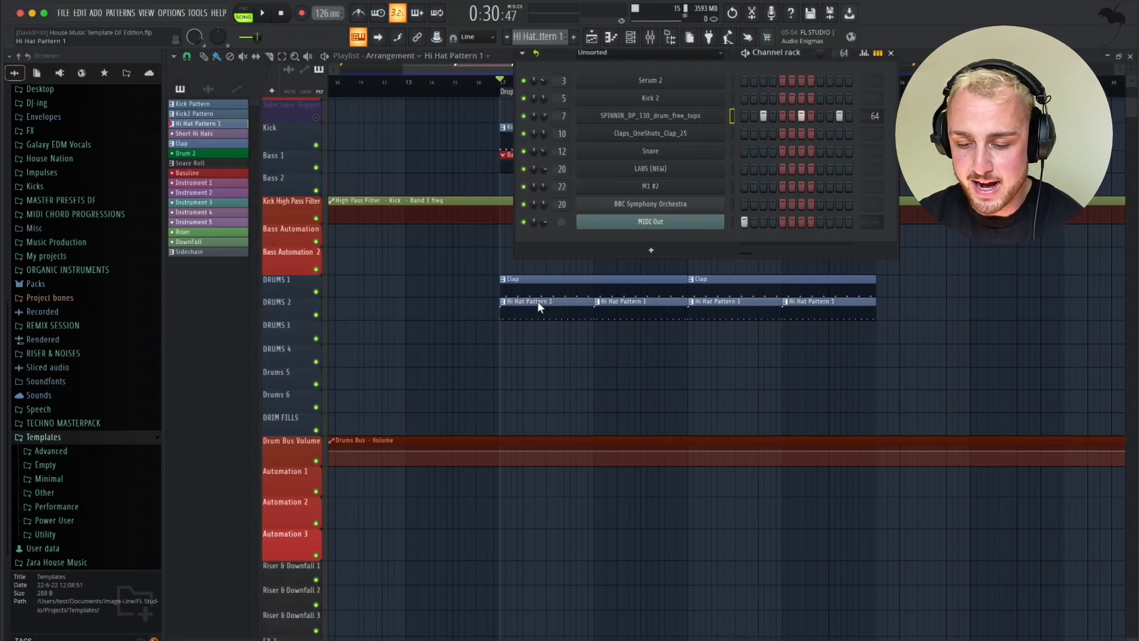
{"action": "left_click", "coordinate": [648, 117]}
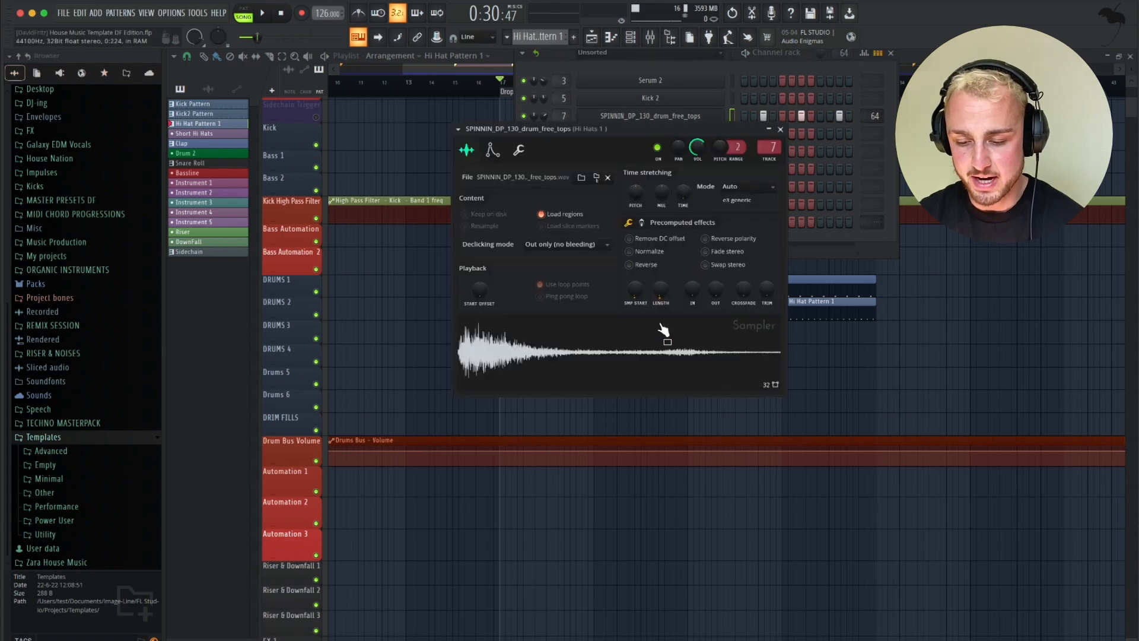
{"action": "left_click_drag", "start_coordinate": [663, 289], "coordinate": [663, 290]}
{"action": "key", "text": "space"}
{"action": "key", "text": "Escape"}
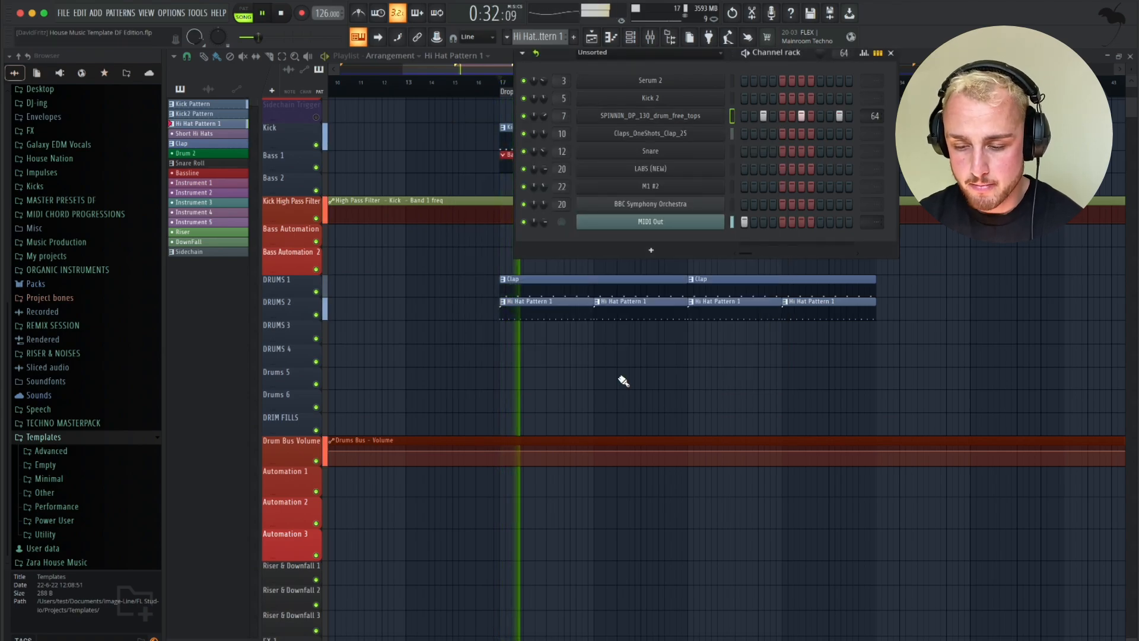
{"action": "key", "text": "space"}
{"action": "key", "text": "F6"}
Examine the riser, FX and instrument tracks with their automation lanes, down to the master automation tracks.
{"action": "scroll", "coordinate": [484, 321], "scroll_direction": "down", "scroll_amount": 5}
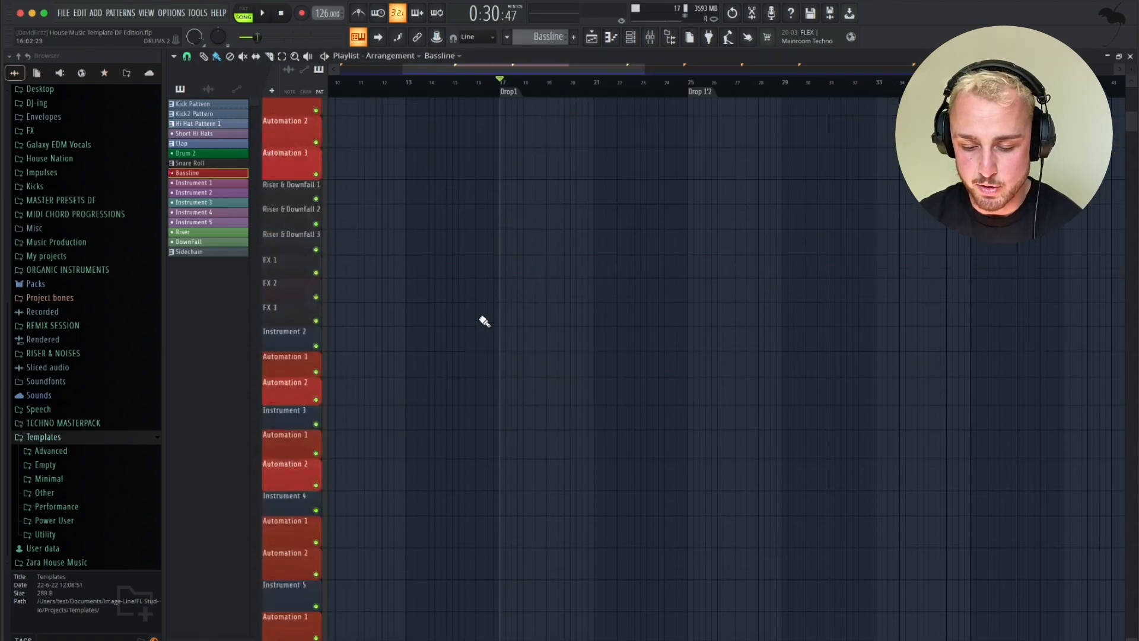
{"action": "scroll", "coordinate": [484, 320], "scroll_direction": "down", "scroll_amount": 1}
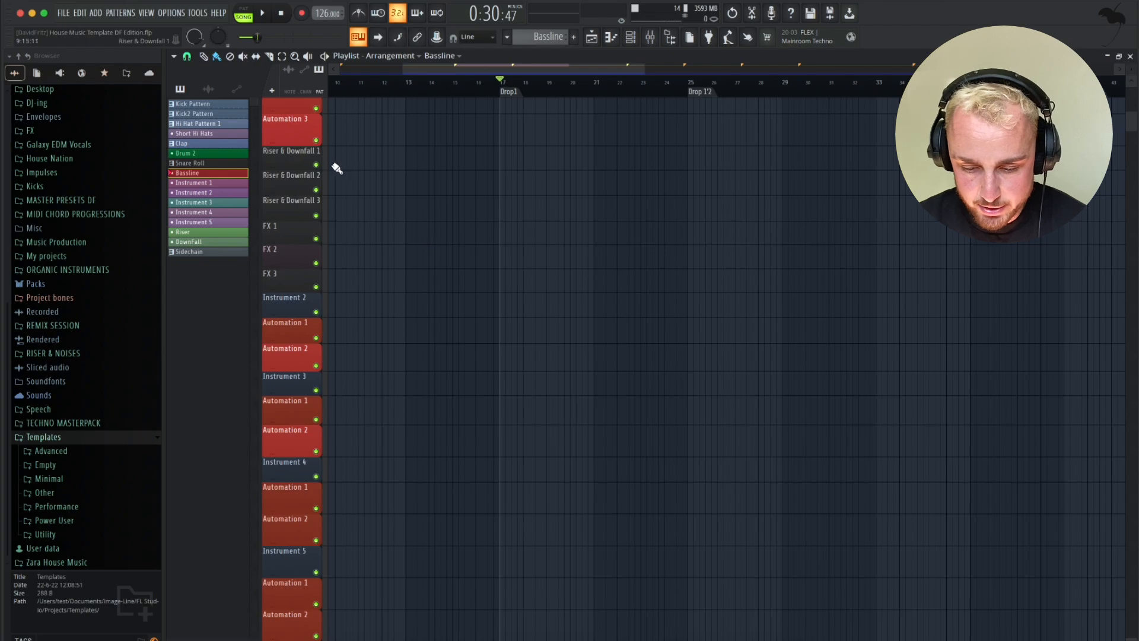
{"action": "scroll", "coordinate": [285, 233], "scroll_direction": "down", "scroll_amount": 1}
{"action": "scroll", "coordinate": [286, 233], "scroll_direction": "left", "scroll_amount": 1}
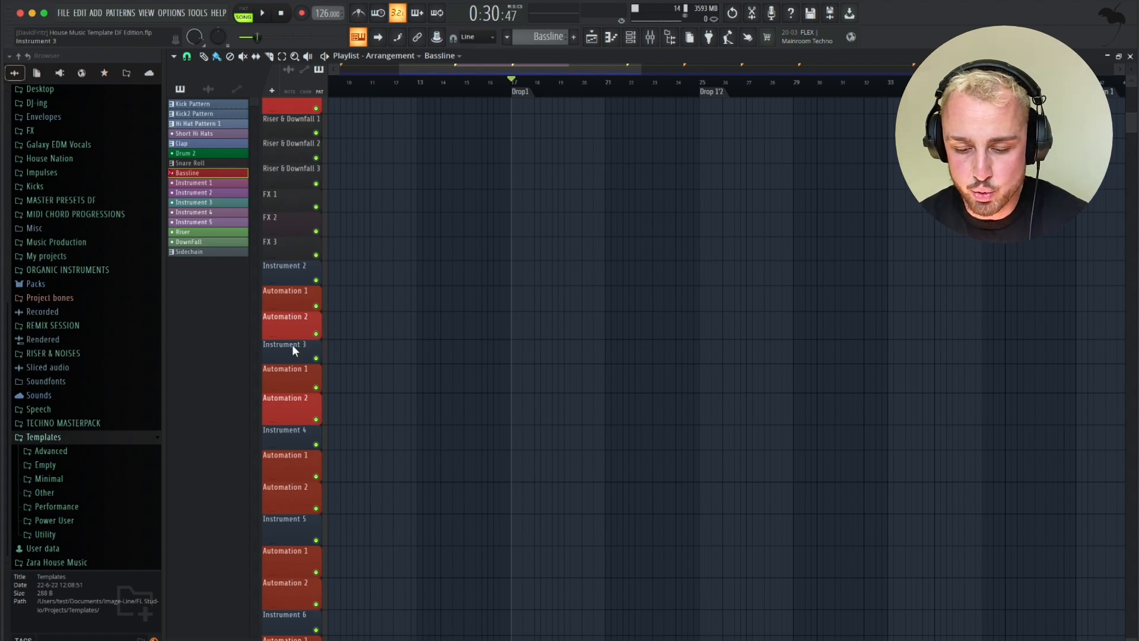
{"action": "scroll", "coordinate": [292, 344], "scroll_direction": "down", "scroll_amount": 5}
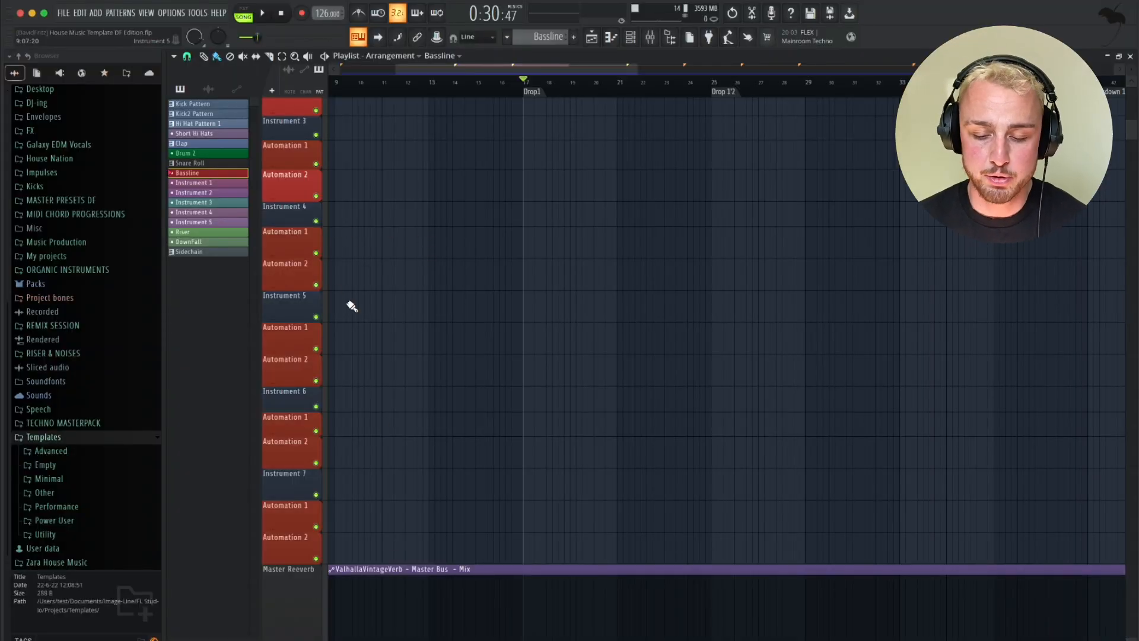
{"action": "scroll", "coordinate": [335, 276], "scroll_direction": "down", "scroll_amount": 2}
{"action": "scroll", "coordinate": [469, 375], "scroll_direction": "down", "scroll_amount": 2}
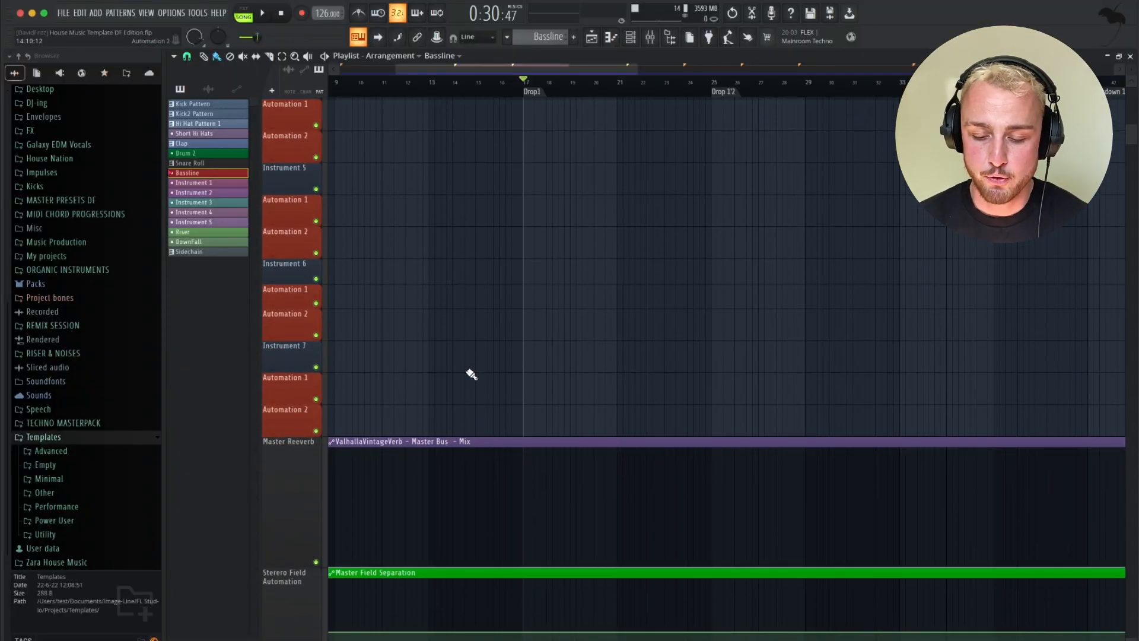
Try a Master Bus reverb mix automation point of about 34% at bar 17, play the drop, and undo the change.
{"action": "scroll", "coordinate": [471, 374], "scroll_direction": "down", "scroll_amount": 5}
{"action": "left_click", "coordinate": [511, 330]}
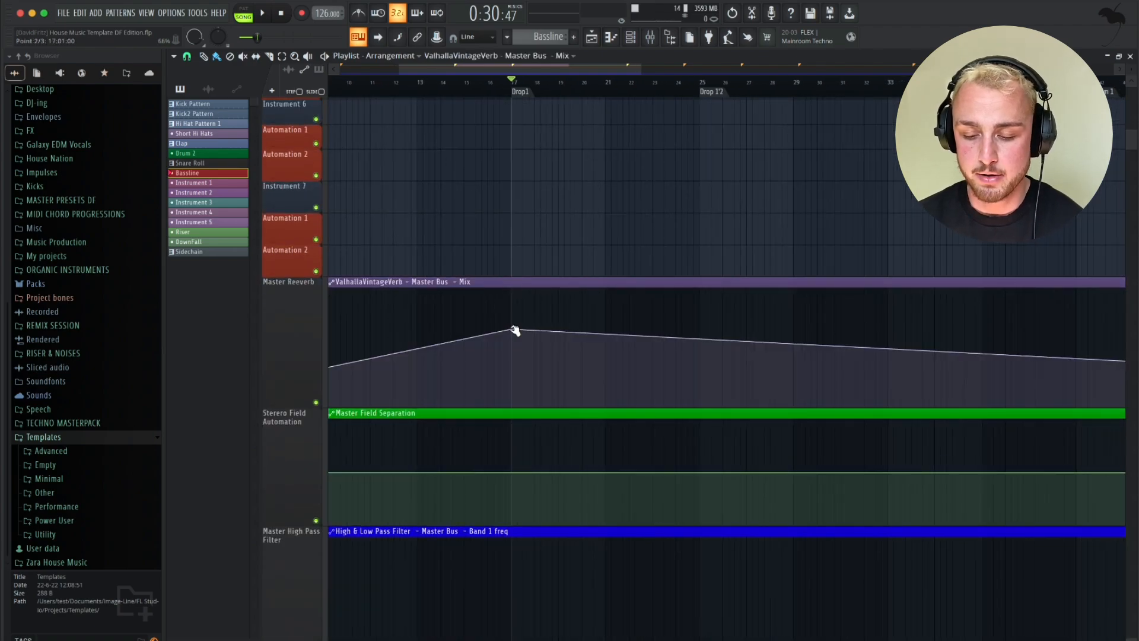
{"action": "left_click_drag", "start_coordinate": [511, 330], "coordinate": [512, 365]}
{"action": "key", "text": "space"}
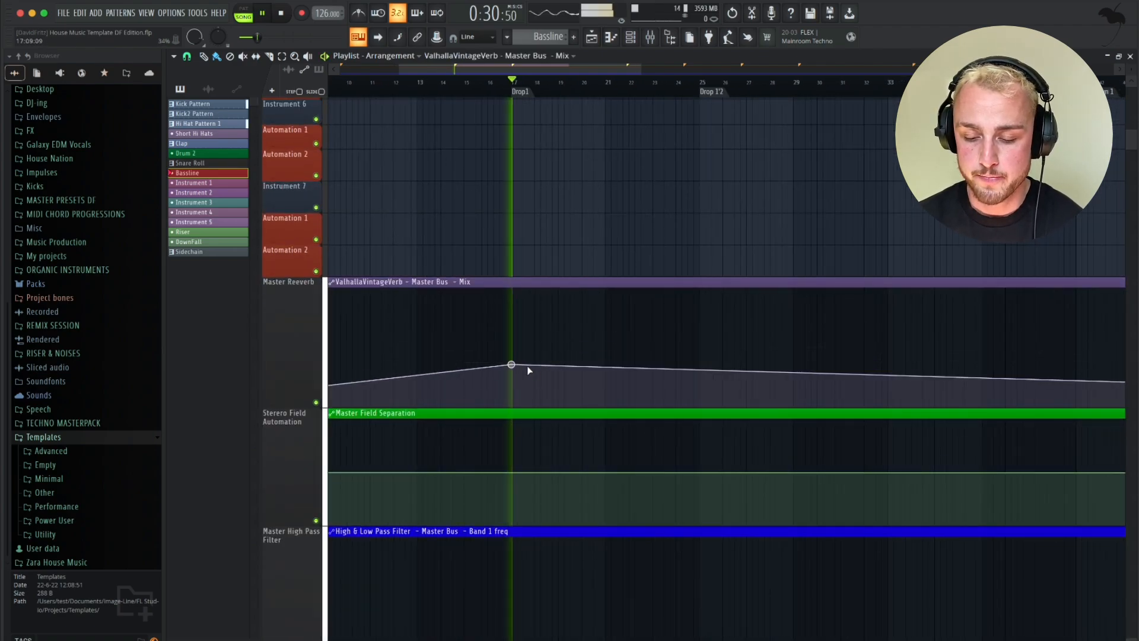
{"action": "key", "text": "ctrl+alt+z"}
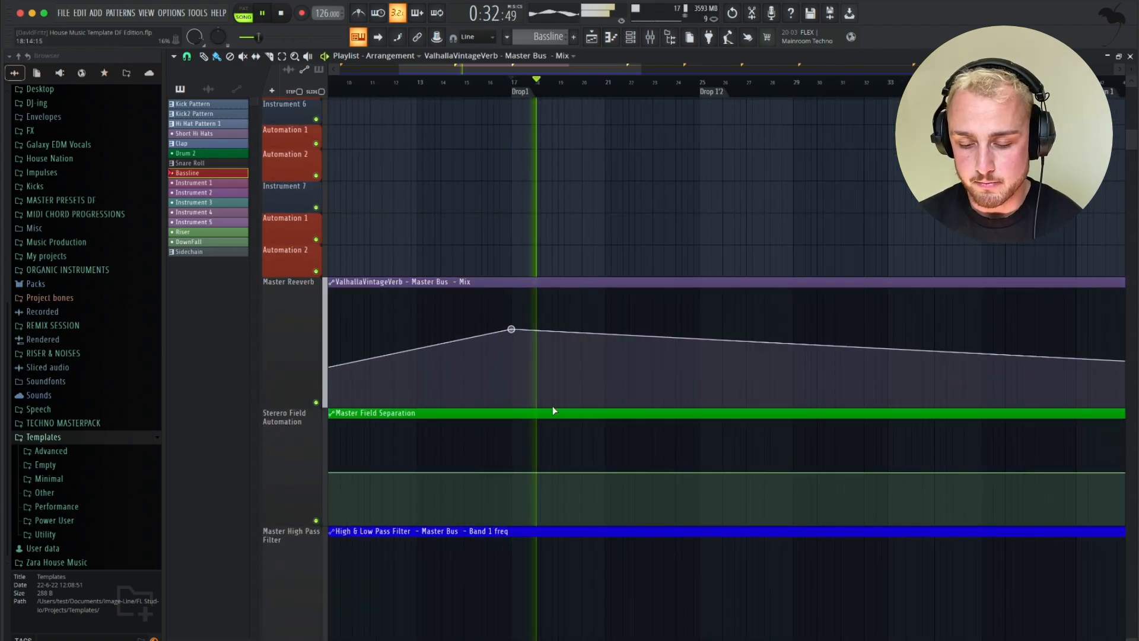
{"action": "key", "text": "ctrl+alt+z"}
{"action": "key", "text": "space"}
Try raising the Master Field Separation automation near its maximum just after Drop1, play the drop, and undo it.
{"action": "left_click", "coordinate": [544, 472]}
{"action": "scroll", "coordinate": [545, 472], "scroll_direction": "down", "scroll_amount": 5}
{"action": "left_click_drag", "start_coordinate": [544, 313], "coordinate": [520, 261]}
{"action": "key", "text": "space"}
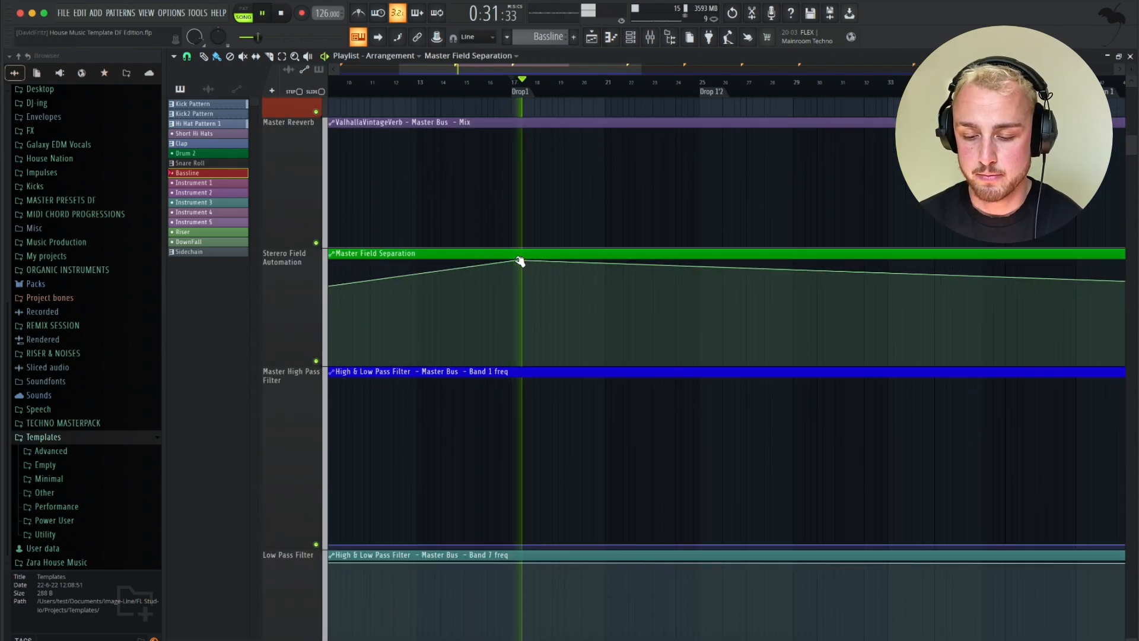
{"action": "key", "text": "ctrl+z"}
{"action": "key", "text": "ctrl+z"}
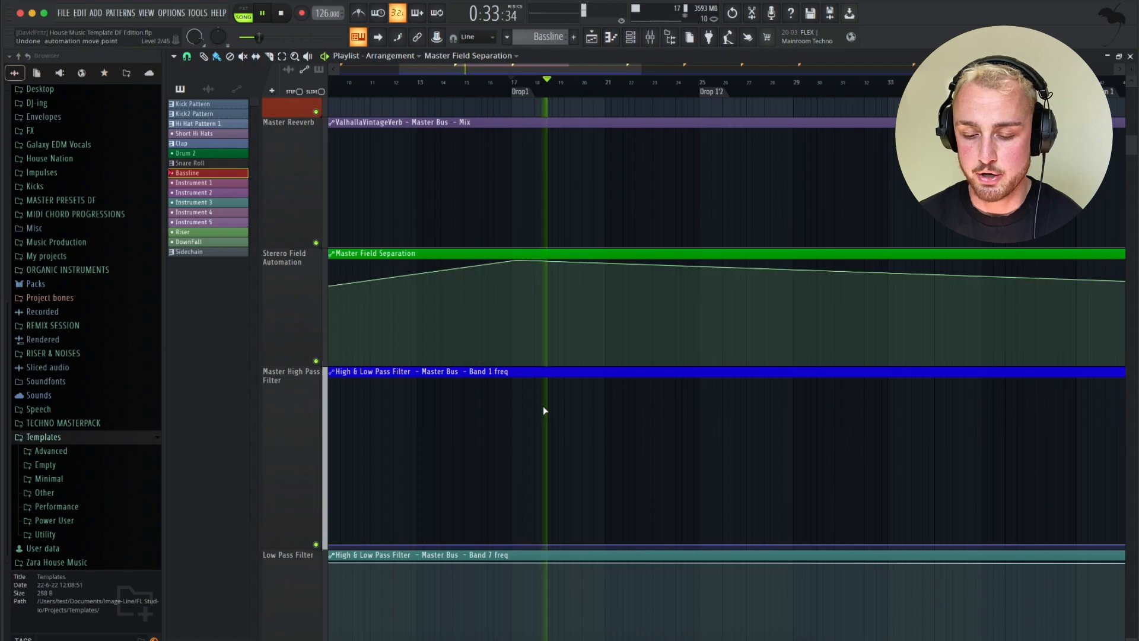
{"action": "key", "text": "space"}
Try a Master High Pass Filter automation point of about 41% just after Drop1, play the drop, and undo it.
{"action": "scroll", "coordinate": [542, 395], "scroll_direction": "down", "scroll_amount": 2}
{"action": "left_click", "coordinate": [522, 416]}
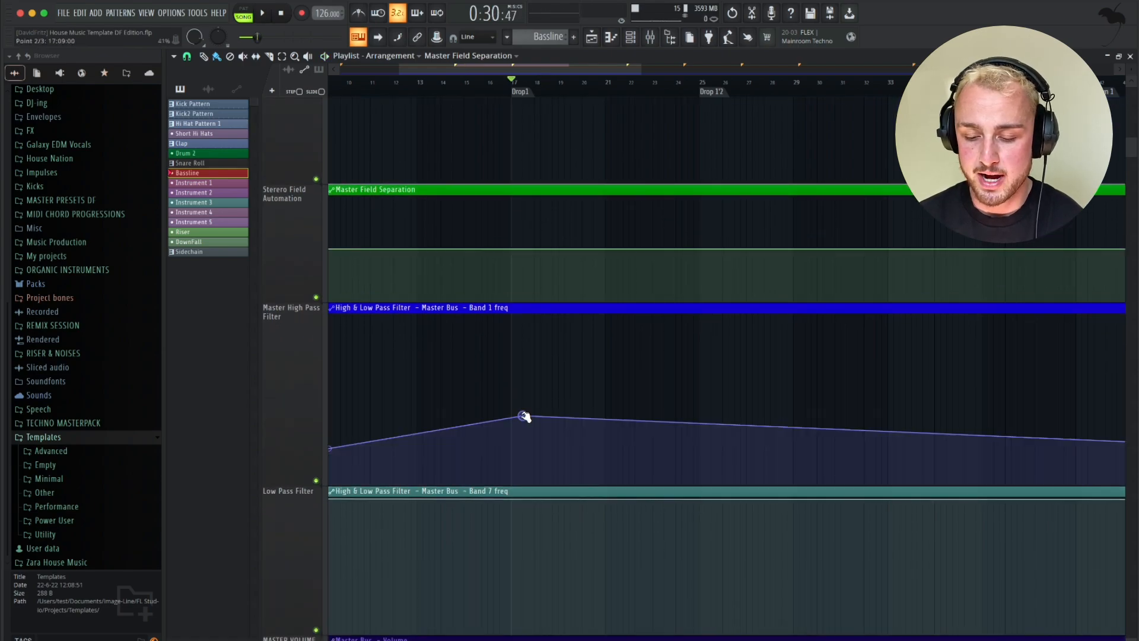
{"action": "key", "text": "space"}
{"action": "mouse_move", "coordinate": [526, 417]}
{"action": "left_mouse_down"}
{"action": "mouse_move", "coordinate": [528, 336]}
{"action": "mouse_move", "coordinate": [523, 415]}
{"action": "left_mouse_up"}
{"action": "key", "text": "space"}
Try lowering the master Low Pass Filter automation just after Drop1, play the drop, and restore the curve.
{"action": "scroll", "coordinate": [570, 511], "scroll_direction": "down", "scroll_amount": 4}
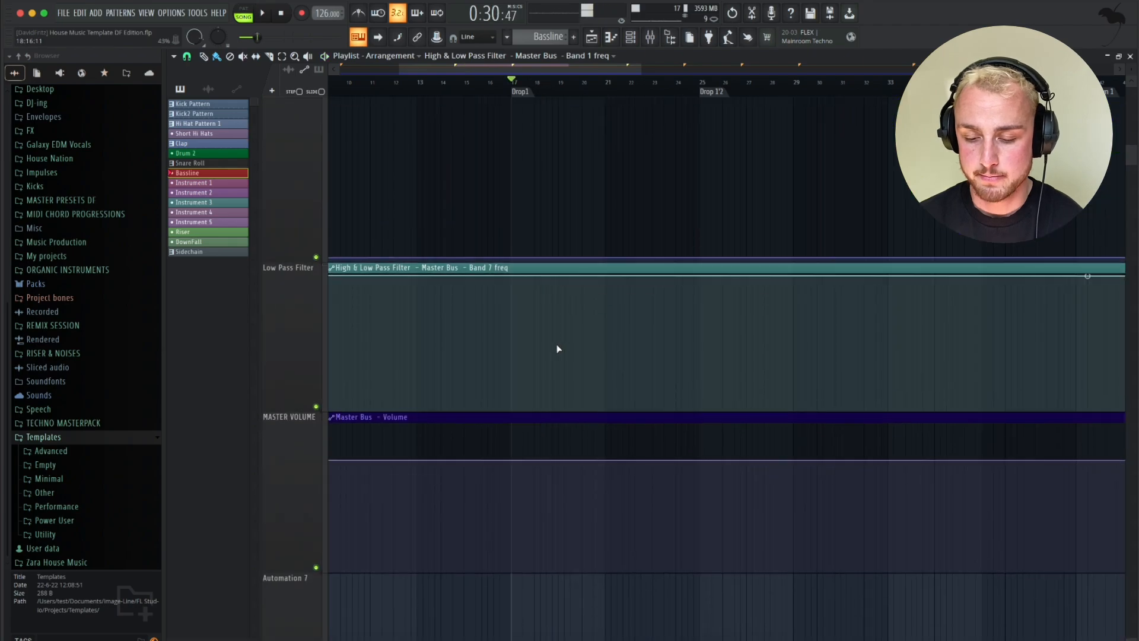
{"action": "left_click", "coordinate": [534, 308]}
{"action": "key", "text": "space"}
{"action": "left_click_drag", "start_coordinate": [536, 308], "coordinate": [529, 244]}
{"action": "key", "text": "space"}
{"action": "key", "text": "space"}
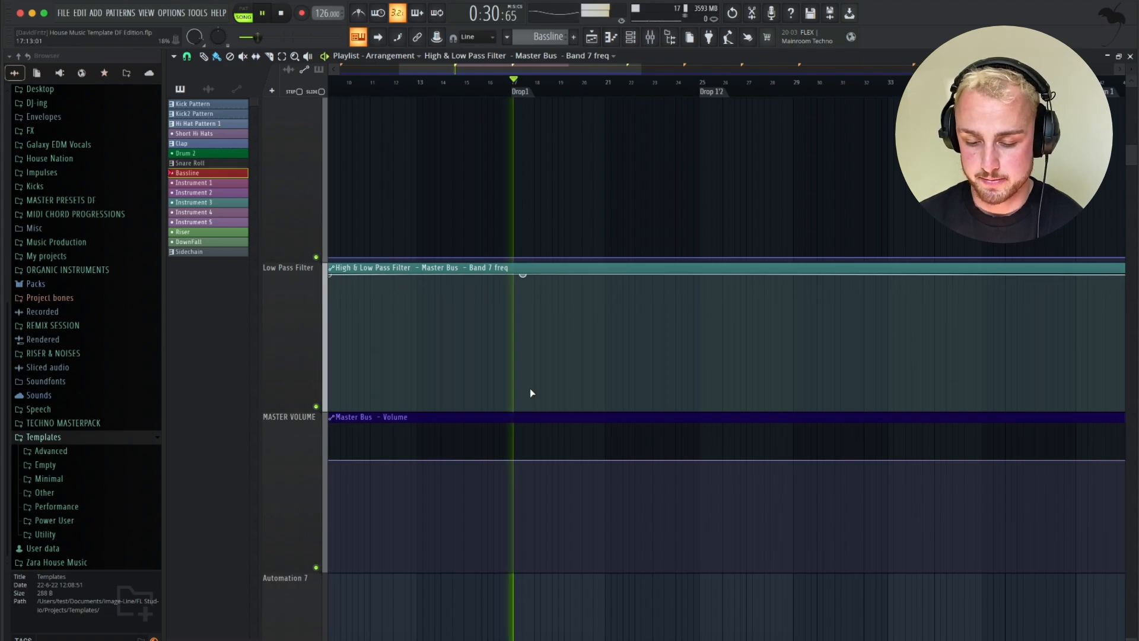
{"action": "scroll", "coordinate": [529, 389], "scroll_direction": "down", "scroll_amount": 1}
{"action": "key", "text": "space"}
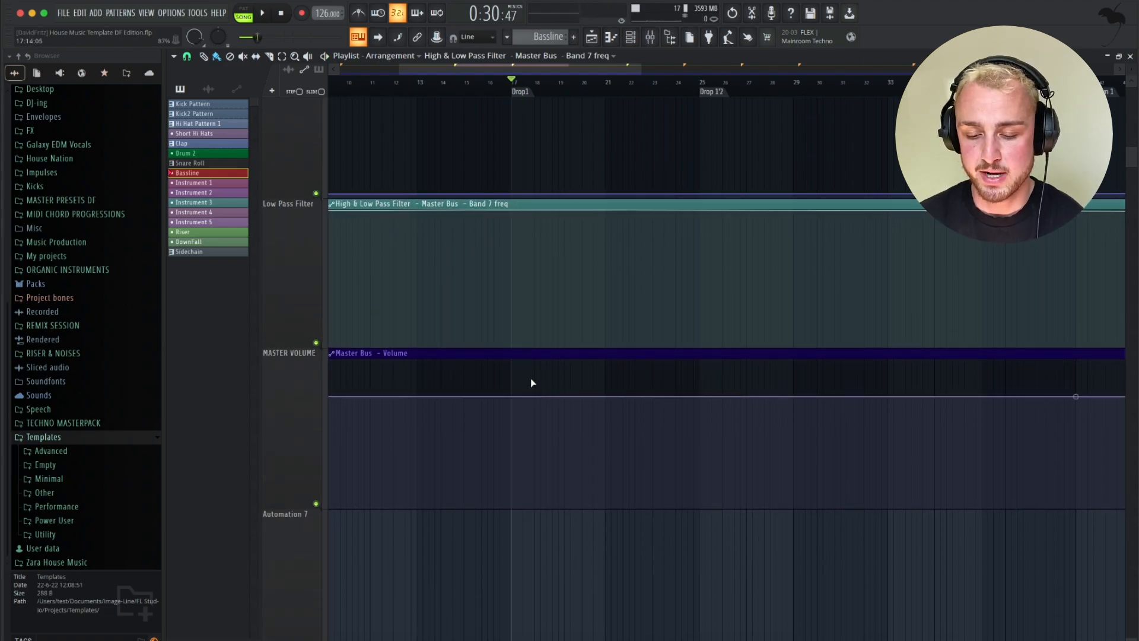
Try raising the Master Bus volume automation to 100% just after Drop1, play the drop, and undo the change.
{"action": "left_click_drag", "start_coordinate": [531, 383], "coordinate": [533, 349]}
{"action": "key", "text": "space"}
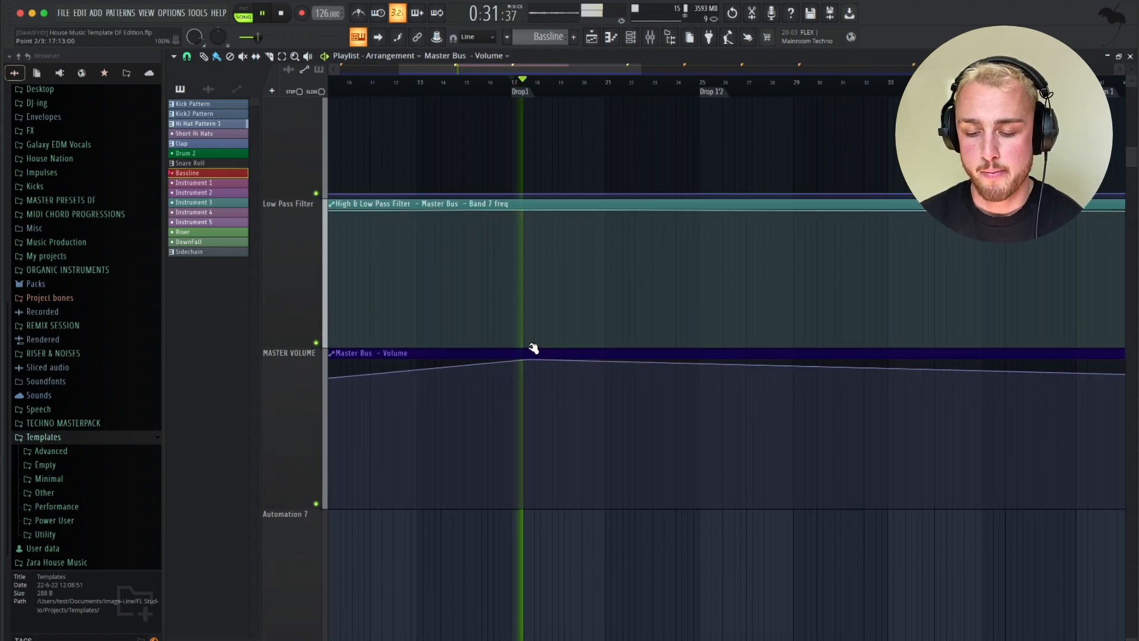
{"action": "key", "text": "super+z"}
{"action": "key", "text": "space"}
Select Kick Pattern, Kick2 Pattern and Hi Hat Pattern 1 one after another to present the template's patterns.
{"action": "scroll", "coordinate": [609, 243], "scroll_direction": "down", "scroll_amount": 3}
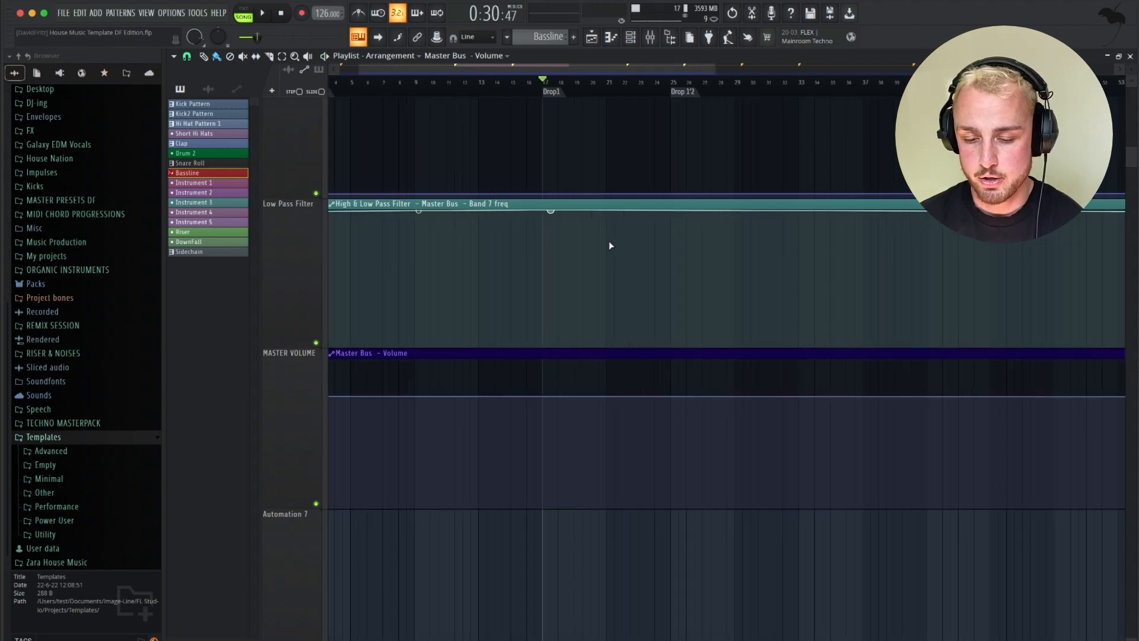
{"action": "scroll", "coordinate": [609, 244], "scroll_direction": "up", "scroll_amount": 3}
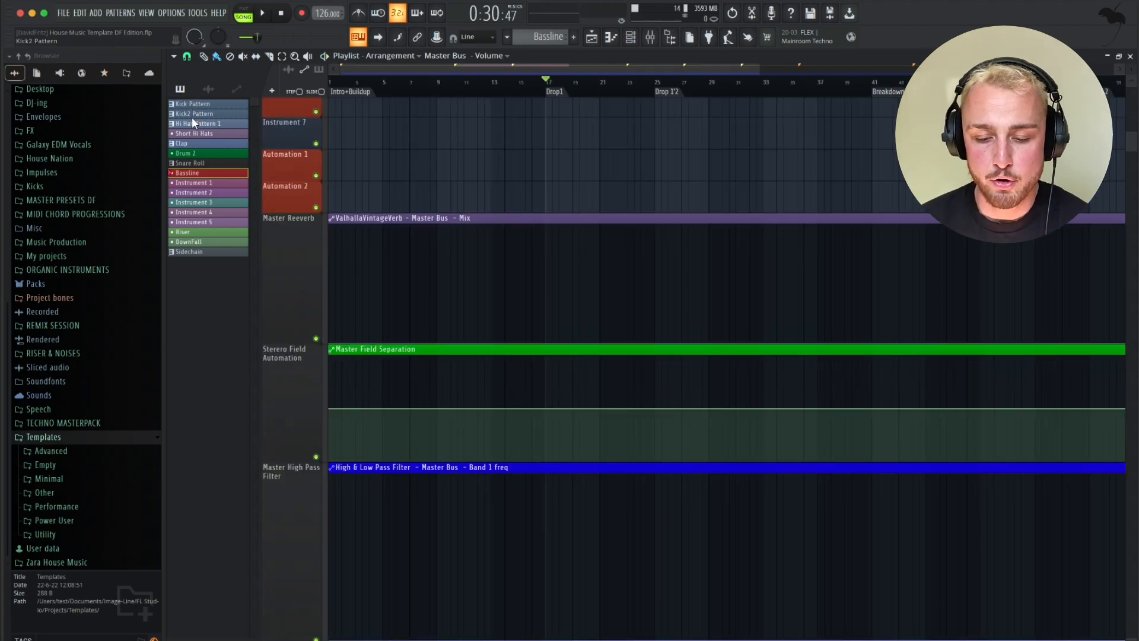
{"action": "left_click", "coordinate": [181, 105]}
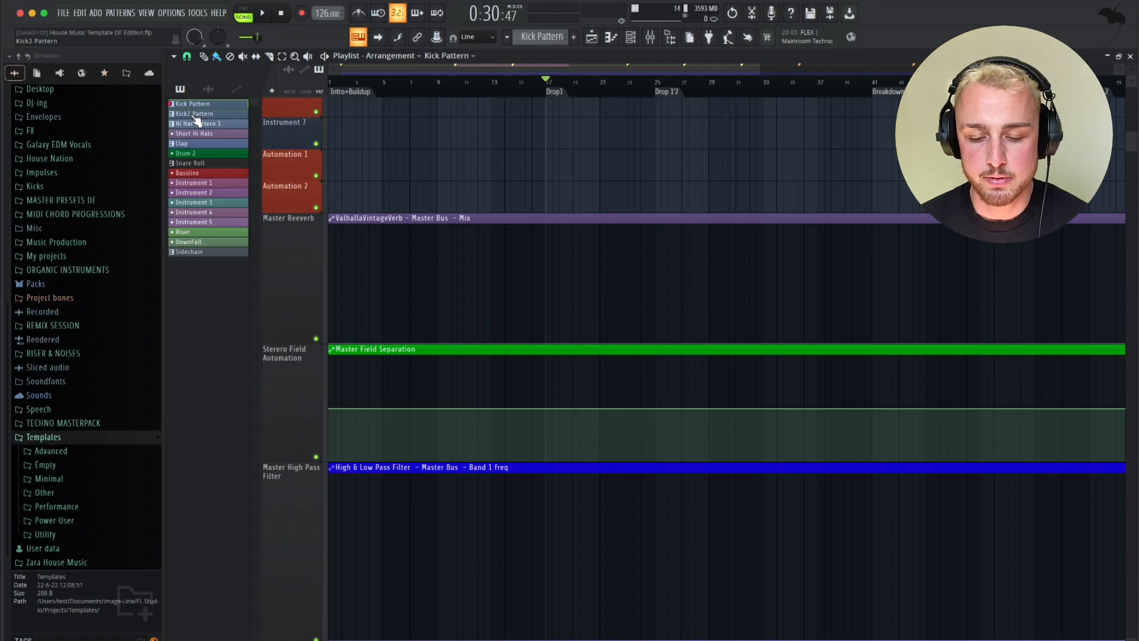
{"action": "left_click", "coordinate": [194, 114]}
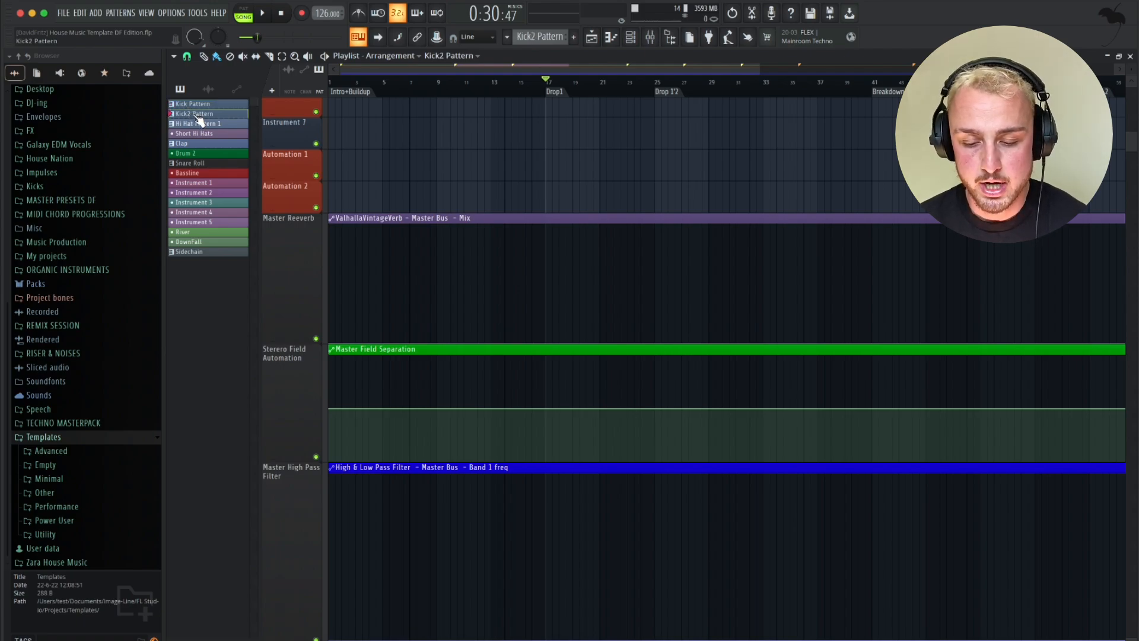
{"action": "left_click", "coordinate": [207, 124]}
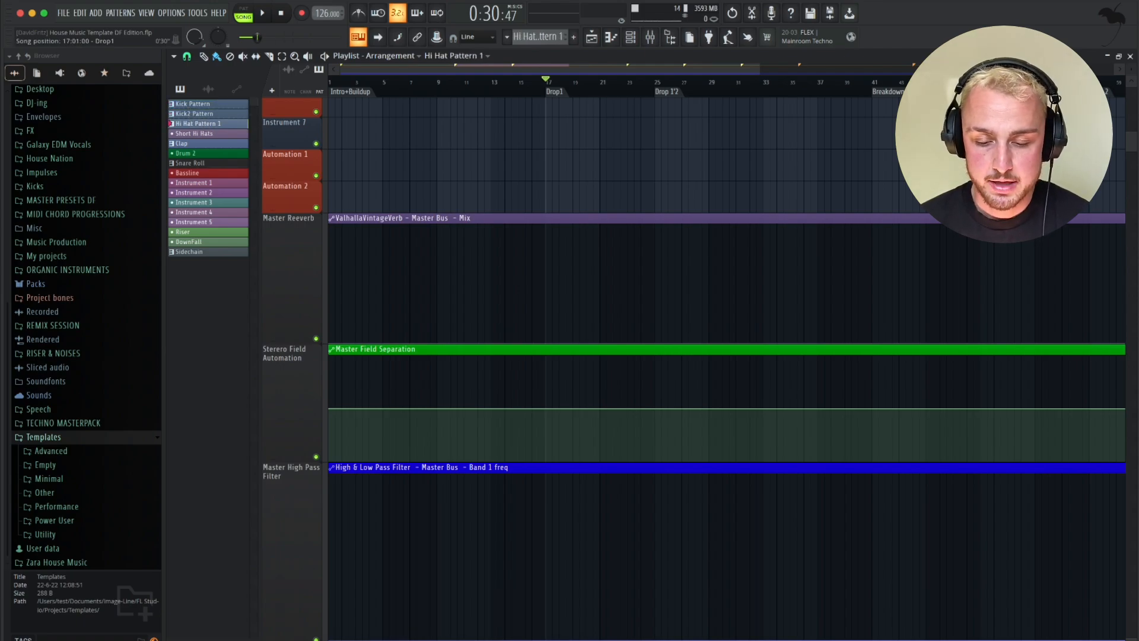
Switch playback to pattern mode and audition the Short Hi Hats and Clap patterns.
{"action": "left_click", "coordinate": [243, 9]}
{"action": "key", "text": "space"}
{"action": "left_click", "coordinate": [207, 131]}
{"action": "key", "text": "space"}
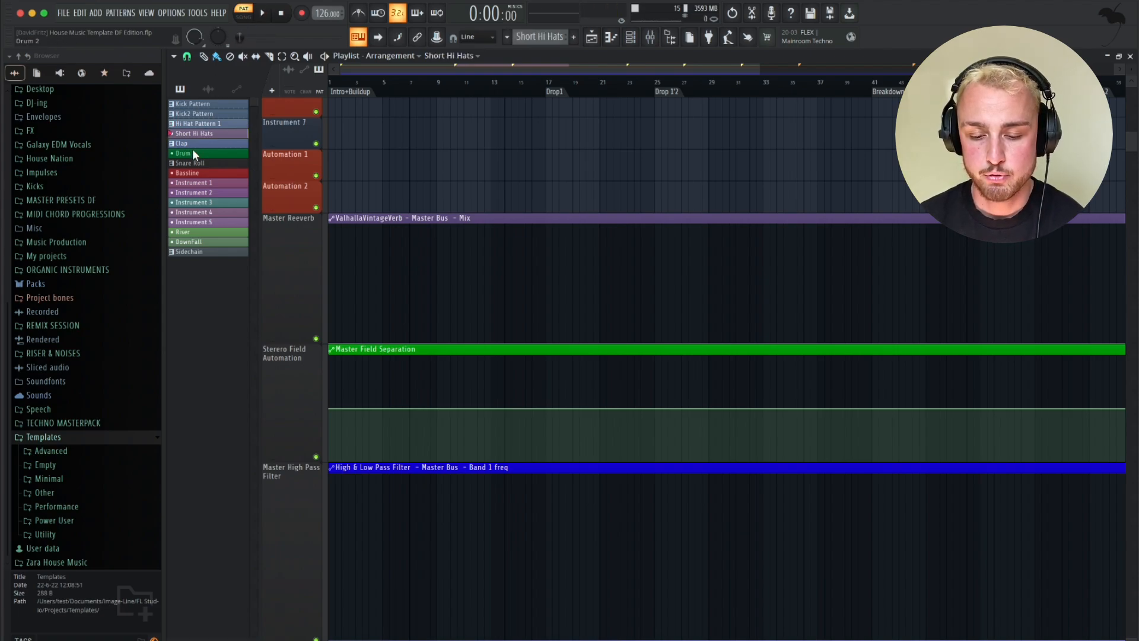
{"action": "left_click", "coordinate": [183, 153]}
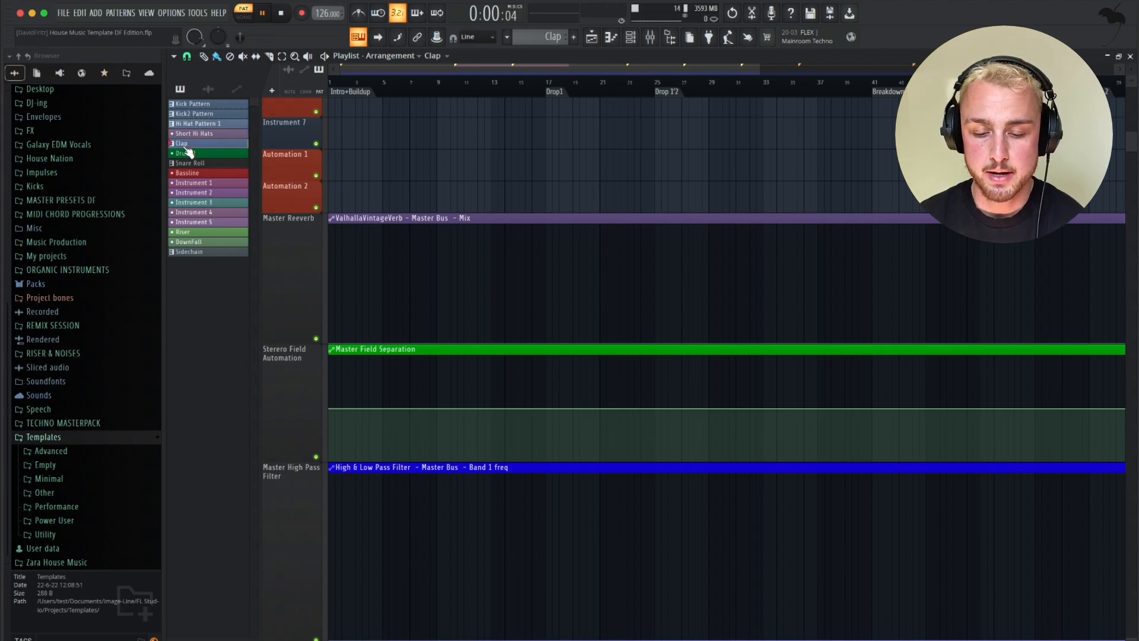
Select Instrument 1, Instrument 3, Bassline, Riser, DownFall and Sidechain one after another to present the remaining patterns.
{"action": "left_click", "coordinate": [206, 183]}
{"action": "left_click", "coordinate": [208, 202]}
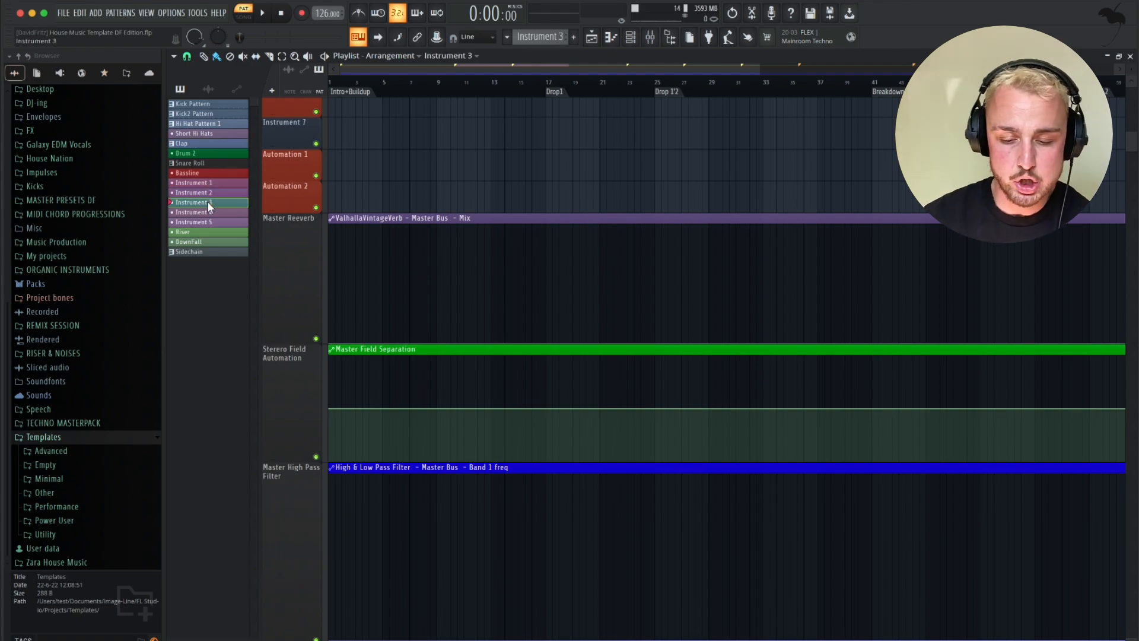
{"action": "left_click", "coordinate": [188, 171]}
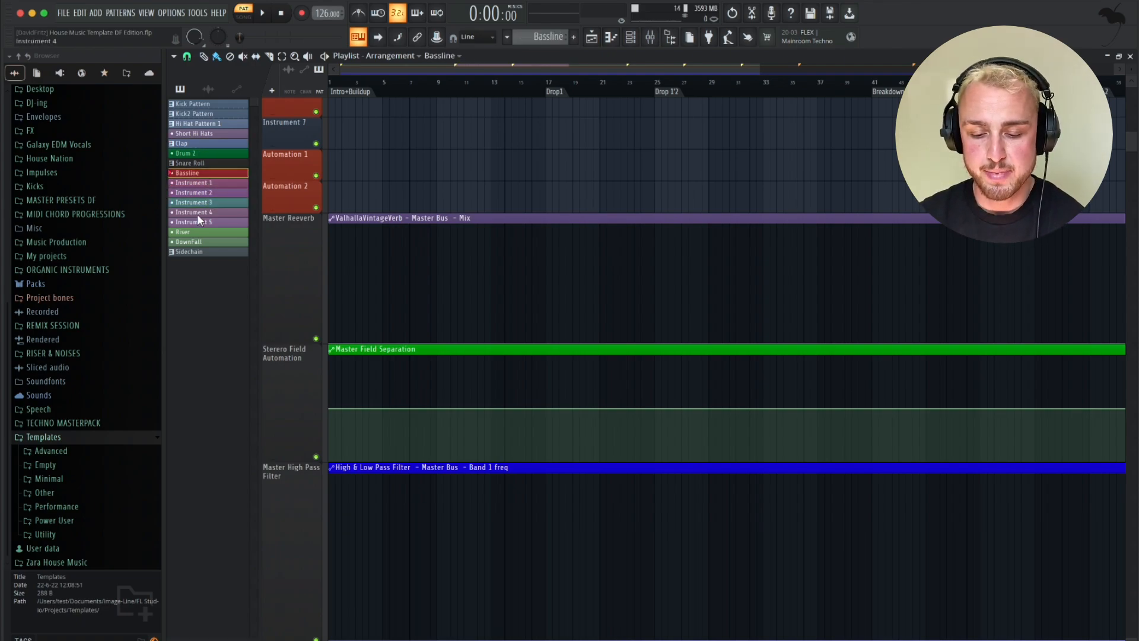
{"action": "left_click", "coordinate": [193, 231]}
{"action": "key", "text": "space"}
{"action": "left_click", "coordinate": [191, 241]}
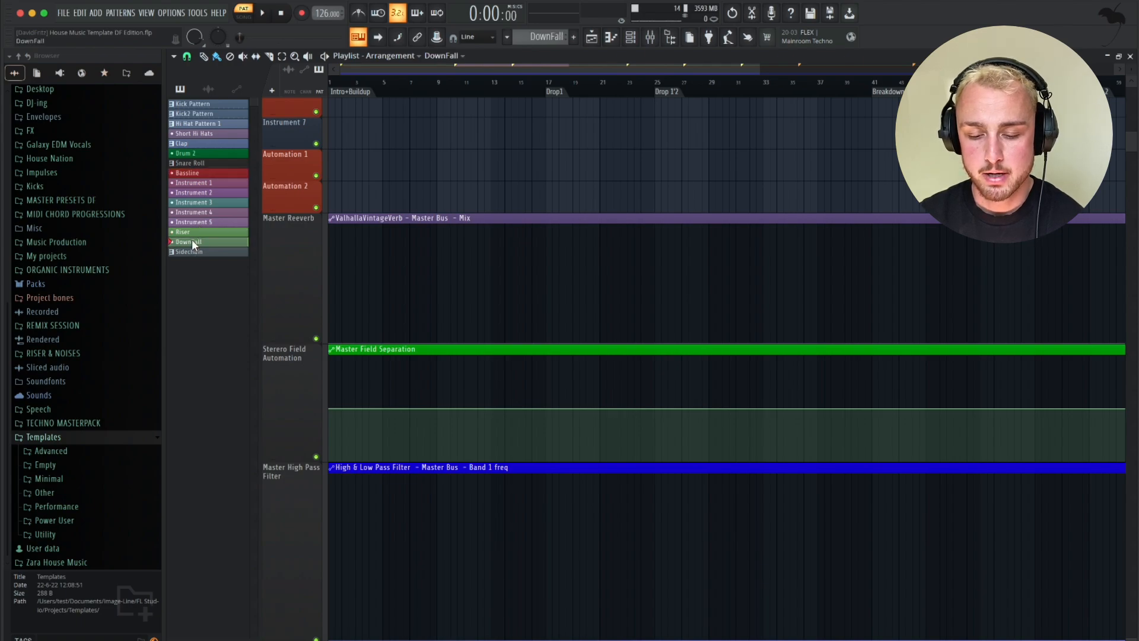
{"action": "left_click", "coordinate": [193, 250]}
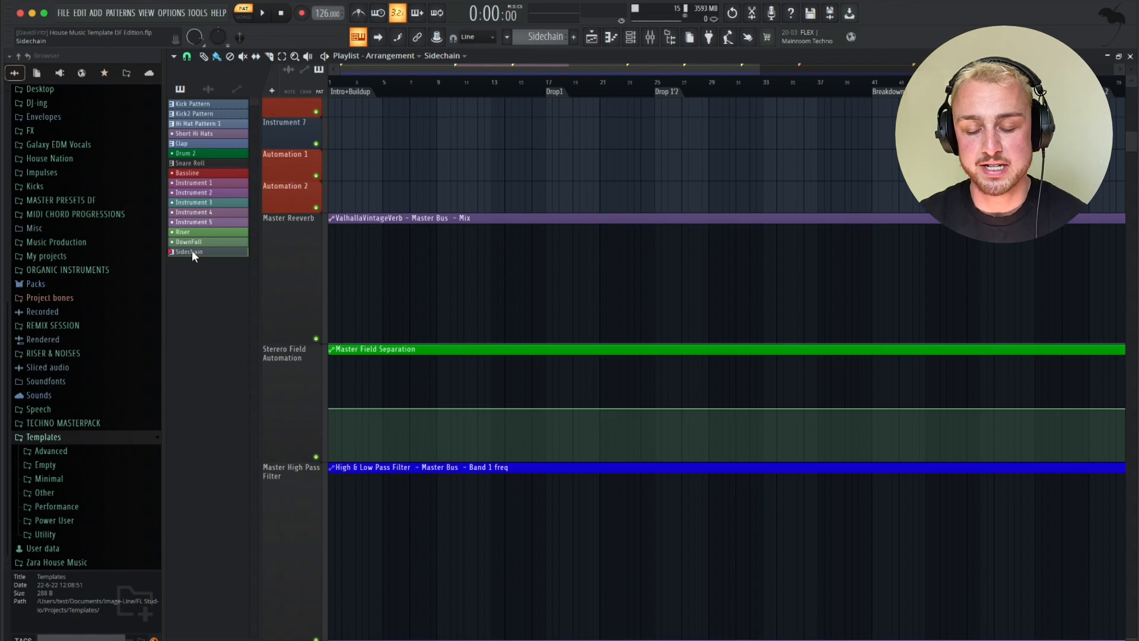
Return to song mode with the playhead at Drop1 and open the first Kick Pattern clip in the piano roll.
{"action": "scroll", "coordinate": [496, 165], "scroll_direction": "up", "scroll_amount": 10}
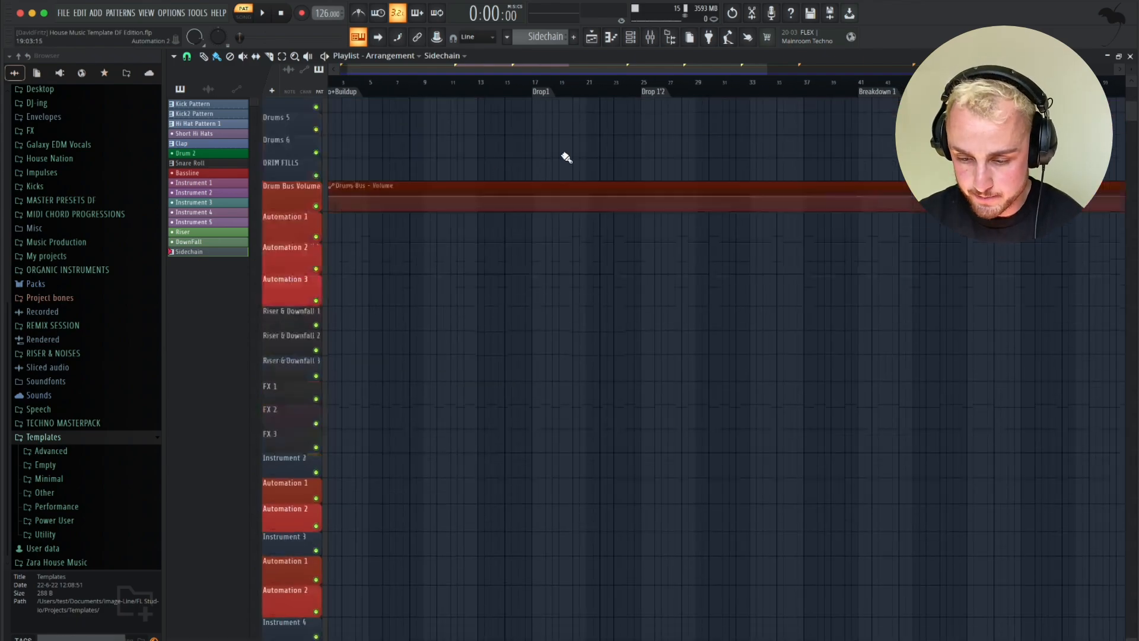
{"action": "scroll", "coordinate": [565, 158], "scroll_direction": "down", "scroll_amount": 8}
{"action": "scroll", "coordinate": [535, 237], "scroll_direction": "up", "scroll_amount": 2, "text": "ctrl"}
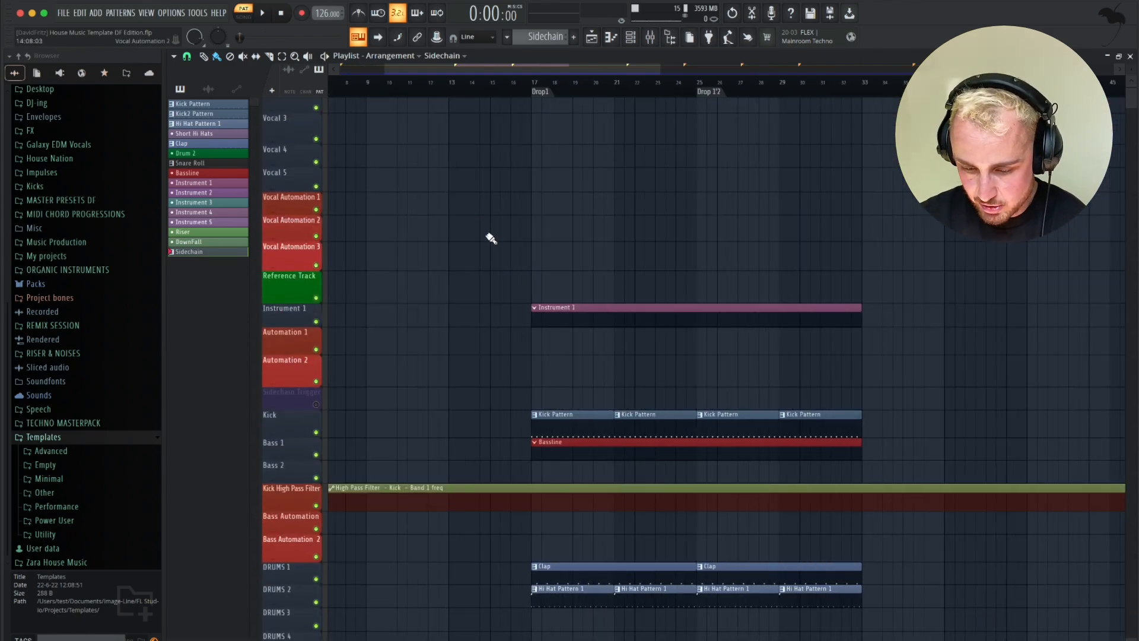
{"action": "scroll", "coordinate": [521, 241], "scroll_direction": "up", "scroll_amount": 3, "text": "ctrl"}
{"action": "left_click", "coordinate": [418, 86]}
{"action": "double_click", "coordinate": [474, 424]}
{"action": "scroll", "coordinate": [290, 257], "scroll_direction": "up", "scroll_amount": 3, "text": "ctrl"}
{"action": "scroll", "coordinate": [290, 252], "scroll_direction": "up", "scroll_amount": 2}
{"action": "scroll", "coordinate": [347, 276], "scroll_direction": "up", "scroll_amount": 1}
{"action": "scroll", "coordinate": [346, 275], "scroll_direction": "up", "scroll_amount": 2, "text": "ctrl"}
{"action": "scroll", "coordinate": [303, 268], "scroll_direction": "down", "scroll_amount": 1}
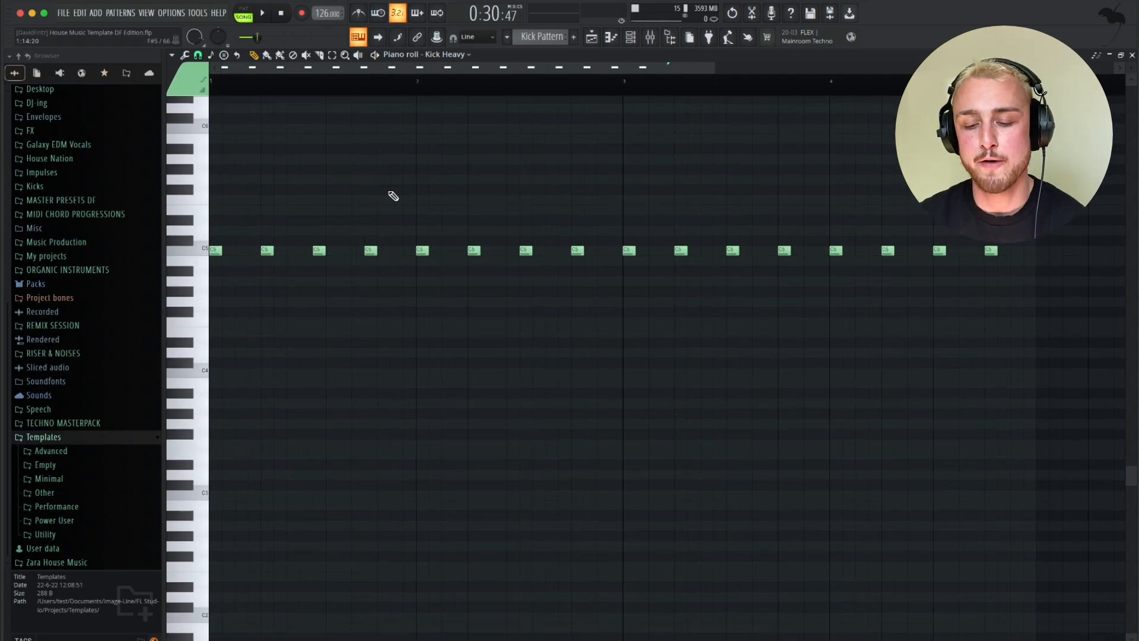
Add an extra C5 kick note midway between the second and third kicks, play it, and return to the playlist.
{"action": "left_click", "coordinate": [290, 250]}
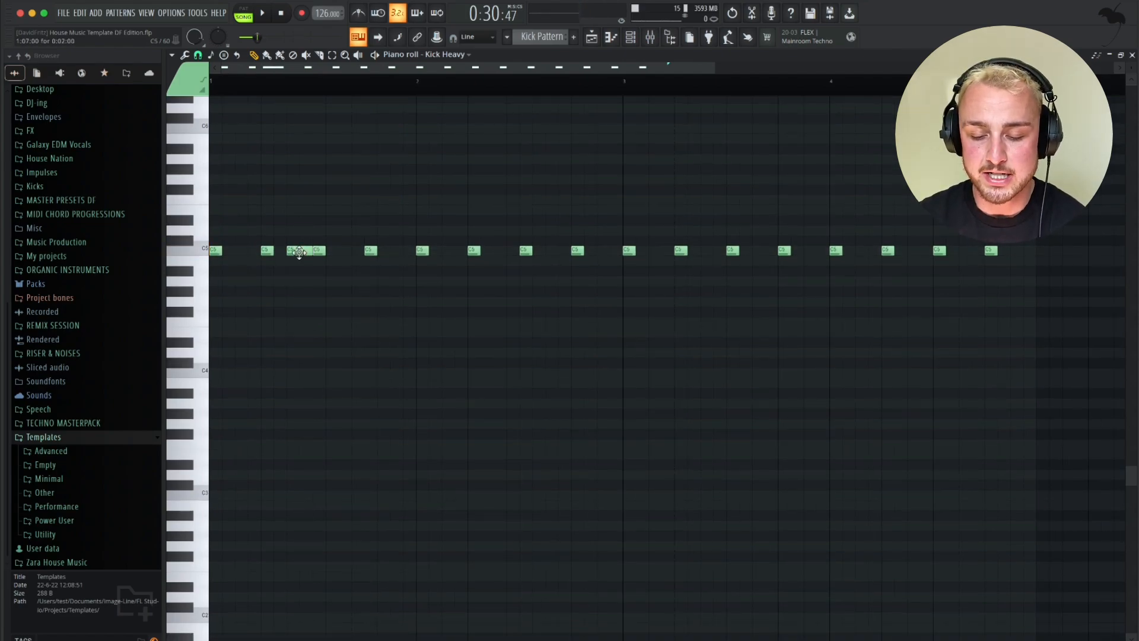
{"action": "key", "text": "space"}
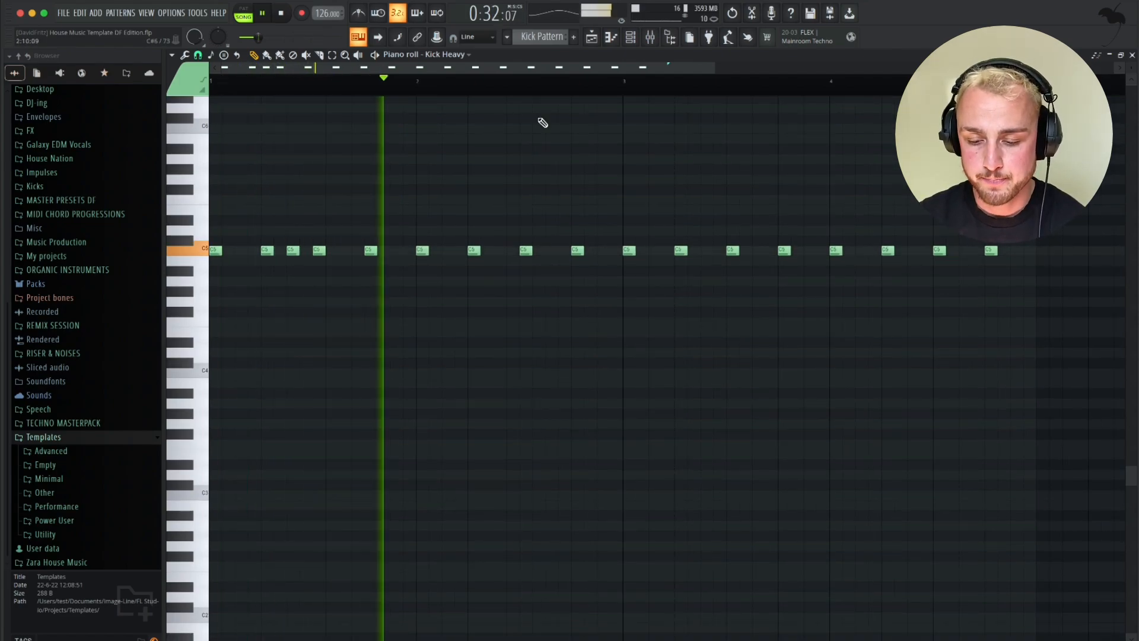
{"action": "key", "text": "F5"}
{"action": "key", "text": "space"}
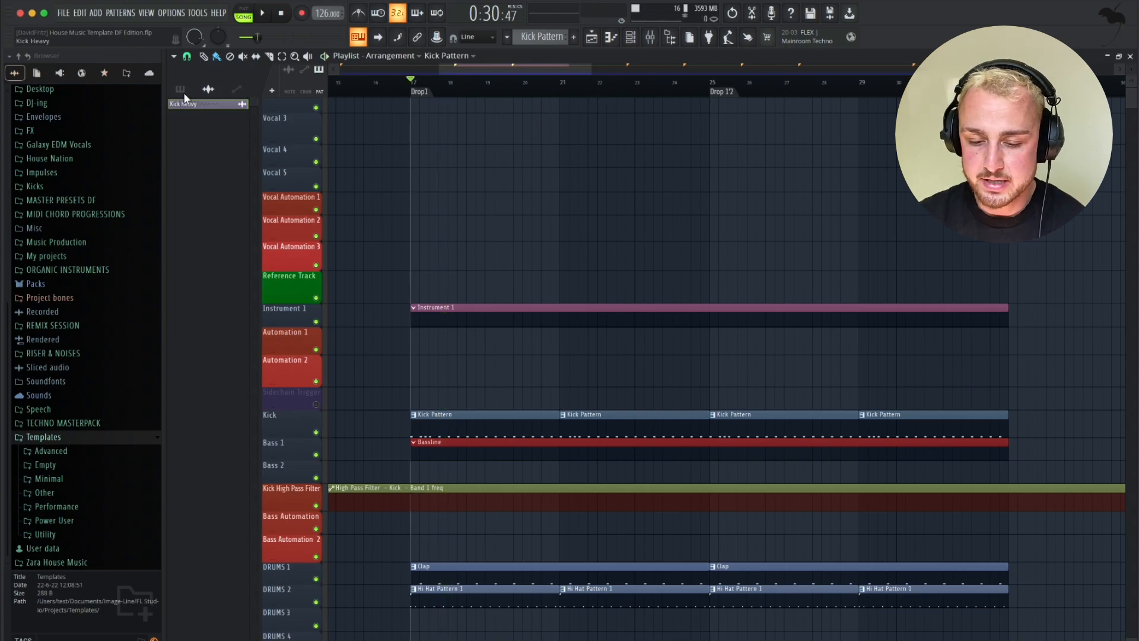
Place a Sidechain pattern clip just after Drop1 on the Sidechain Trigger track and enable that track.
{"action": "left_click", "coordinate": [180, 90]}
{"action": "left_click", "coordinate": [188, 252]}
{"action": "left_click", "coordinate": [421, 395]}
{"action": "scroll", "coordinate": [438, 401], "scroll_direction": "up", "scroll_amount": 2}
{"action": "left_click", "coordinate": [316, 404]}
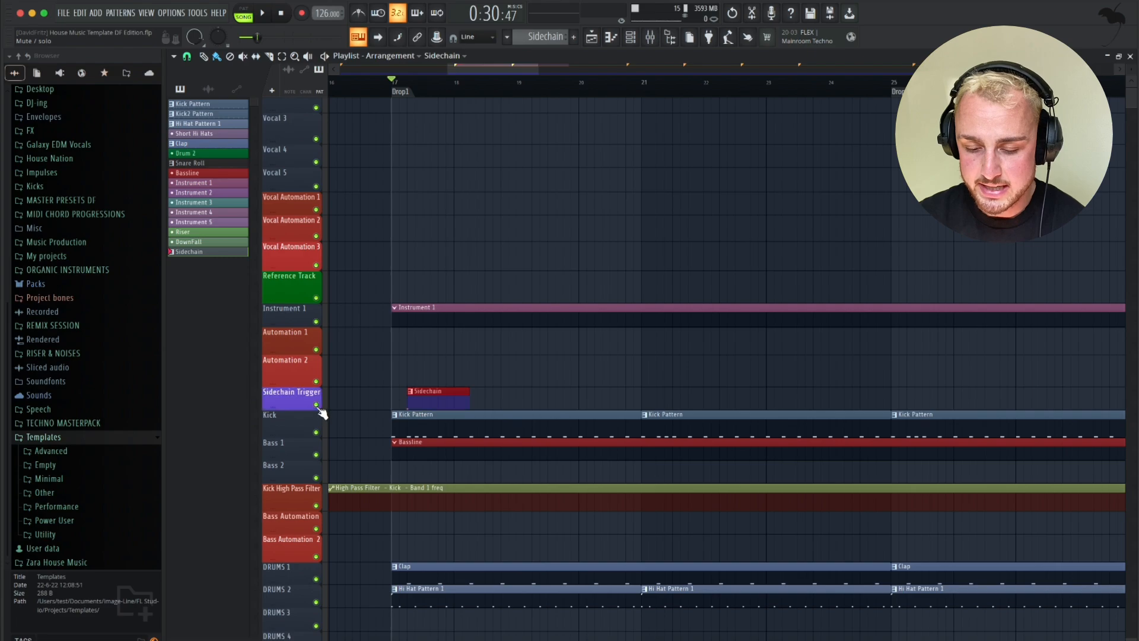
Try shortening the Sidechain clip to two steps and placing copies so they cover the second, third and fourth kicks.
{"action": "scroll", "coordinate": [432, 412], "scroll_direction": "up", "scroll_amount": 3}
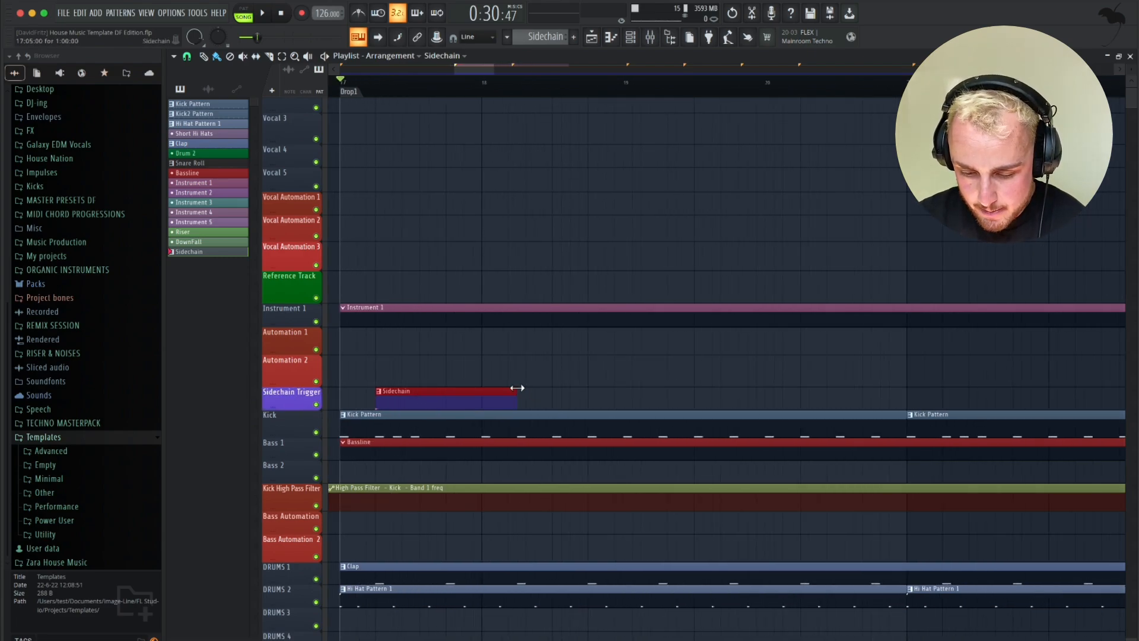
{"action": "scroll", "coordinate": [777, 491], "scroll_direction": "up", "scroll_amount": 3}
{"action": "scroll", "coordinate": [857, 362], "scroll_direction": "right", "scroll_amount": 5}
{"action": "scroll", "coordinate": [749, 359], "scroll_direction": "up", "scroll_amount": 1}
{"action": "left_click", "coordinate": [667, 406]}
{"action": "left_click", "coordinate": [710, 403]}
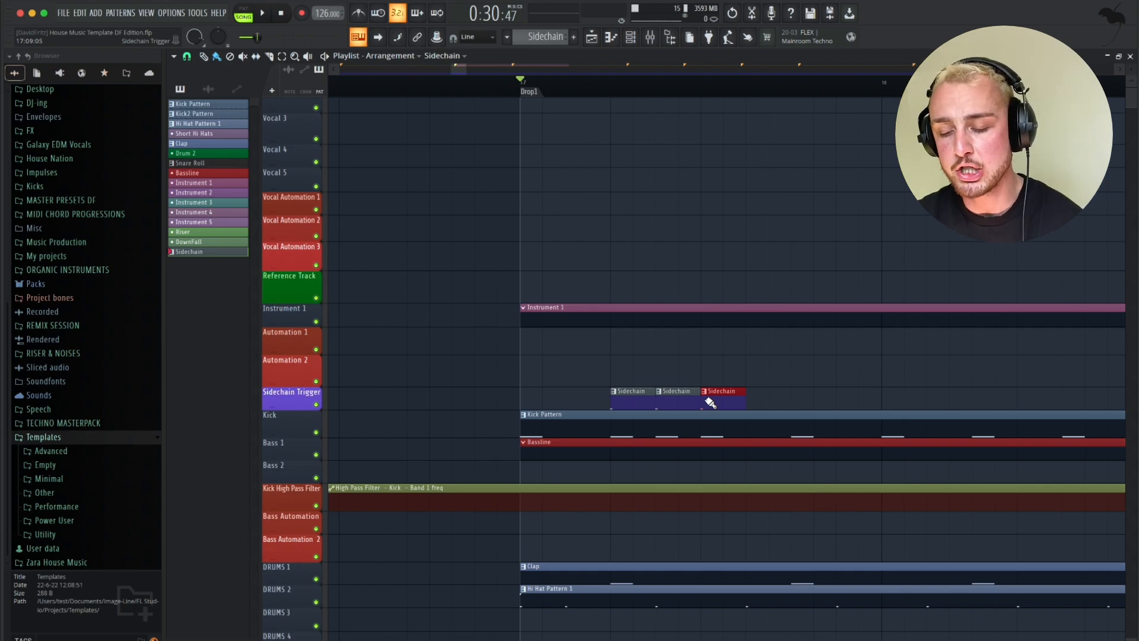
Try adding two-step Sidechain clips under the first, fifth and sixth kicks and play the drop.
{"action": "scroll", "coordinate": [683, 400], "scroll_direction": "right", "scroll_amount": 1}
{"action": "left_click", "coordinate": [485, 399]}
{"action": "scroll", "coordinate": [484, 399], "scroll_direction": "down", "scroll_amount": 2}
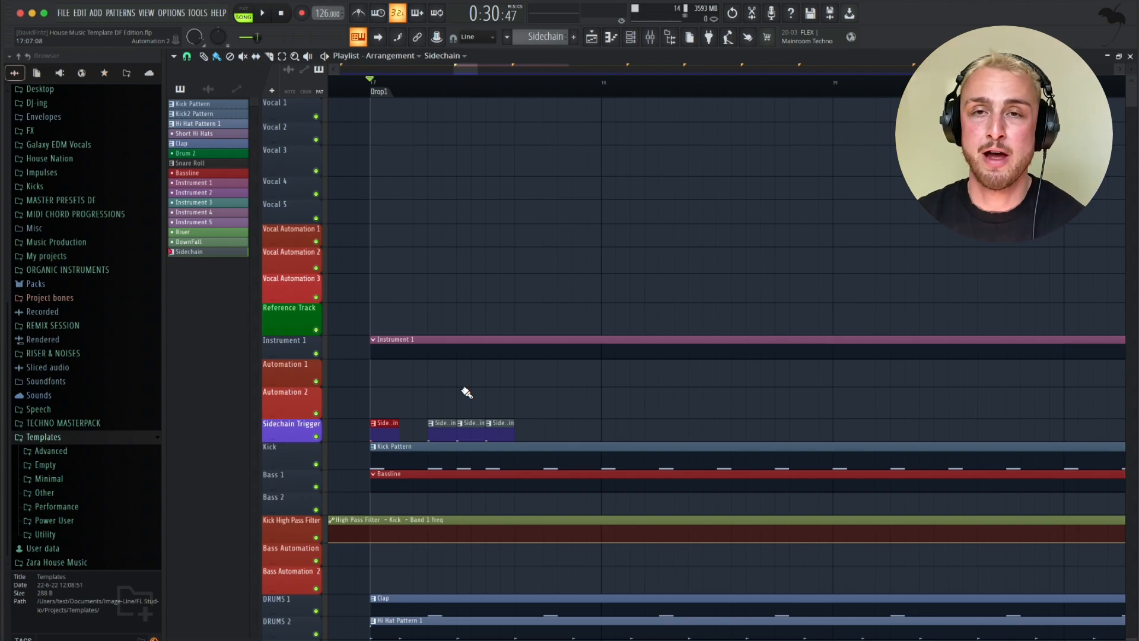
{"action": "left_click", "coordinate": [551, 425]}
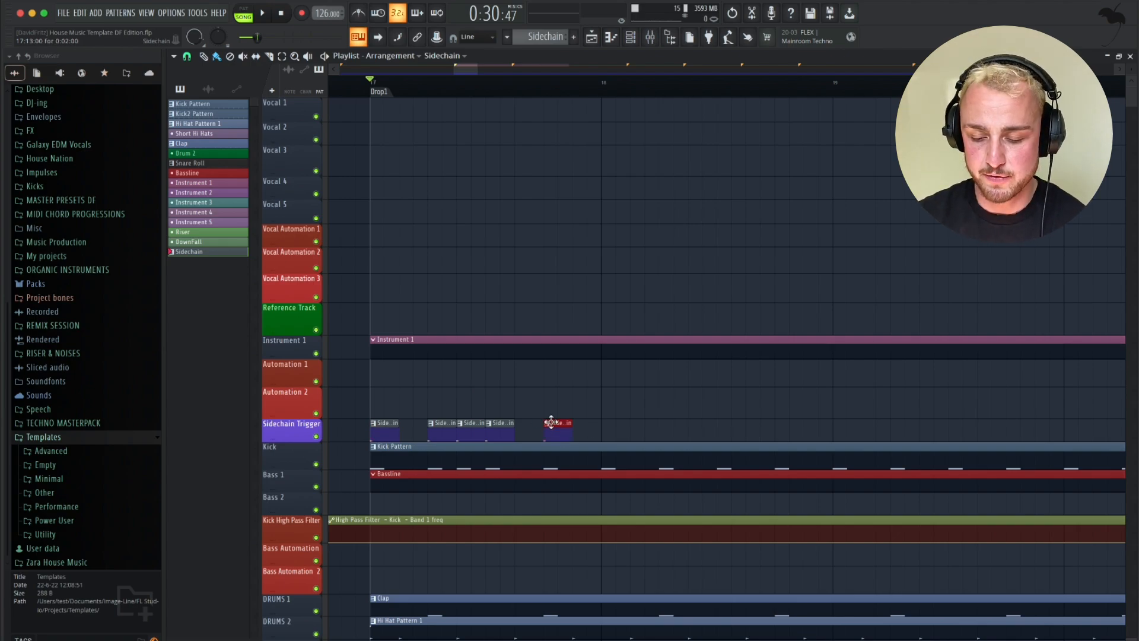
{"action": "left_click", "coordinate": [609, 429]}
{"action": "key", "text": "space"}
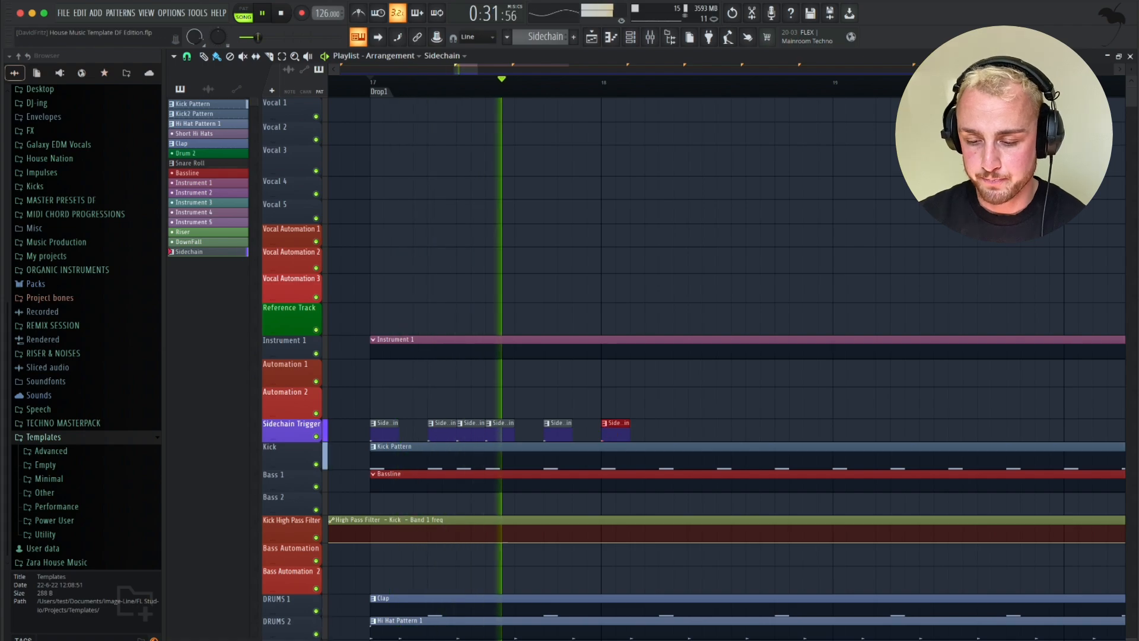
{"action": "key", "text": "space"}
Show the mixer and inspect the LFOTool volume curve on the Bass 3 insert.
{"action": "key", "text": "F6"}
{"action": "left_click", "coordinate": [650, 41]}
{"action": "left_click", "coordinate": [340, 451]}
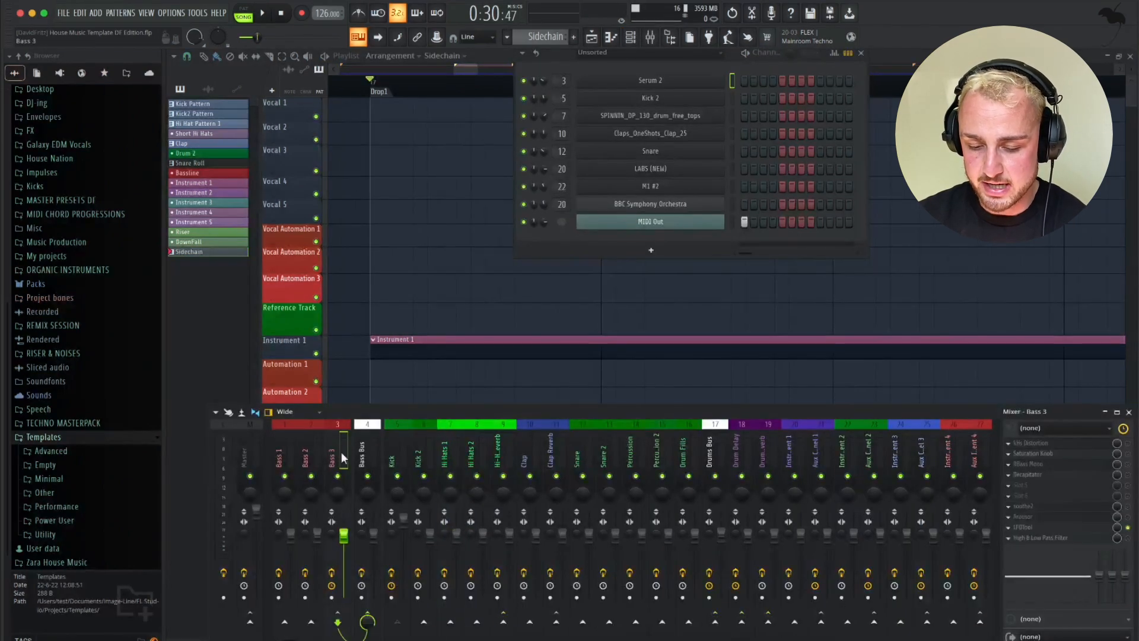
{"action": "left_click", "coordinate": [1027, 527]}
{"action": "key", "text": "space"}
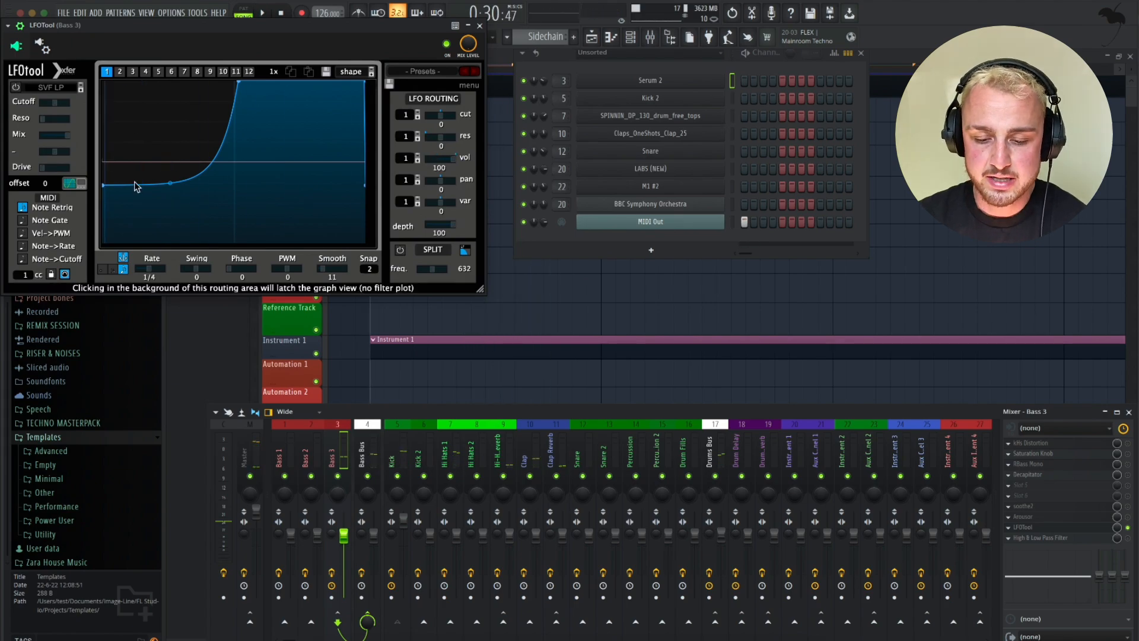
{"action": "left_click", "coordinate": [480, 25]}
Close the open windows and delete every Sidechain clip from the Sidechain Trigger track.
{"action": "scroll", "coordinate": [499, 229], "scroll_direction": "down", "scroll_amount": 3}
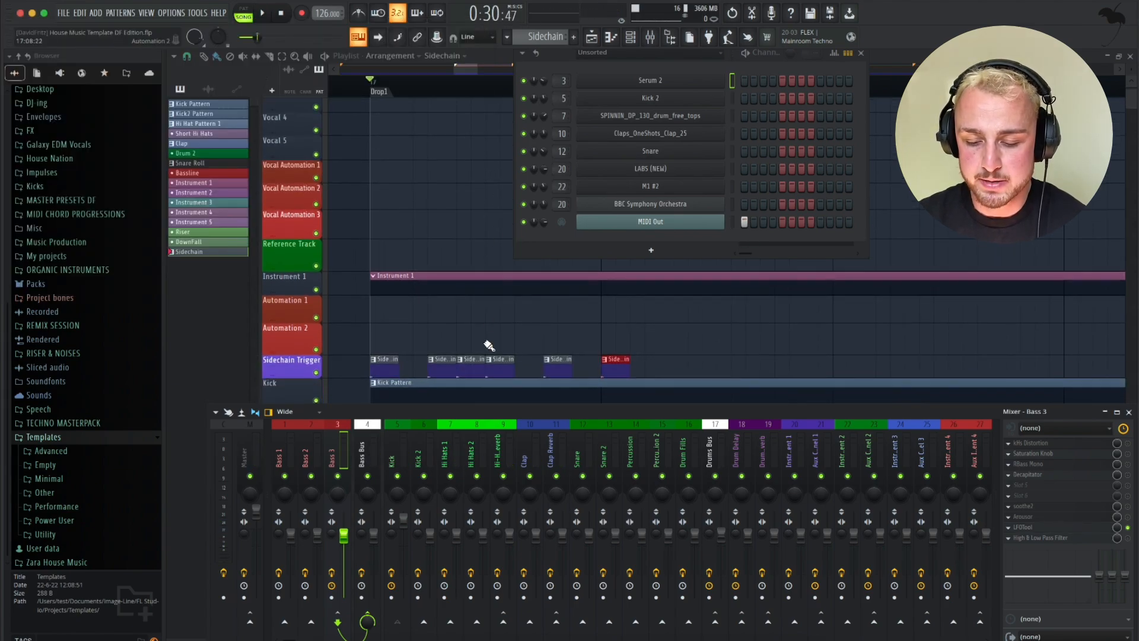
{"action": "key", "text": "F12"}
{"action": "right_click", "coordinate": [617, 363]}
{"action": "right_click", "coordinate": [557, 363]}
{"action": "right_click", "coordinate": [500, 363]}
{"action": "right_click", "coordinate": [471, 363]}
{"action": "right_click", "coordinate": [442, 363]}
{"action": "right_click", "coordinate": [385, 363]}
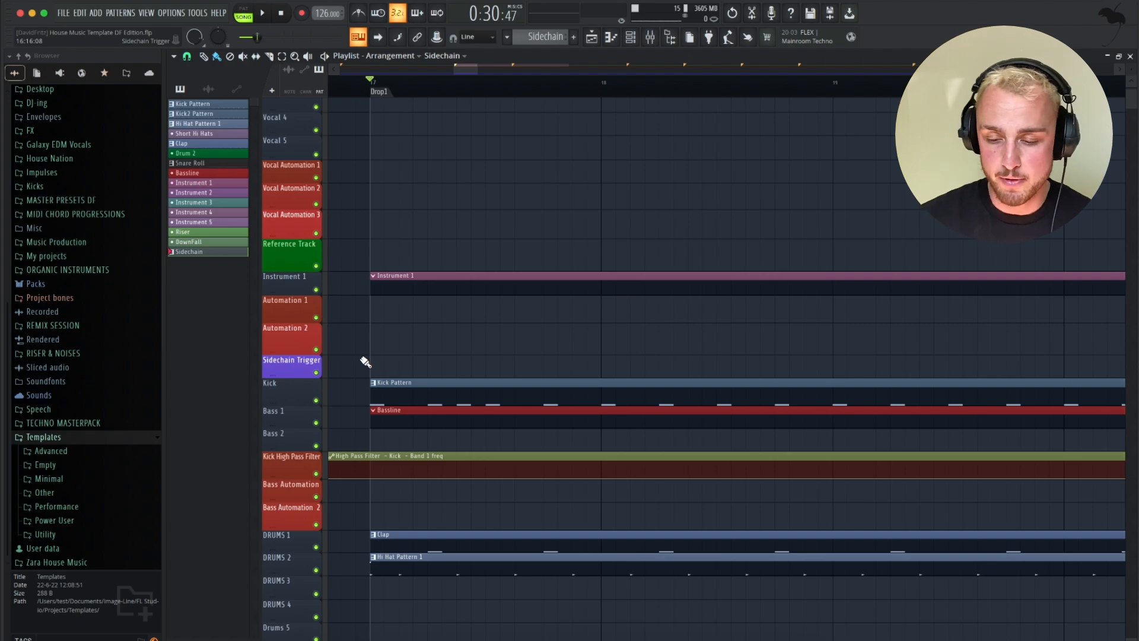
Inspect the Serum 2 channel's BS - Range bass sound and play the drop with that channel selected.
{"action": "left_click", "coordinate": [631, 37]}
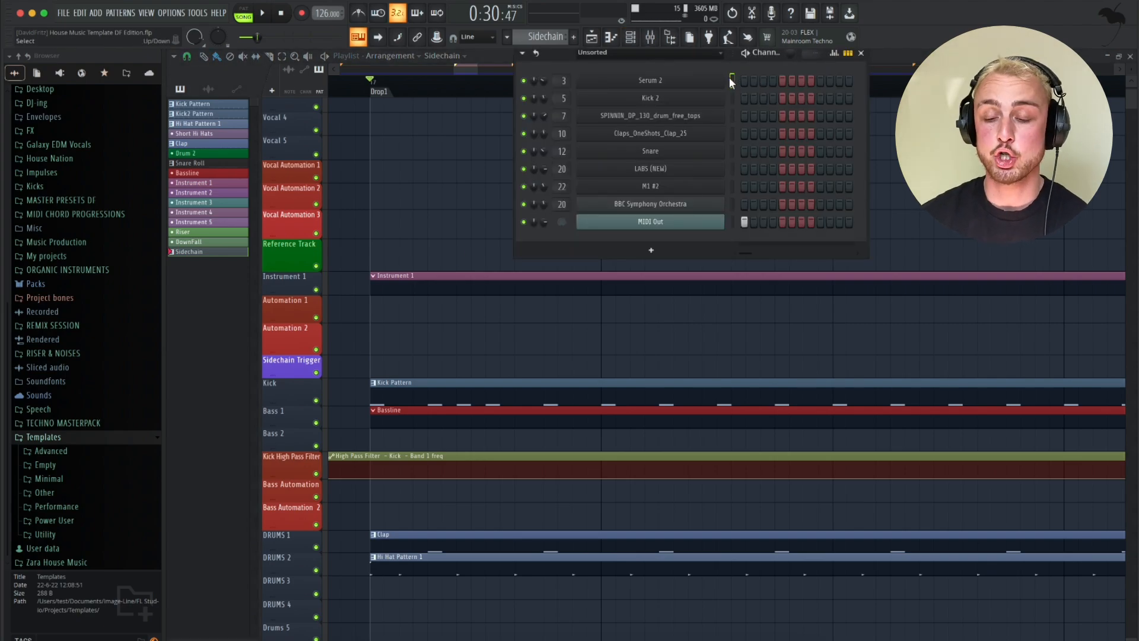
{"action": "key", "text": "c"}
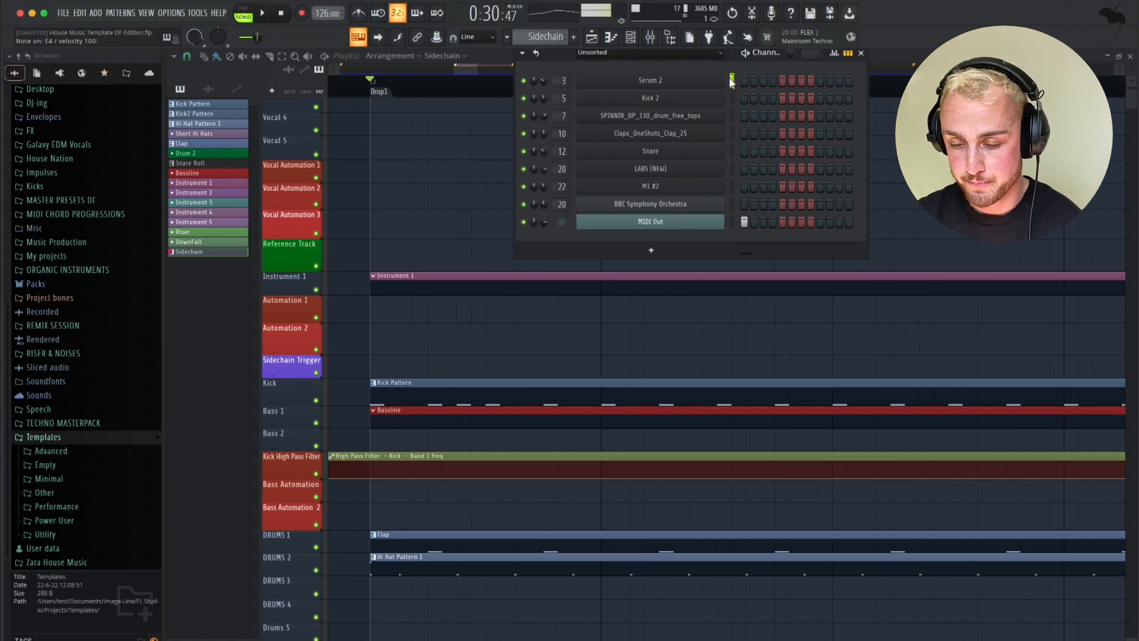
{"action": "left_click", "coordinate": [682, 78]}
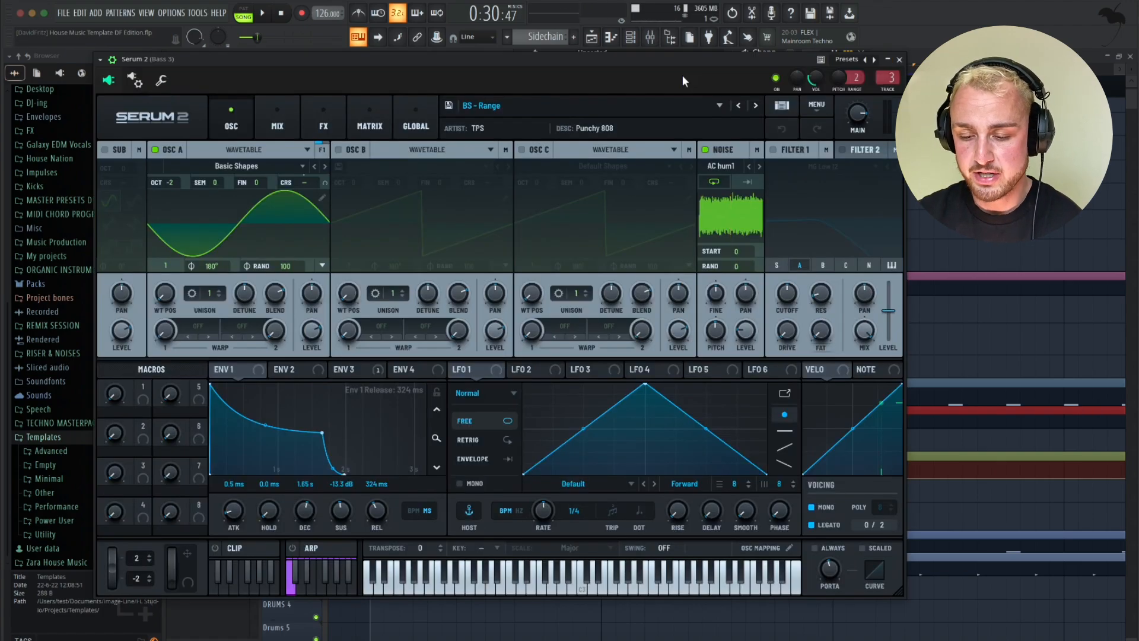
{"action": "left_click", "coordinate": [900, 60]}
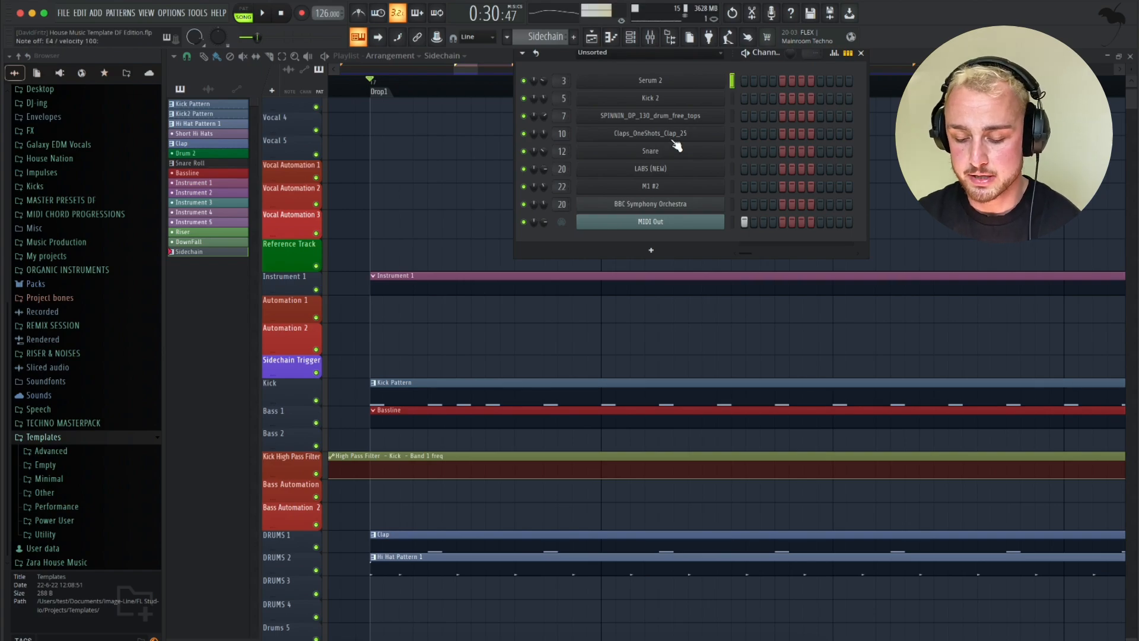
{"action": "key", "text": "space"}
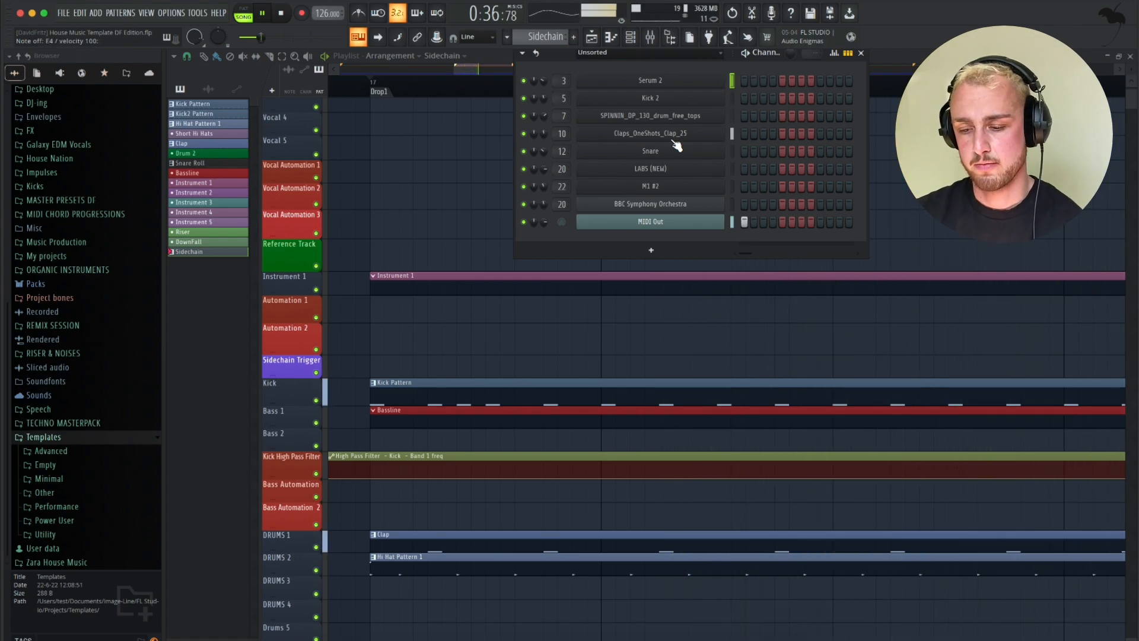
{"action": "key", "text": "space"}
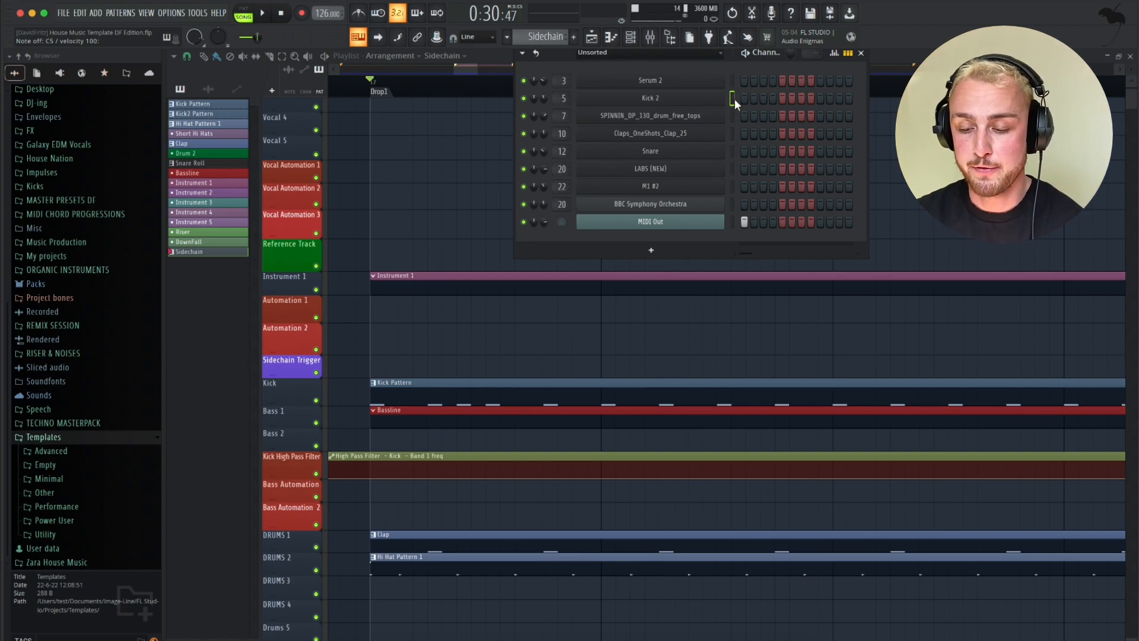
Inspect the Kick 2 channel's plugin and select the Claps_OneShots_Clap_25 channel.
{"action": "left_click", "coordinate": [667, 97]}
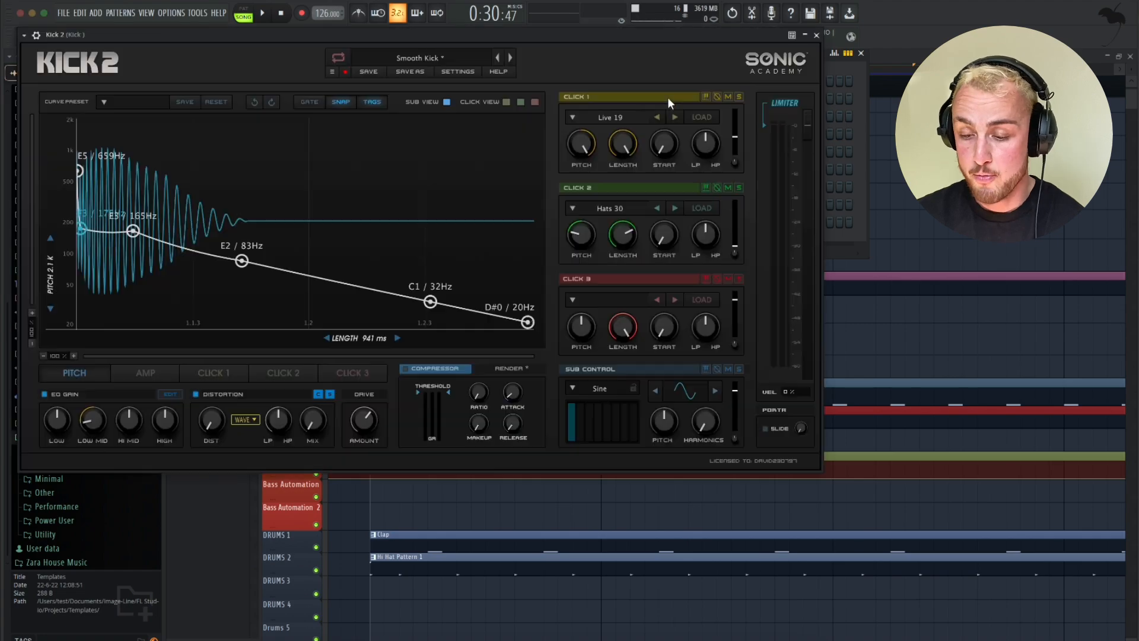
{"action": "left_click", "coordinate": [816, 35]}
{"action": "left_click", "coordinate": [731, 133]}
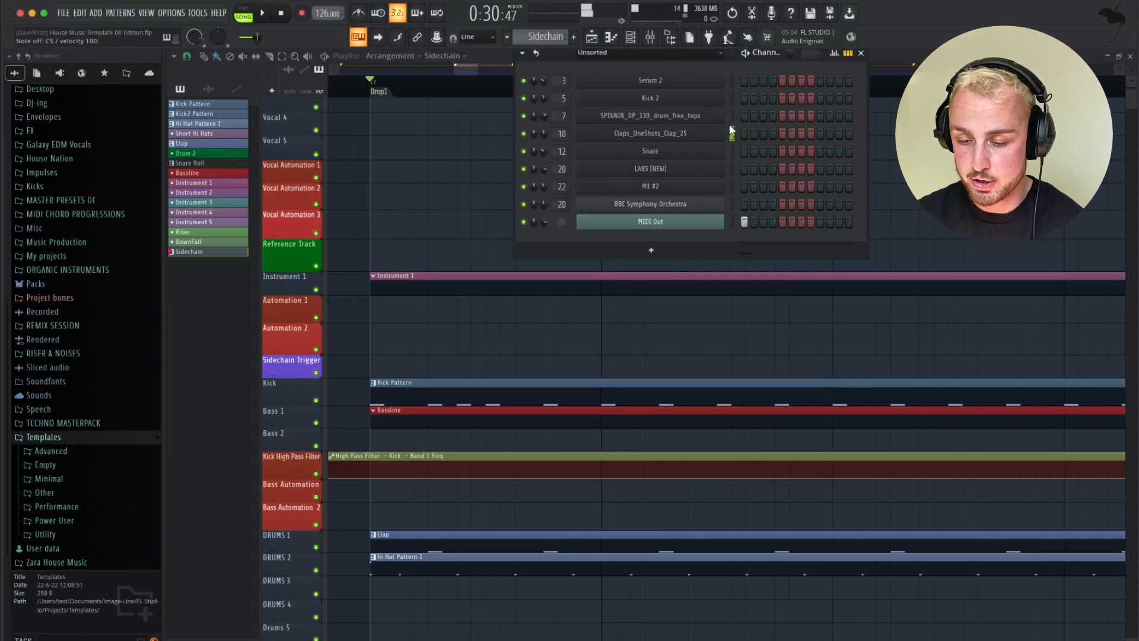
Inspect the LABS Soft Piano and the M1 #2 instruments from the channel rack.
{"action": "left_click", "coordinate": [731, 169]}
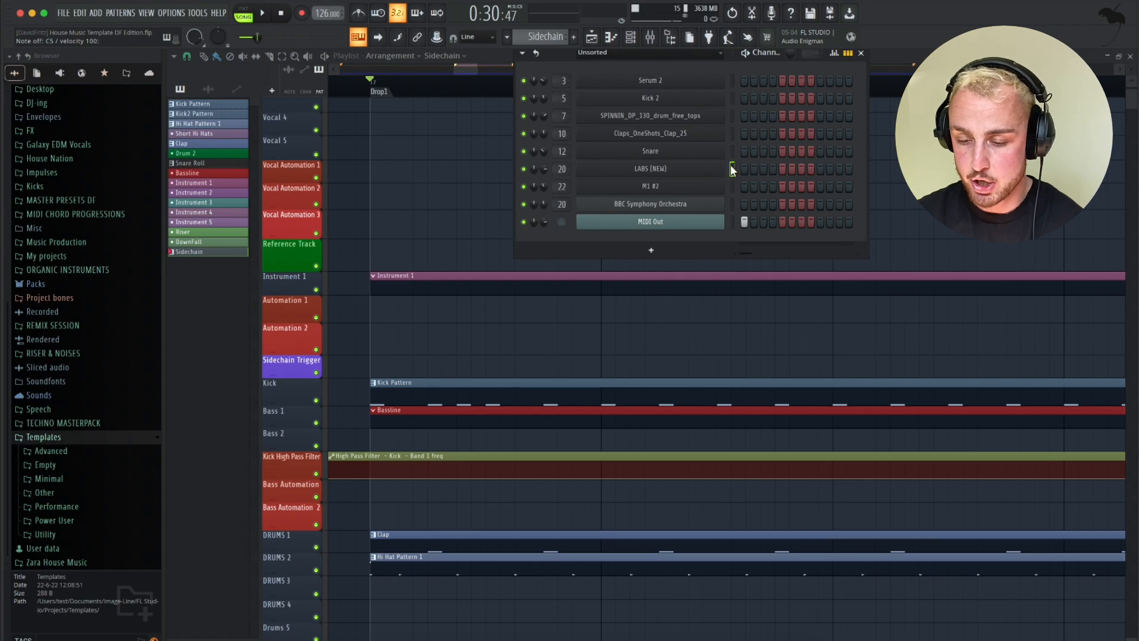
{"action": "left_click", "coordinate": [690, 168]}
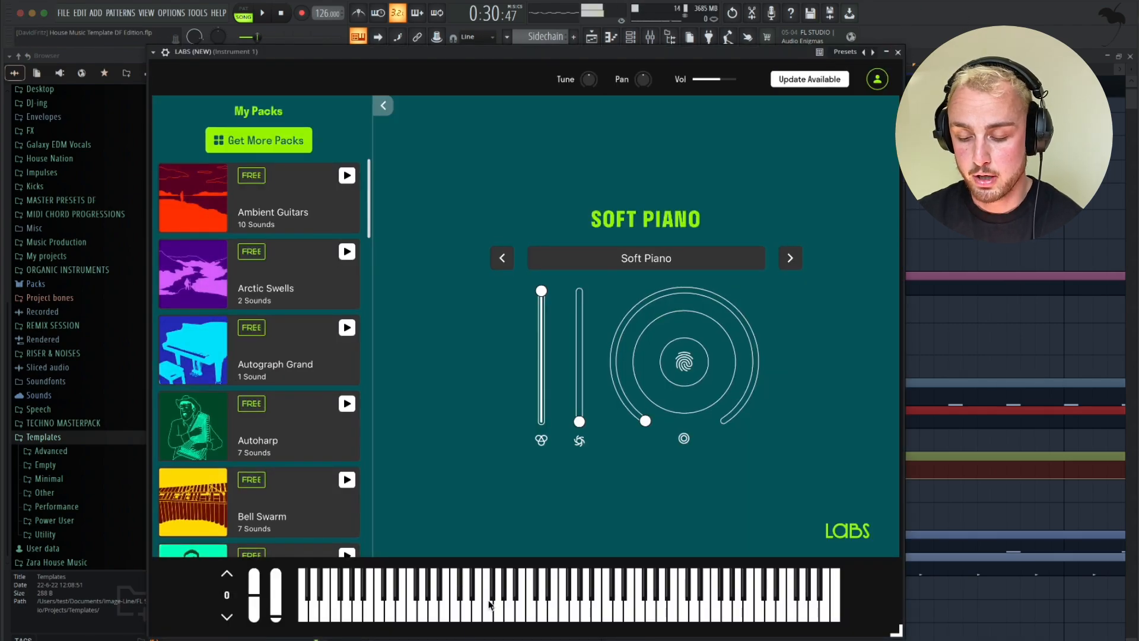
{"action": "key", "text": "Escape"}
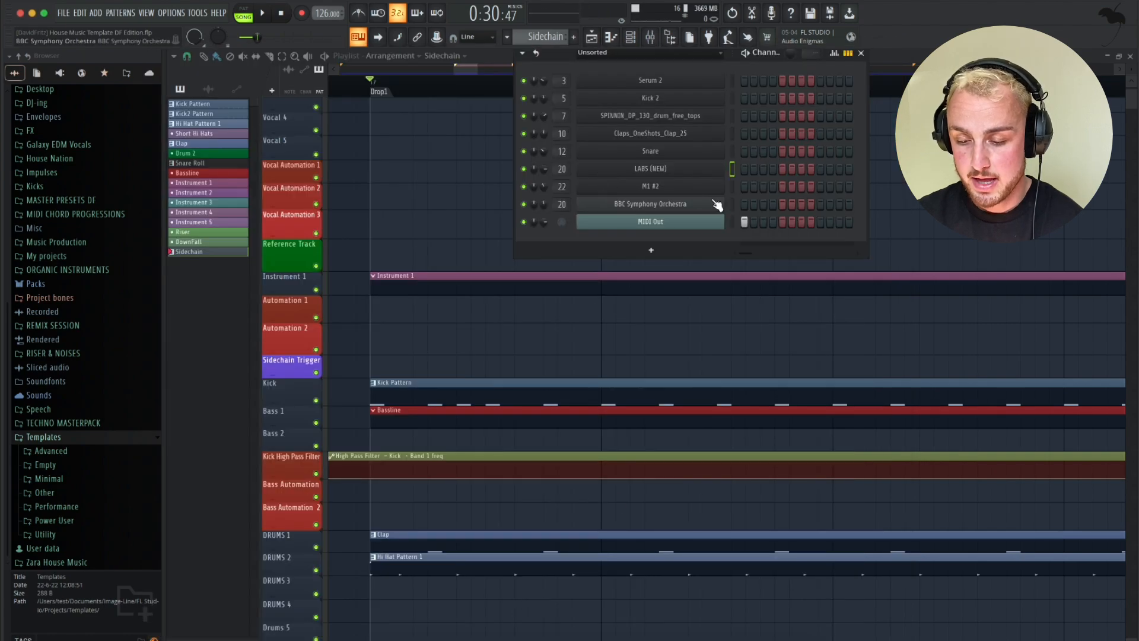
{"action": "left_click", "coordinate": [684, 186]}
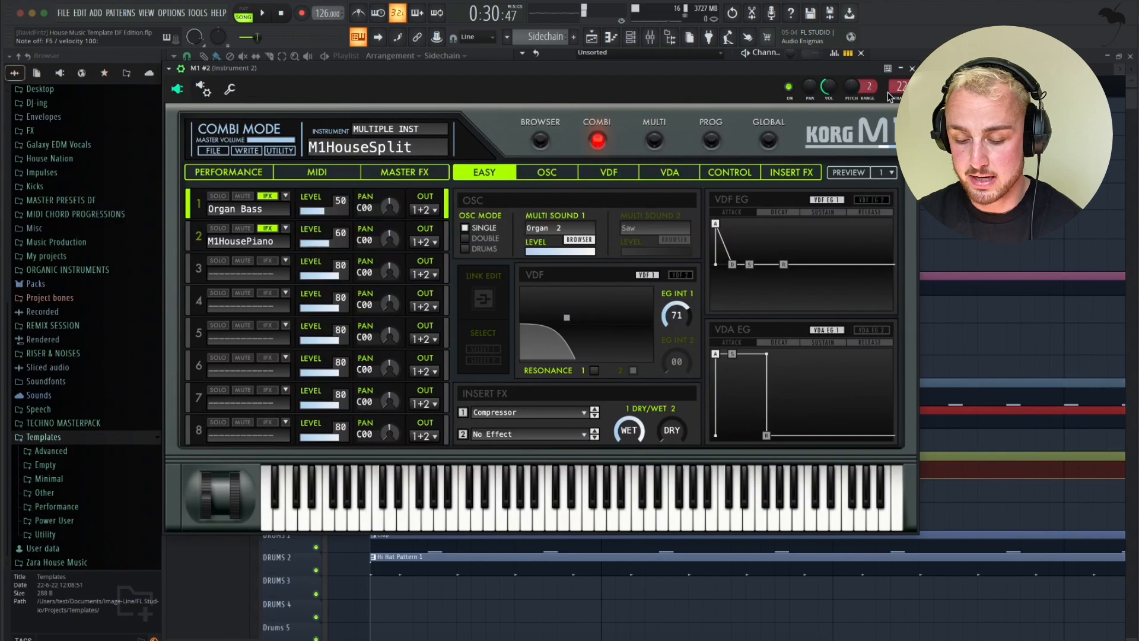
{"action": "key", "text": "Escape"}
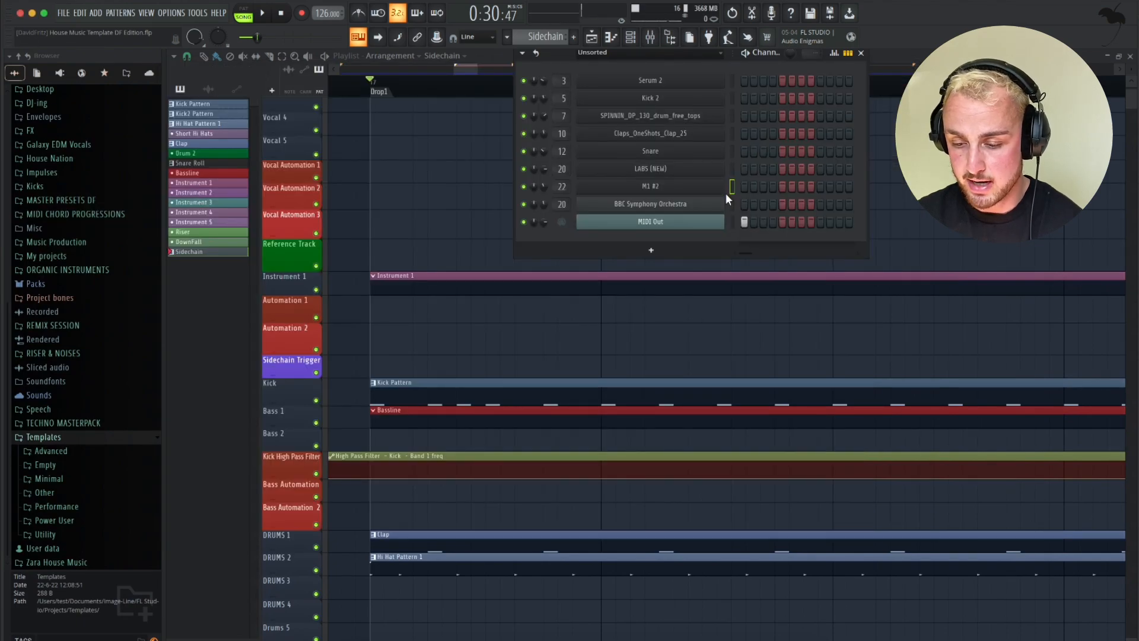
Audition Violins 1, pizzicato Basses and Trumpets a3 in the BBC Symphony Orchestra instrument, and close its window.
{"action": "left_click", "coordinate": [683, 203]}
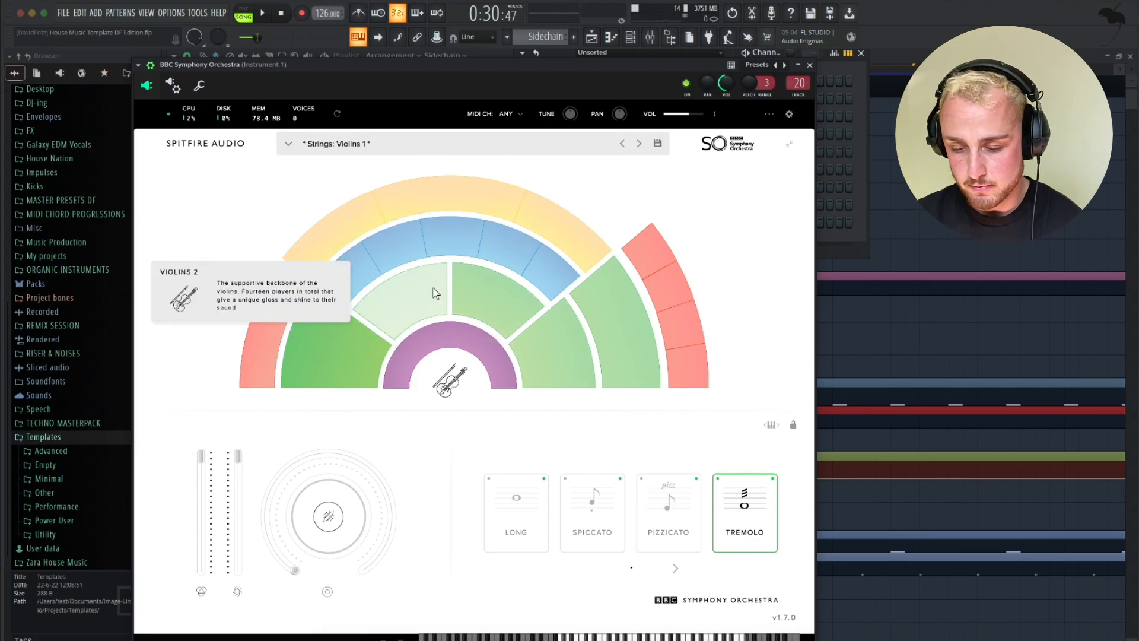
{"action": "left_click", "coordinate": [315, 379]}
{"action": "left_click", "coordinate": [590, 522]}
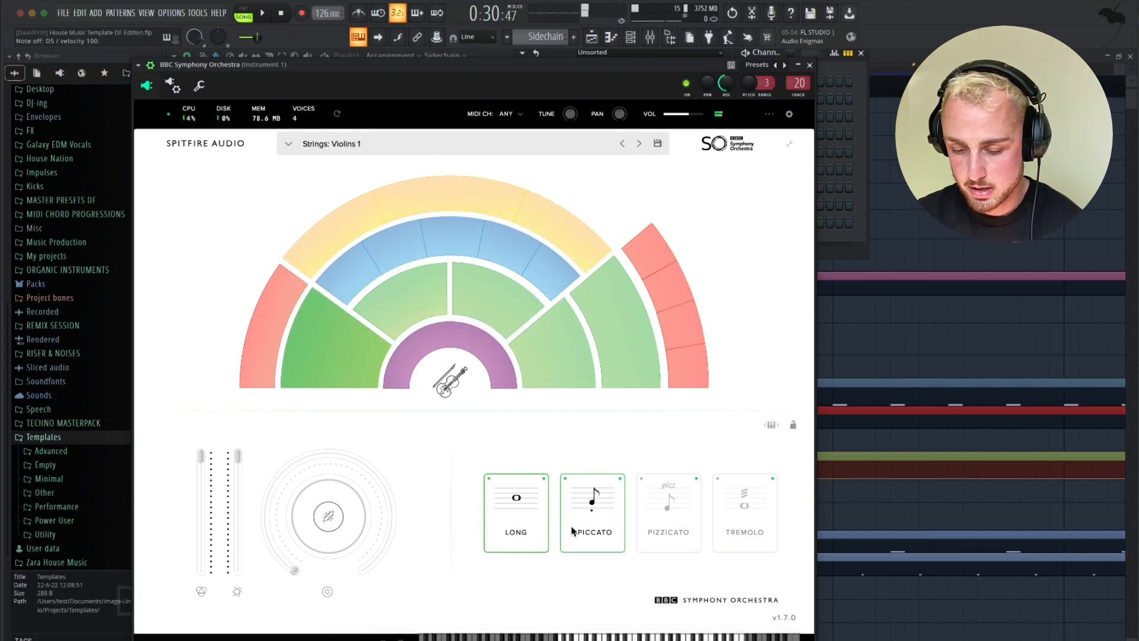
{"action": "left_click", "coordinate": [586, 330]}
{"action": "left_click", "coordinate": [606, 524]}
{"action": "left_click", "coordinate": [665, 504]}
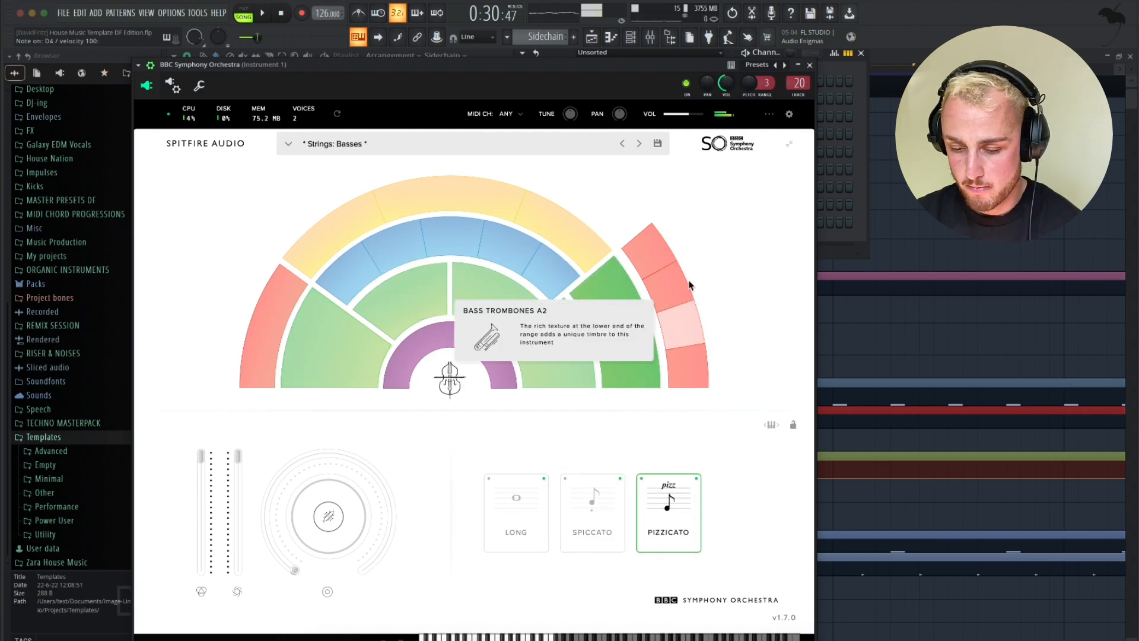
{"action": "left_click", "coordinate": [656, 255]}
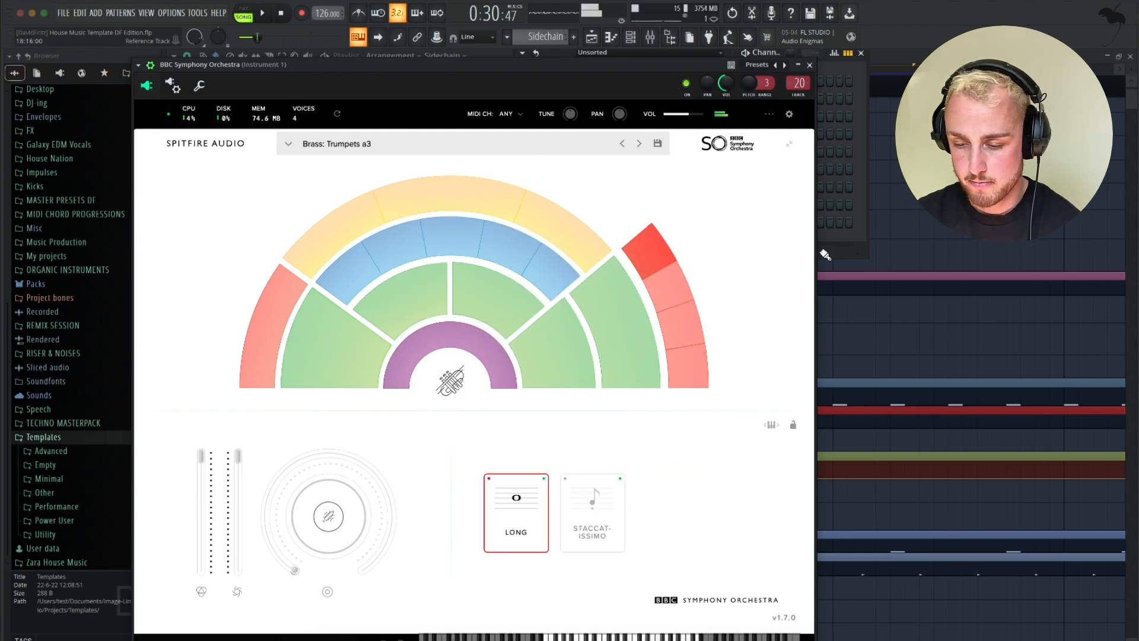
{"action": "left_click", "coordinate": [808, 65]}
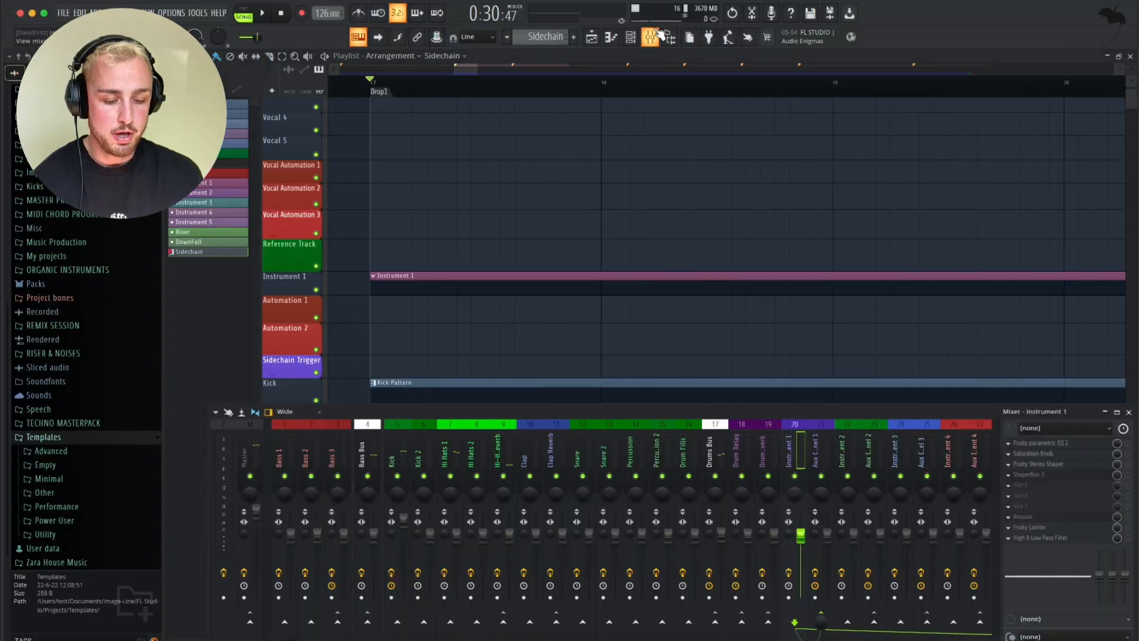
Maximize the mixer, look across all of its tracks and view the Master Bus effect chain.
{"action": "left_click", "coordinate": [1117, 411]}
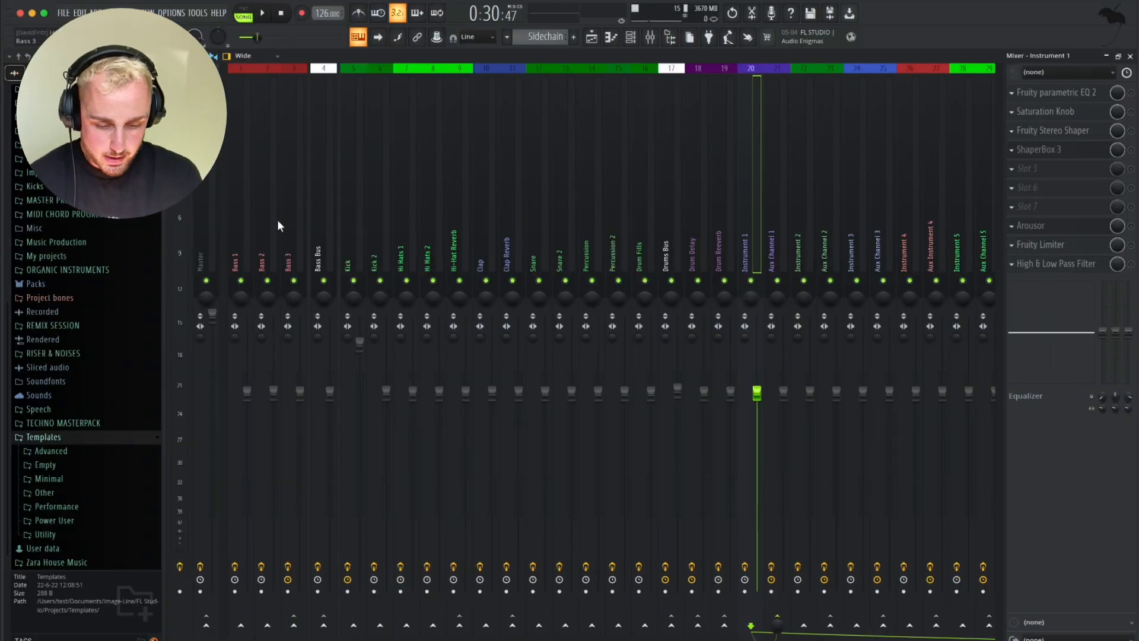
{"action": "scroll", "coordinate": [559, 191], "scroll_direction": "right", "scroll_amount": 10}
{"action": "scroll", "coordinate": [559, 198], "scroll_direction": "right", "scroll_amount": 3}
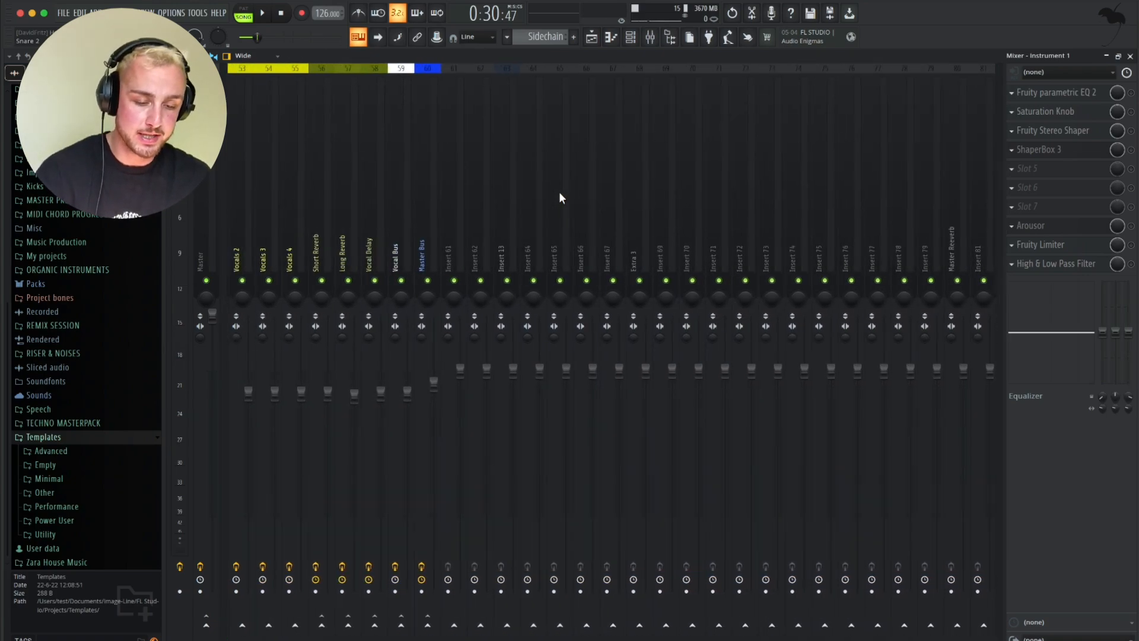
{"action": "left_click", "coordinate": [439, 145]}
{"action": "scroll", "coordinate": [439, 144], "scroll_direction": "left", "scroll_amount": 10}
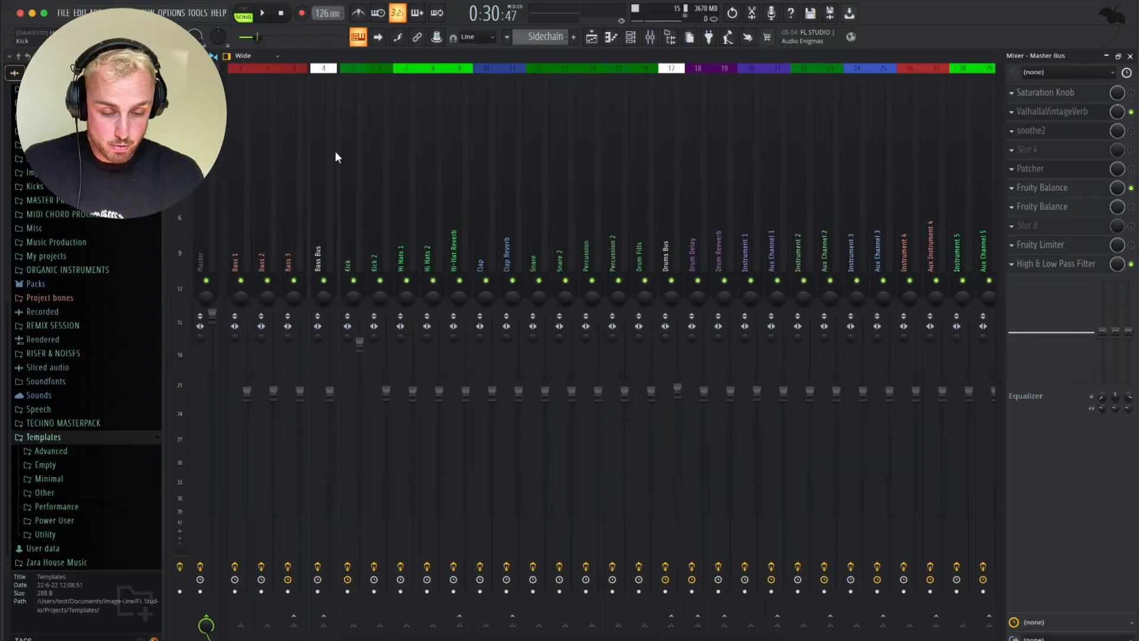
Compare the effect chains of the Bass 1, Bass 2 and Bass 3 mixer tracks, ending on Bass 3.
{"action": "left_click", "coordinate": [243, 208]}
{"action": "key", "text": "Right"}
{"action": "key", "text": "Right"}
{"action": "key", "text": "Left"}
{"action": "key", "text": "Left"}
{"action": "key", "text": "Left"}
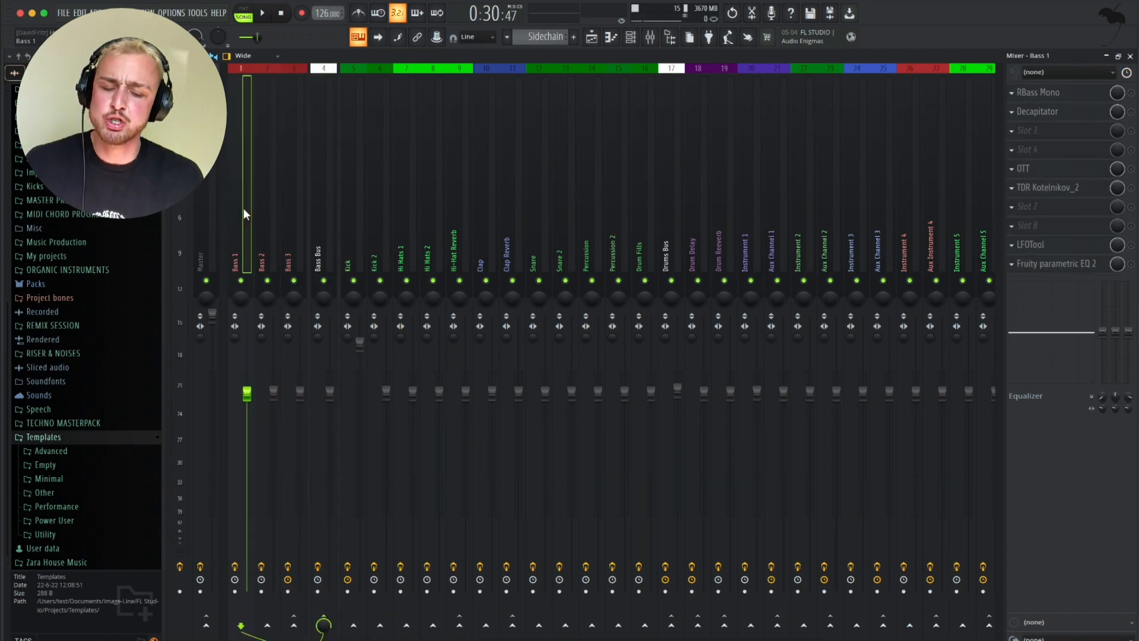
{"action": "key", "text": "Right"}
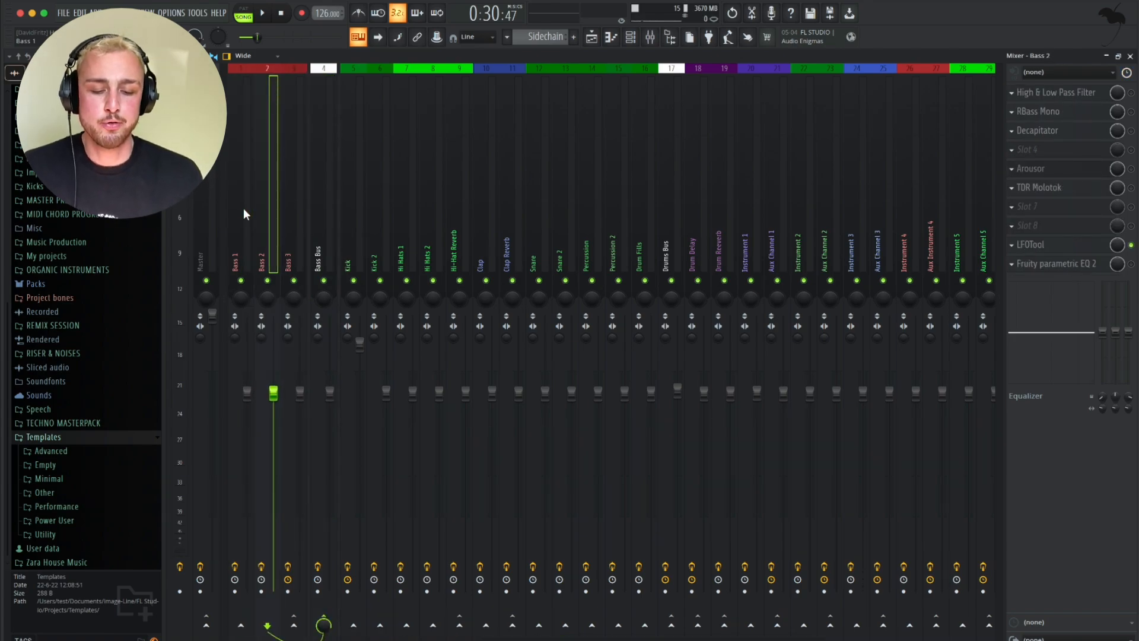
{"action": "key", "text": "Left"}
{"action": "key", "text": "Right"}
{"action": "key", "text": "Right"}
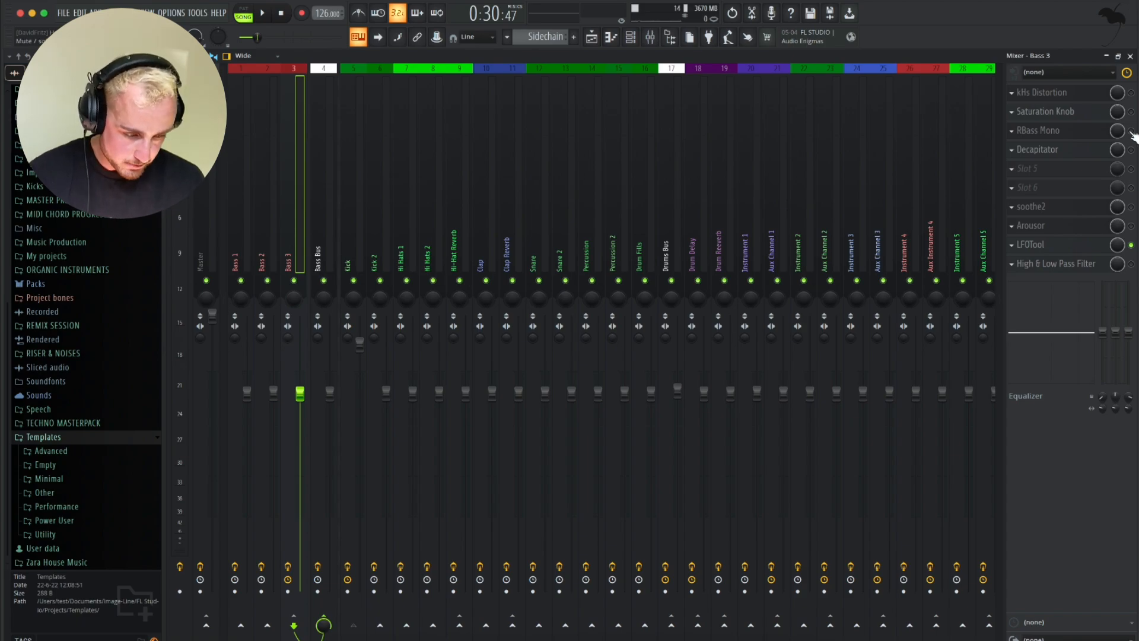
Inspect the kHs Distortion, RBass Mono and Decapitator plugins on the Bass 3 track.
{"action": "left_click", "coordinate": [1041, 93]}
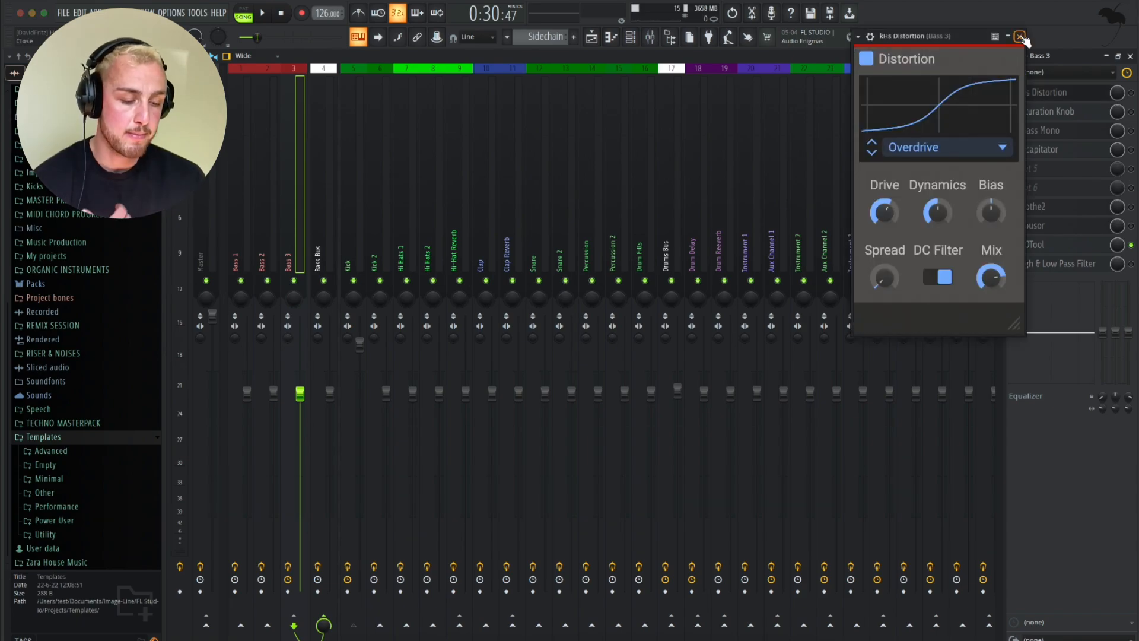
{"action": "left_click", "coordinate": [1020, 37]}
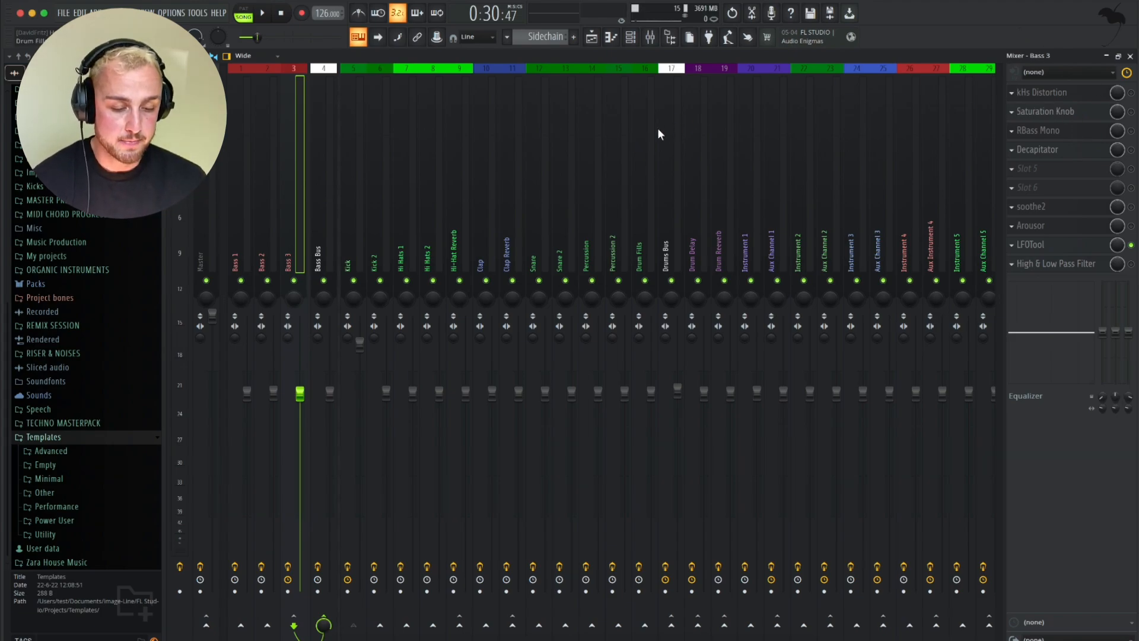
{"action": "left_click", "coordinate": [1039, 133]}
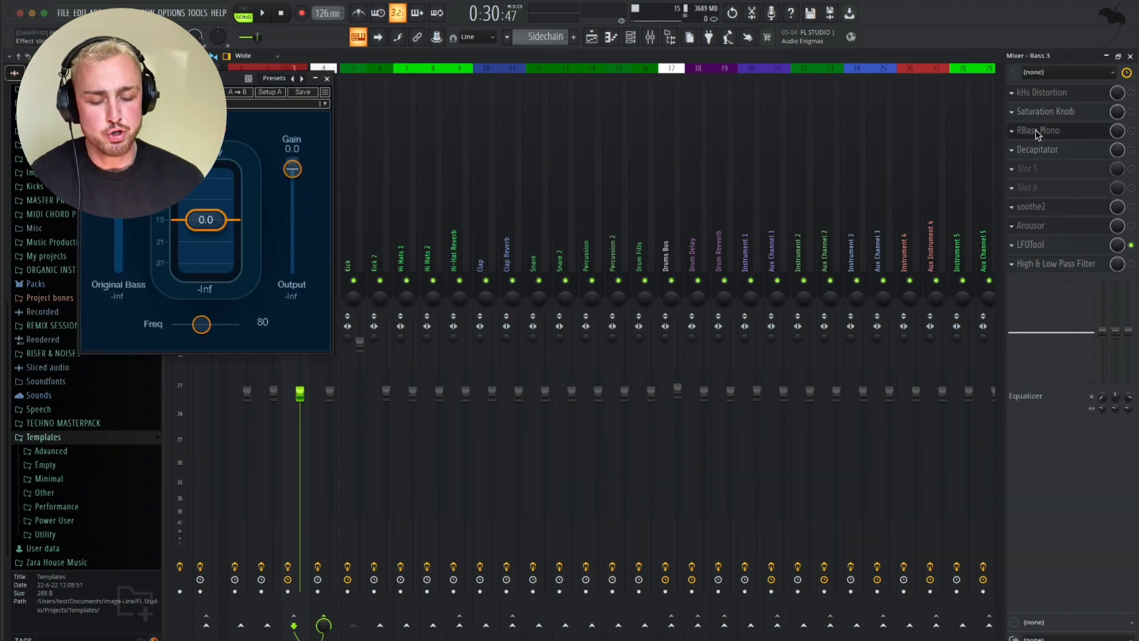
{"action": "left_click", "coordinate": [327, 80]}
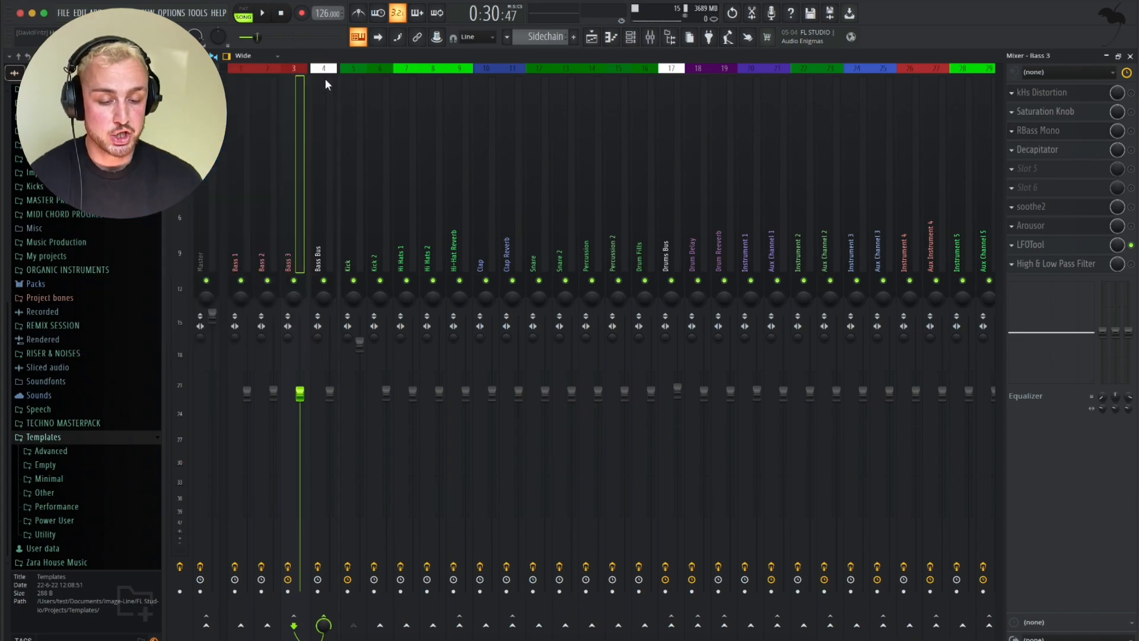
{"action": "left_click", "coordinate": [1037, 151]}
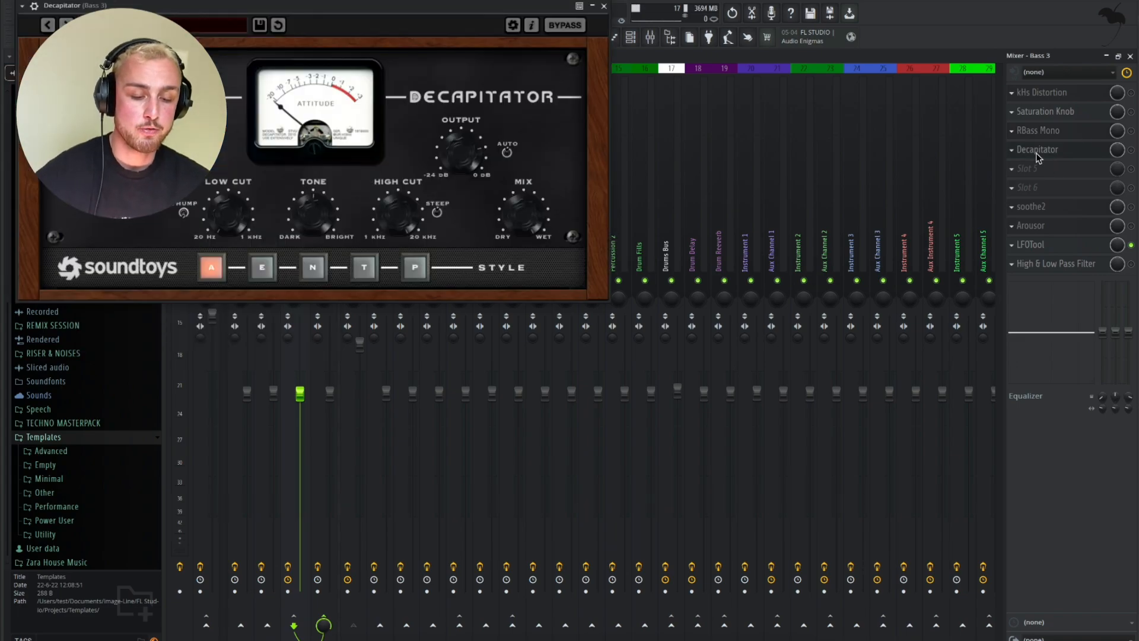
{"action": "left_click", "coordinate": [604, 7]}
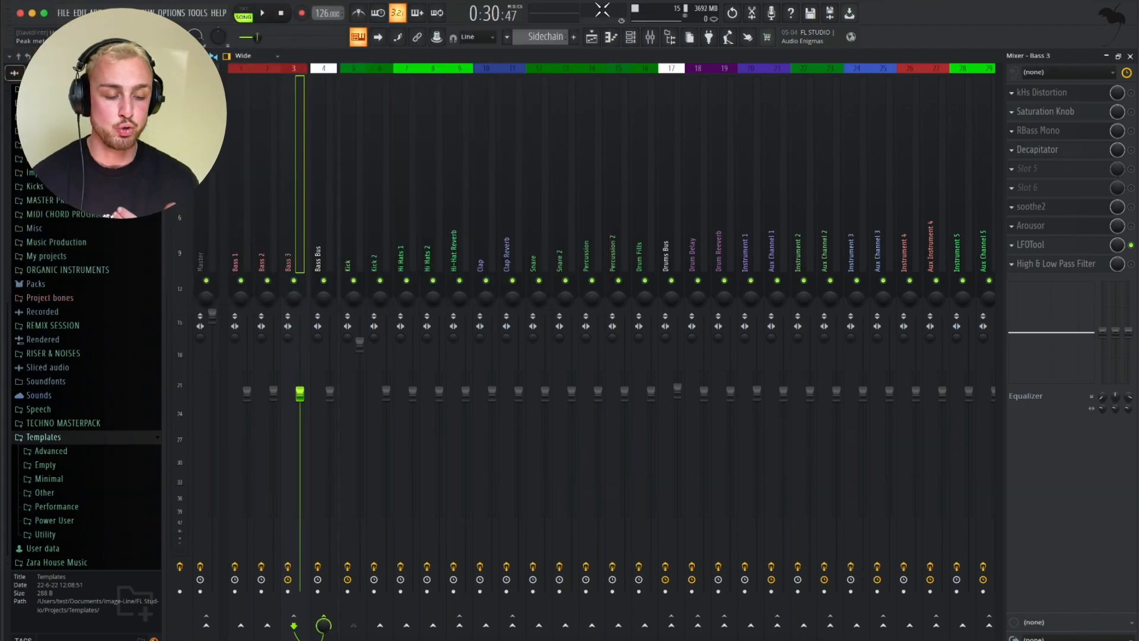
Inspect soothe2 on Bass 3, check the Kick track's effects and routing, and reselect Bass 3.
{"action": "left_click", "coordinate": [1049, 209]}
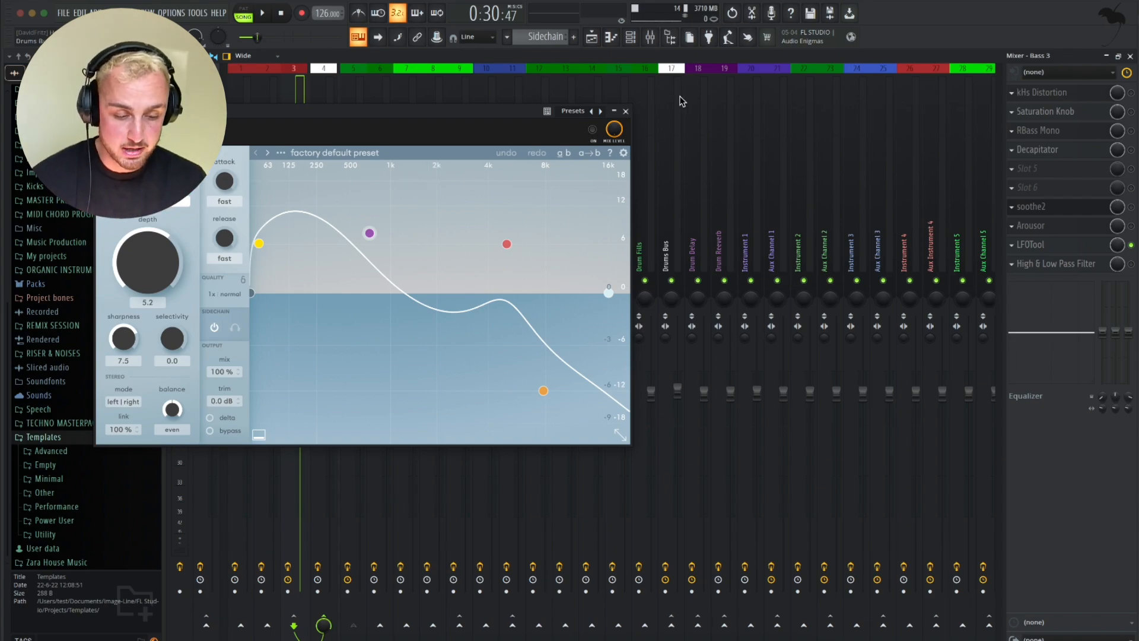
{"action": "left_click", "coordinate": [626, 111]}
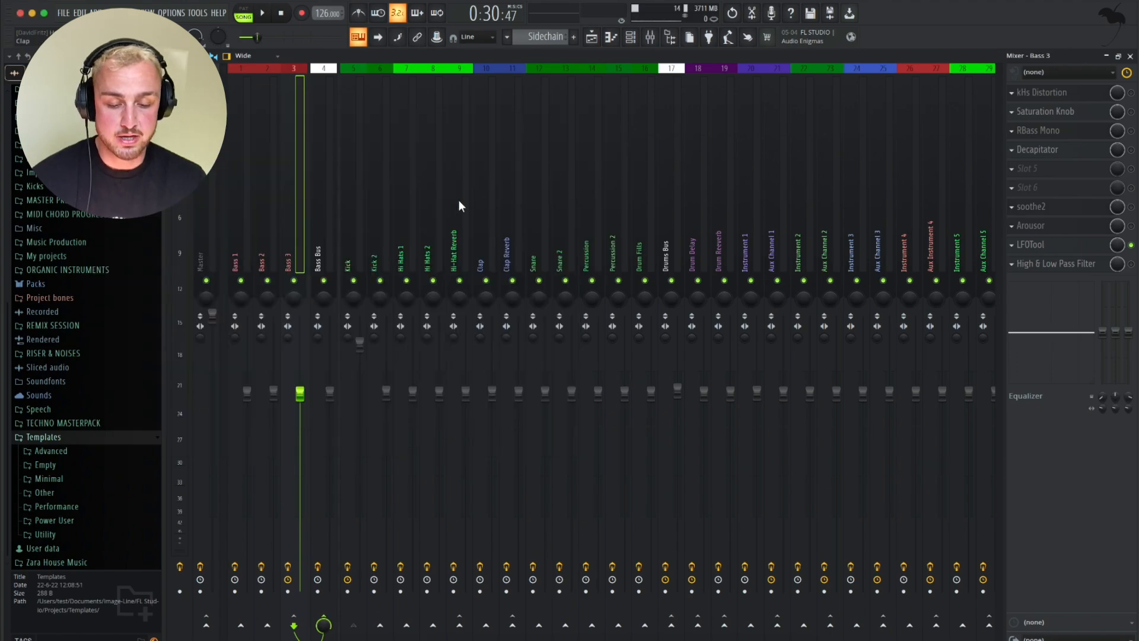
{"action": "left_click", "coordinate": [343, 208]}
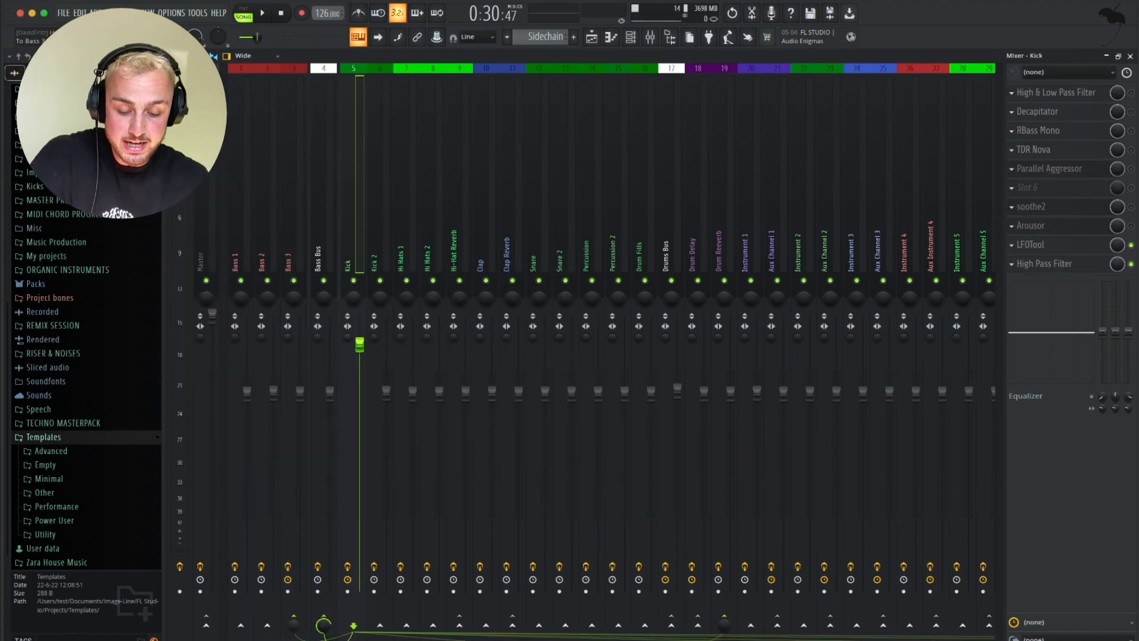
{"action": "left_click", "coordinate": [297, 199]}
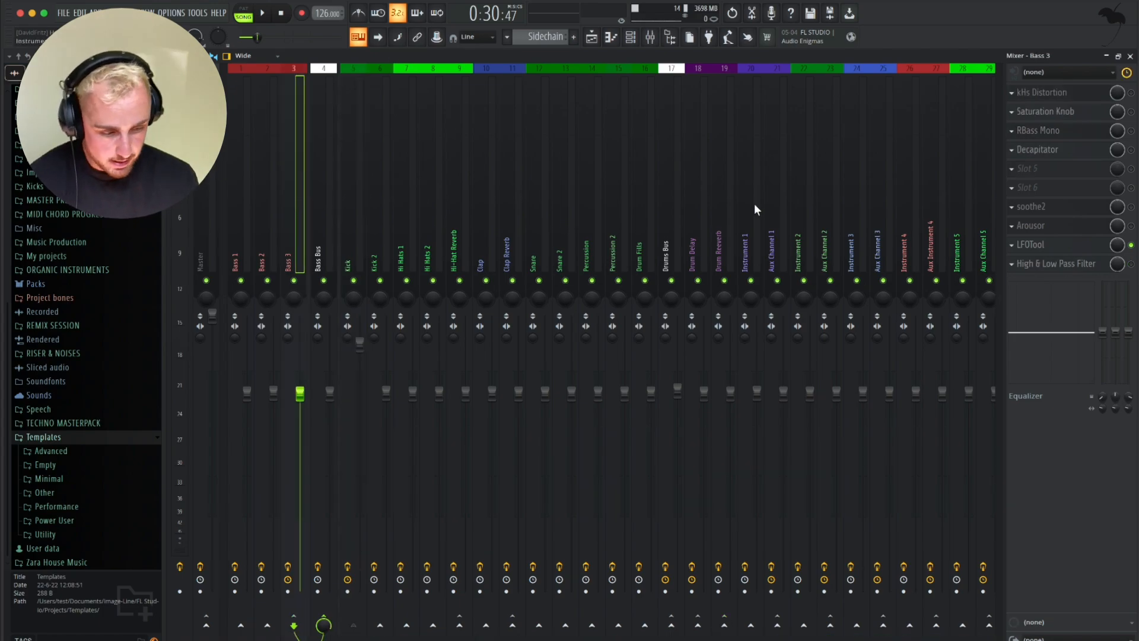
Inspect Arousor on the Bass 3 track and replace it with Fruity Limiter.
{"action": "left_click", "coordinate": [1051, 233]}
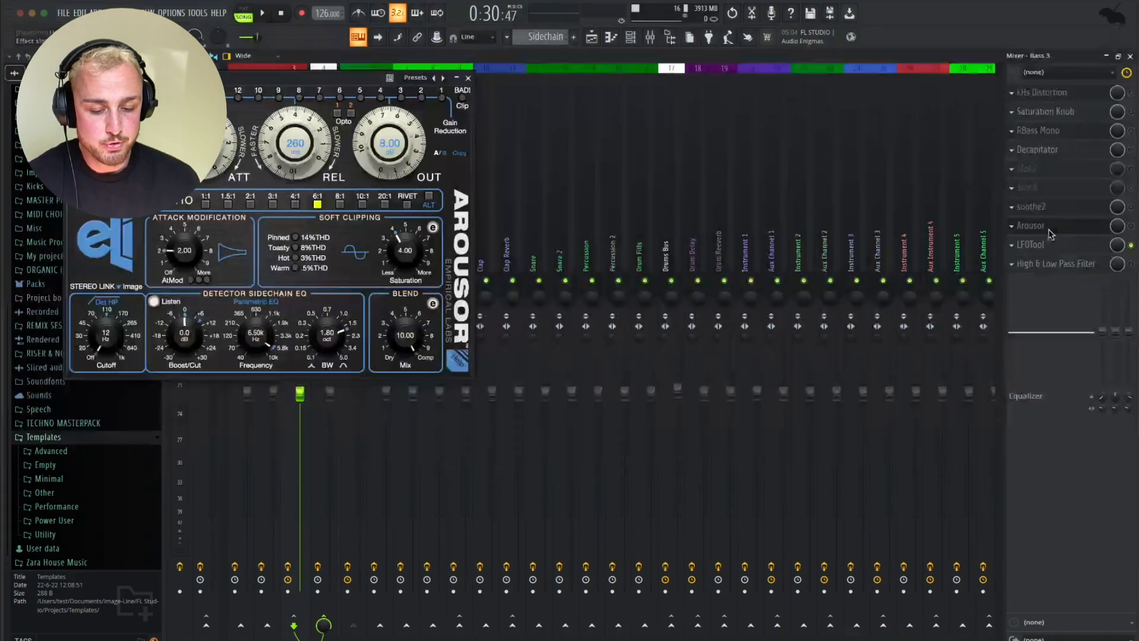
{"action": "left_click", "coordinate": [468, 78]}
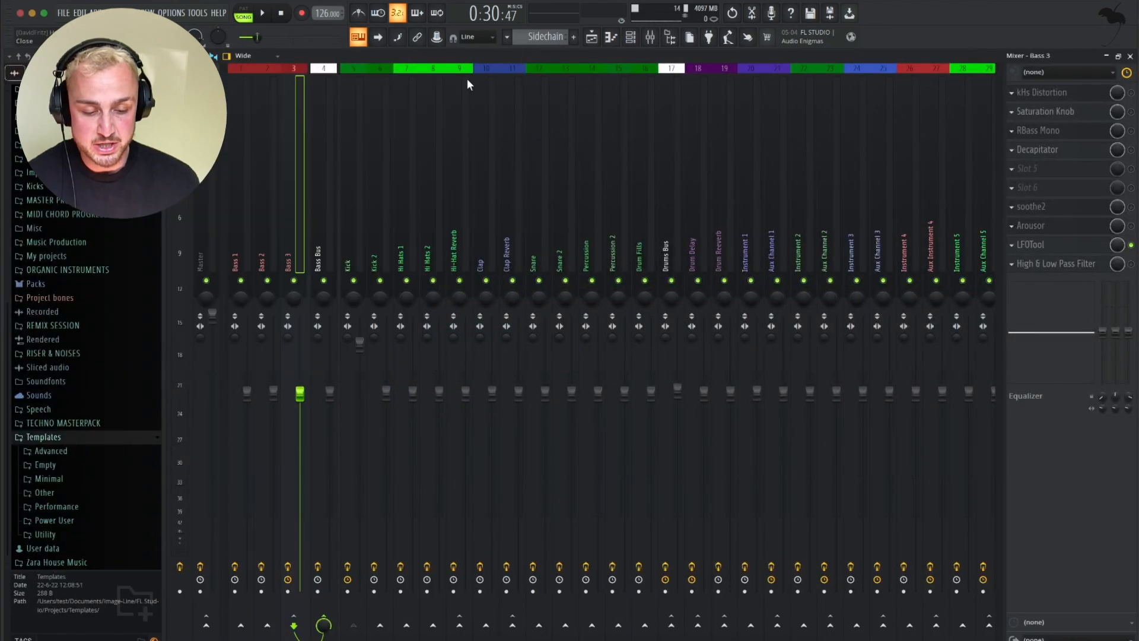
{"action": "left_click", "coordinate": [1016, 225]}
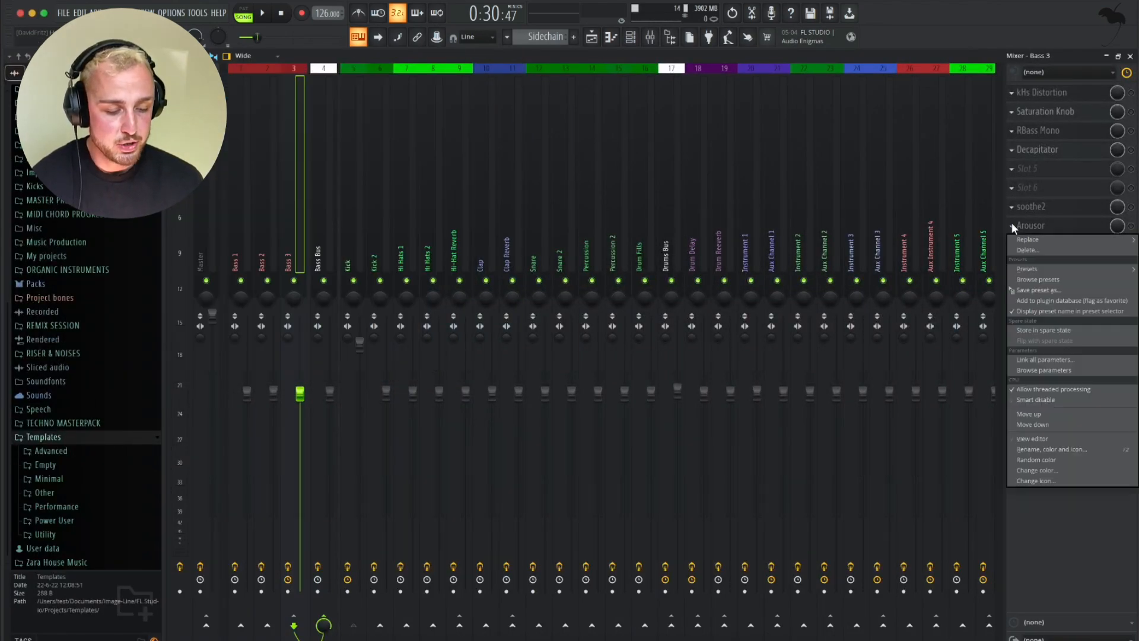
{"action": "mouse_move", "coordinate": [1034, 240]}
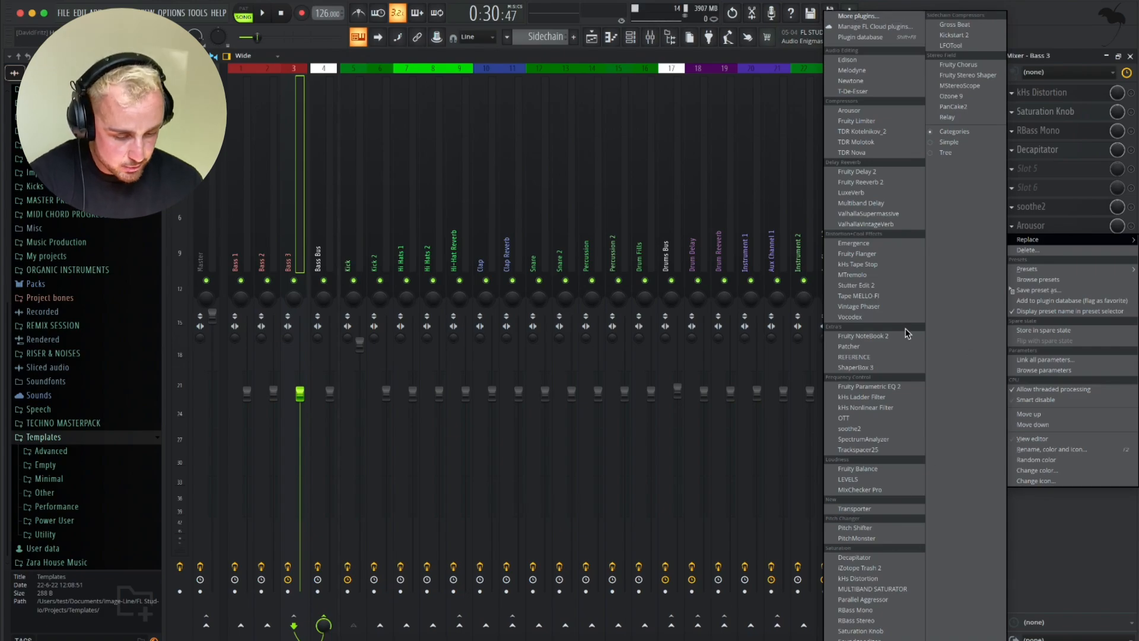
{"action": "key", "text": "Escape"}
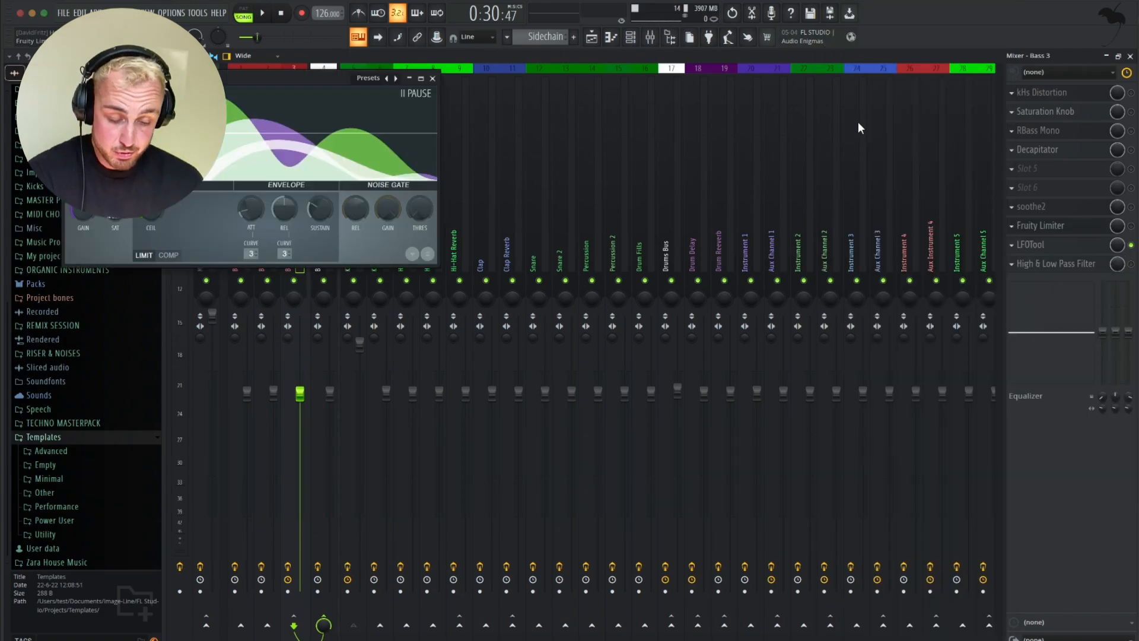
{"action": "left_click", "coordinate": [442, 79]}
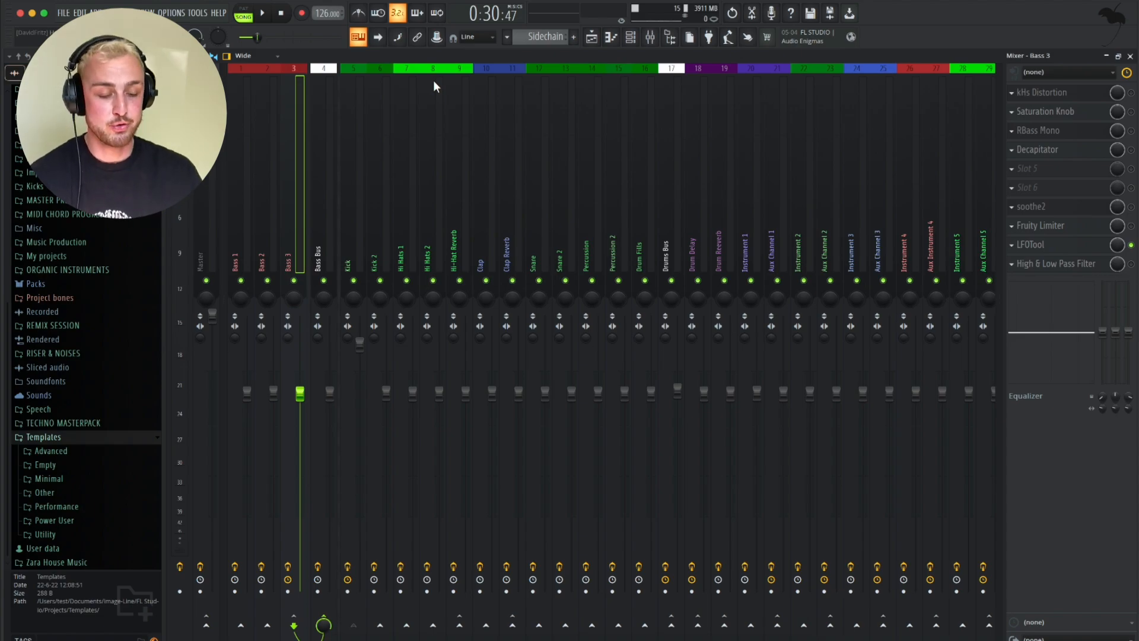
Inspect the High & Low Pass Filter on Bass 3 and compare the Bass Bus effect chain with the individual bass tracks.
{"action": "left_click", "coordinate": [1075, 266]}
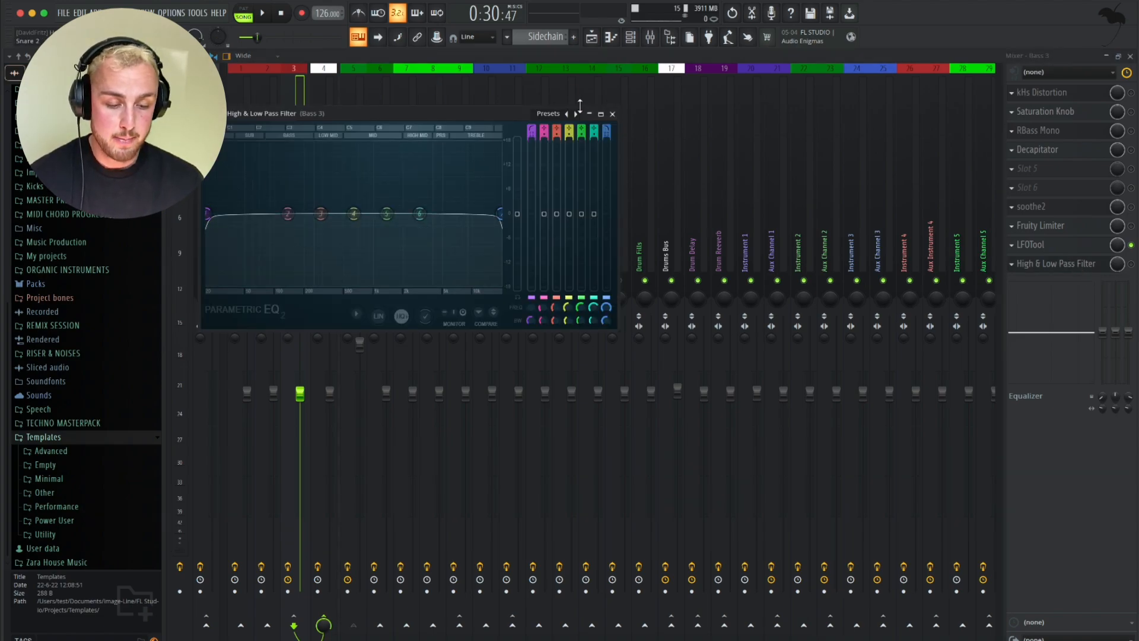
{"action": "left_click", "coordinate": [612, 113]}
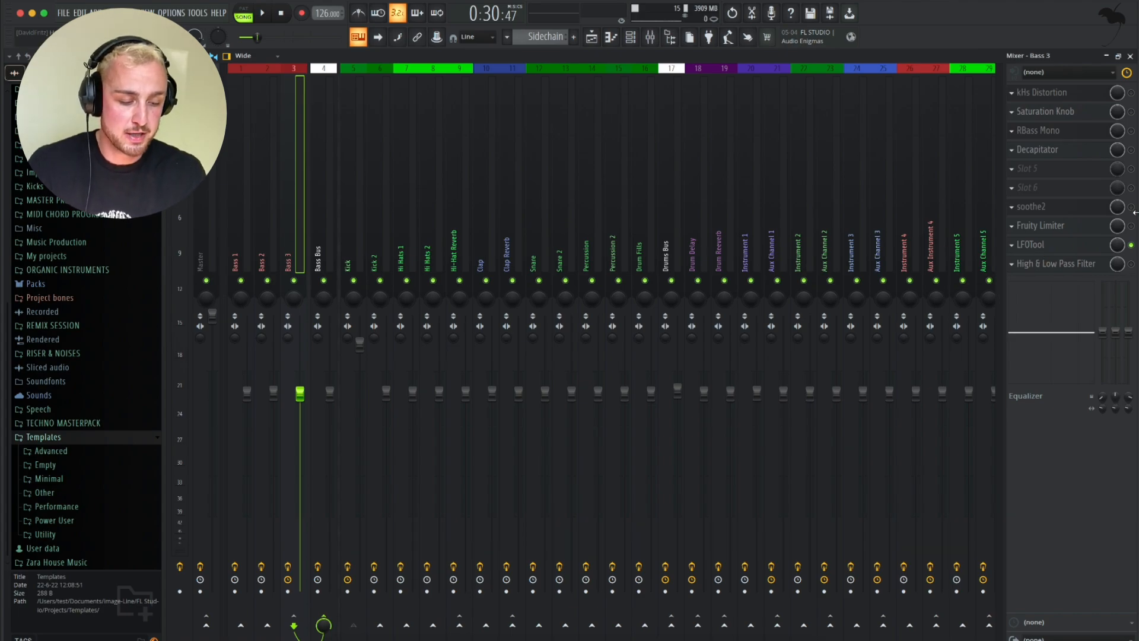
{"action": "left_click", "coordinate": [321, 218]}
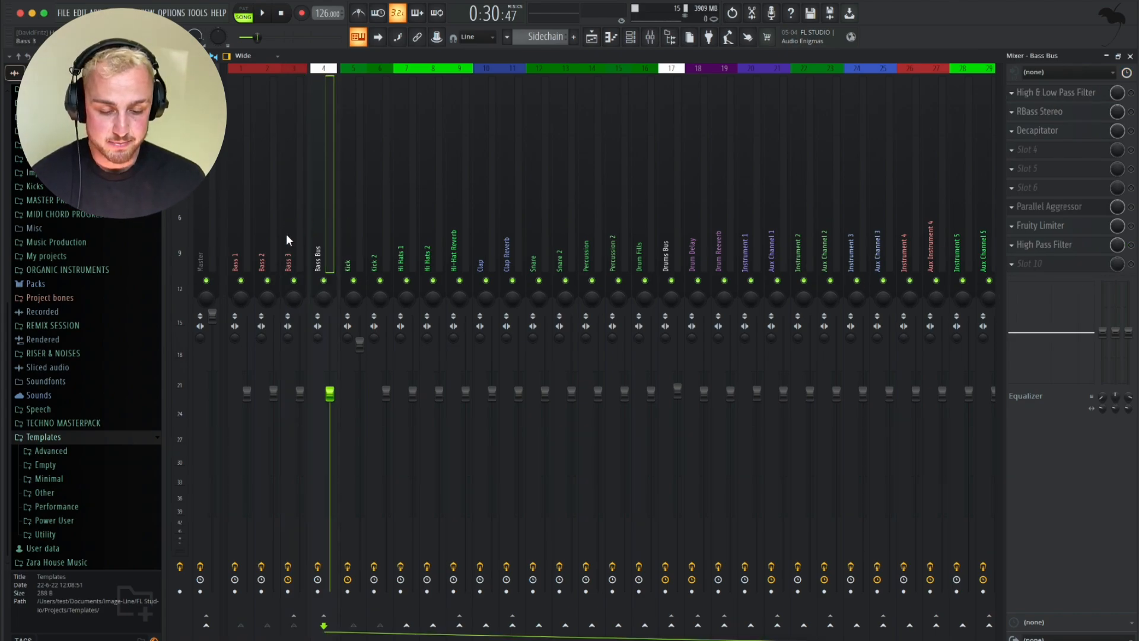
{"action": "key", "text": "Left"}
{"action": "key", "text": "Left"}
{"action": "key", "text": "Left"}
{"action": "key", "text": "Left"}
{"action": "key", "text": "Right"}
{"action": "key", "text": "Right"}
{"action": "key", "text": "Right"}
{"action": "key", "text": "Right"}
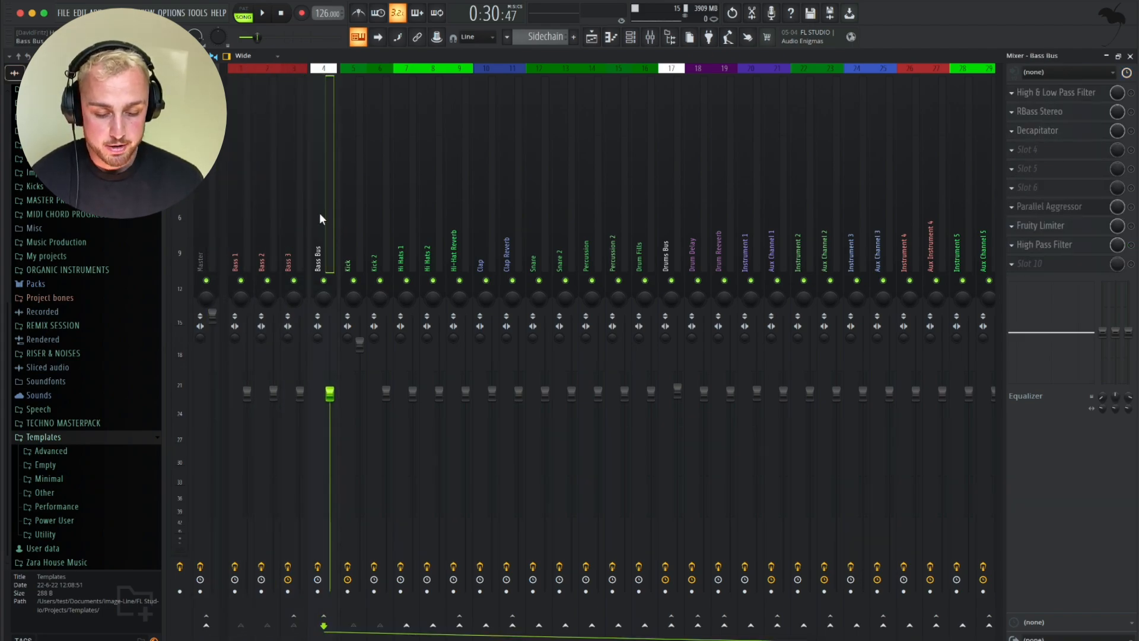
Look across the instrument, riser and vocal mixer tracks and select the Master Bus.
{"action": "scroll", "coordinate": [319, 212], "scroll_direction": "right", "scroll_amount": 5}
{"action": "scroll", "coordinate": [147, 236], "scroll_direction": "up", "scroll_amount": 5}
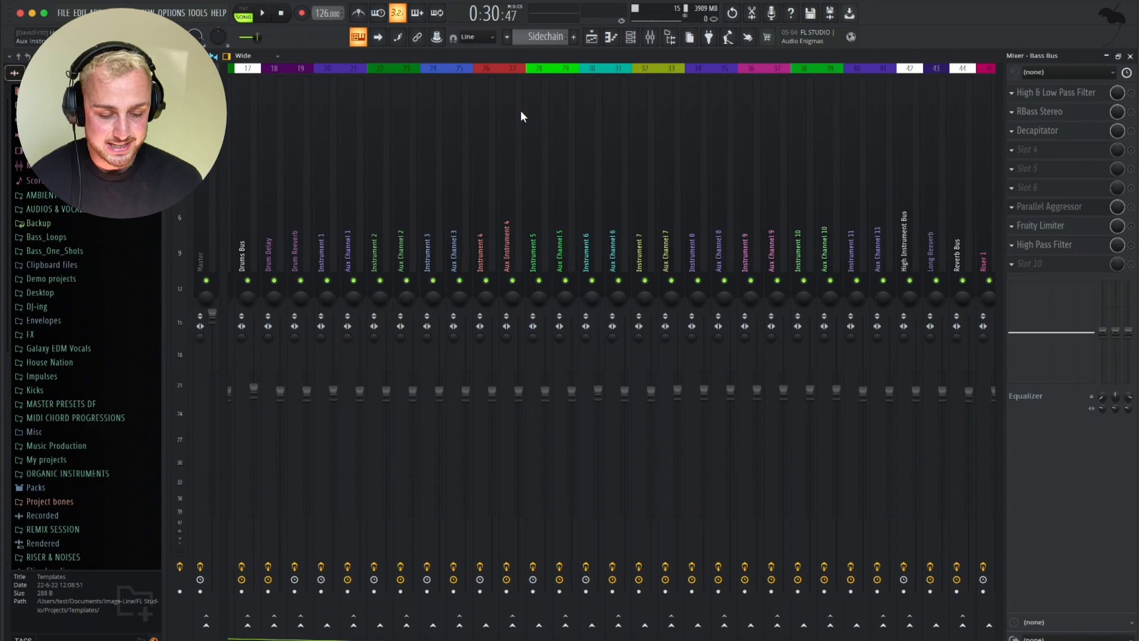
{"action": "scroll", "coordinate": [521, 110], "scroll_direction": "right", "scroll_amount": 7}
{"action": "left_click", "coordinate": [781, 190]}
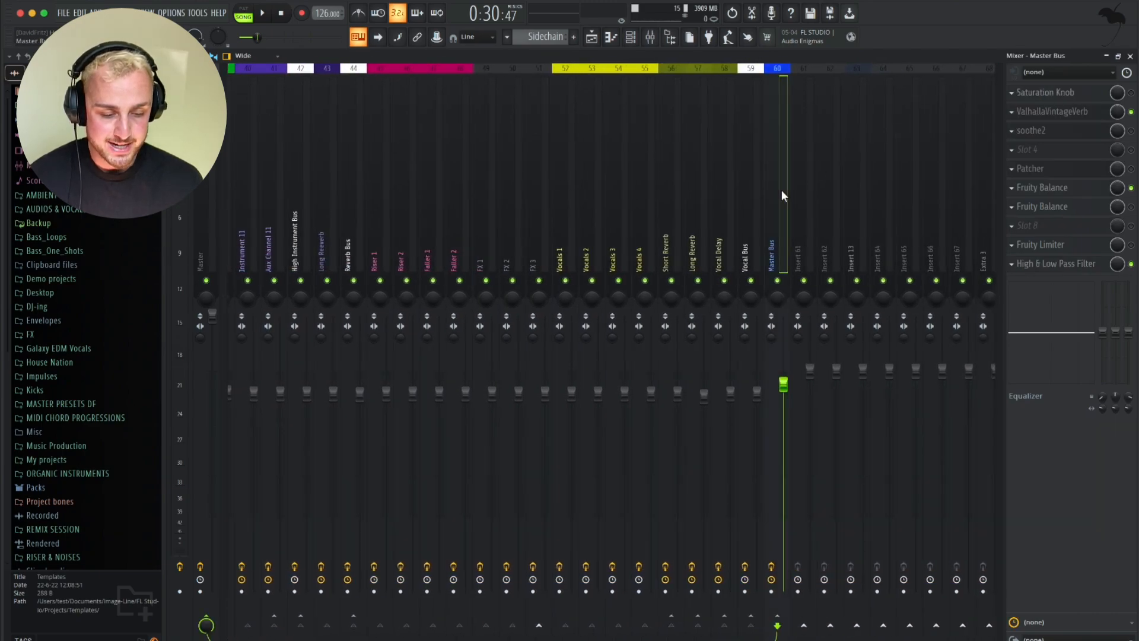
Return to the Bass Bus track in the mixer and nudge its volume fader.
{"action": "scroll", "coordinate": [781, 190], "scroll_direction": "left", "scroll_amount": 12}
{"action": "left_click", "coordinate": [317, 195]}
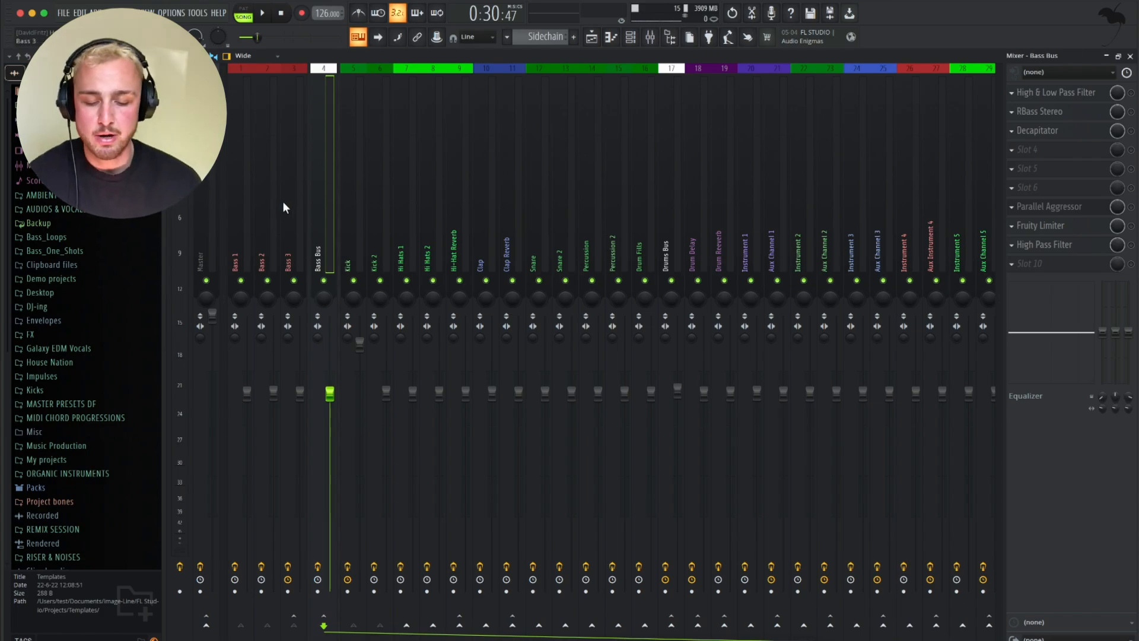
{"action": "mouse_move", "coordinate": [329, 393]}
{"action": "left_mouse_down"}
{"action": "mouse_move", "coordinate": [330, 518]}
{"action": "mouse_move", "coordinate": [330, 359]}
{"action": "mouse_move", "coordinate": [329, 451]}
{"action": "mouse_move", "coordinate": [330, 398]}
{"action": "left_mouse_up"}
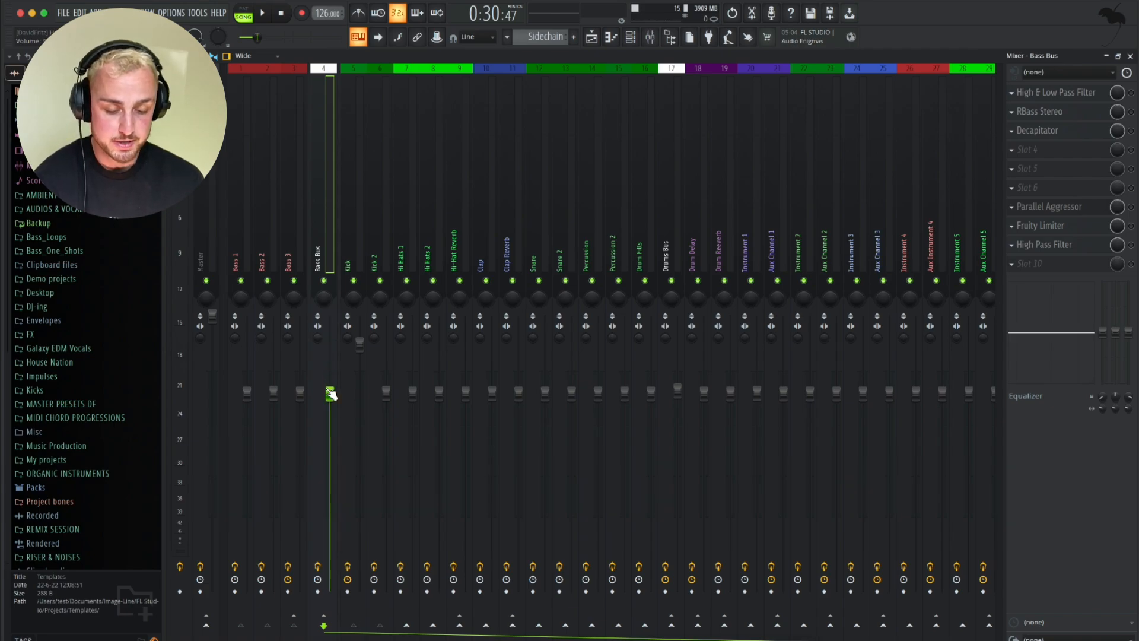
Inspect the LFOTool on the Kick track and view the Kick 2 effect chain.
{"action": "left_click", "coordinate": [348, 218]}
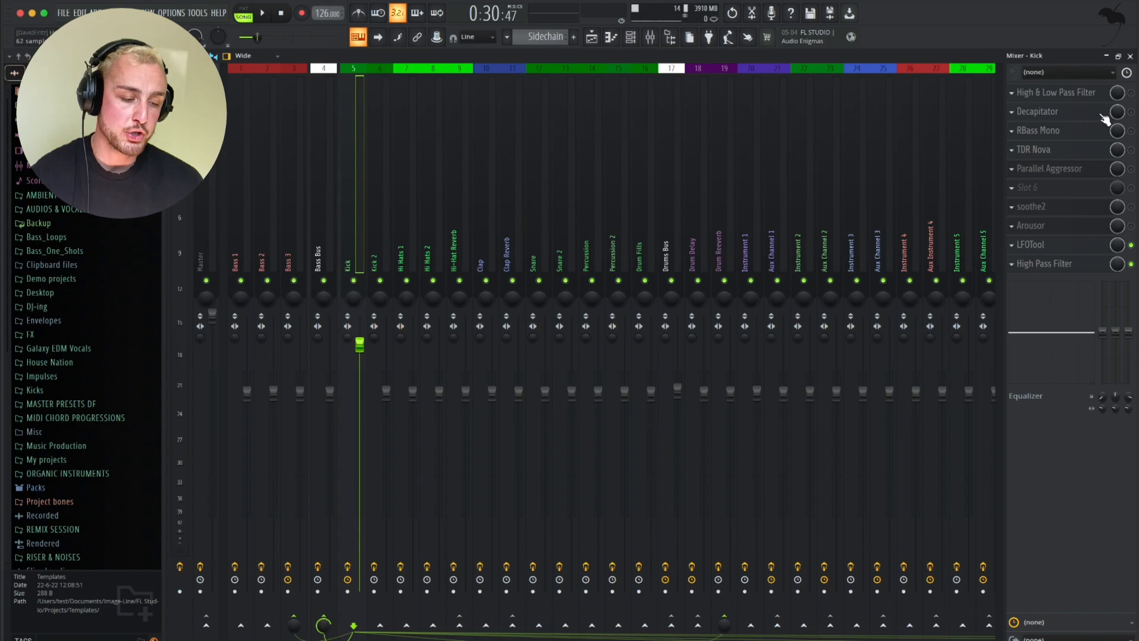
{"action": "left_click", "coordinate": [1062, 247]}
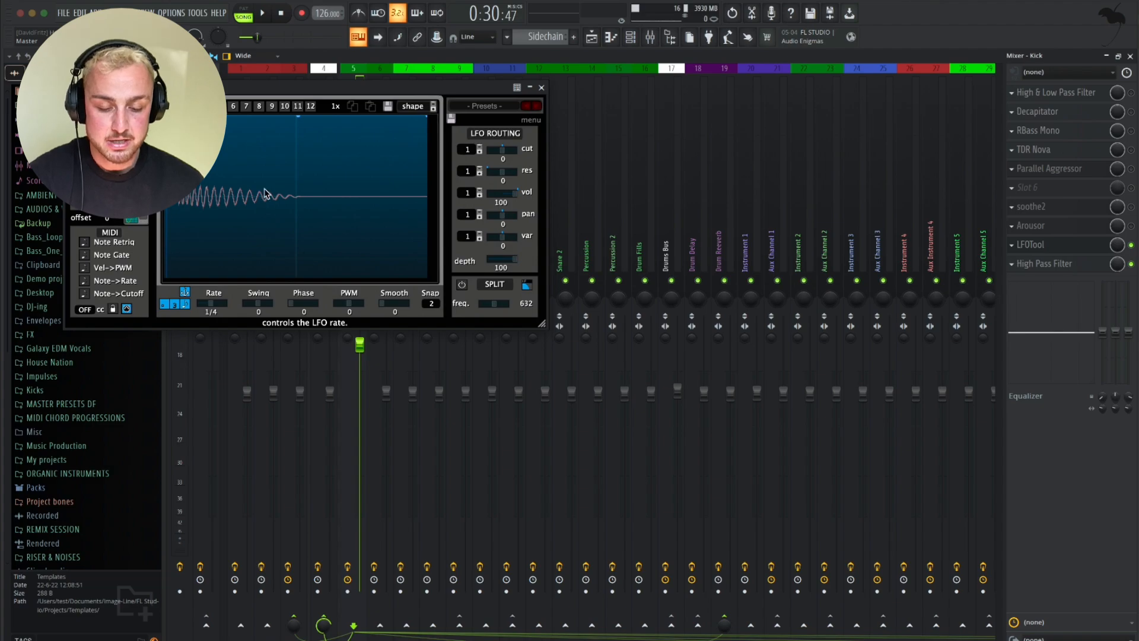
{"action": "left_click", "coordinate": [541, 87]}
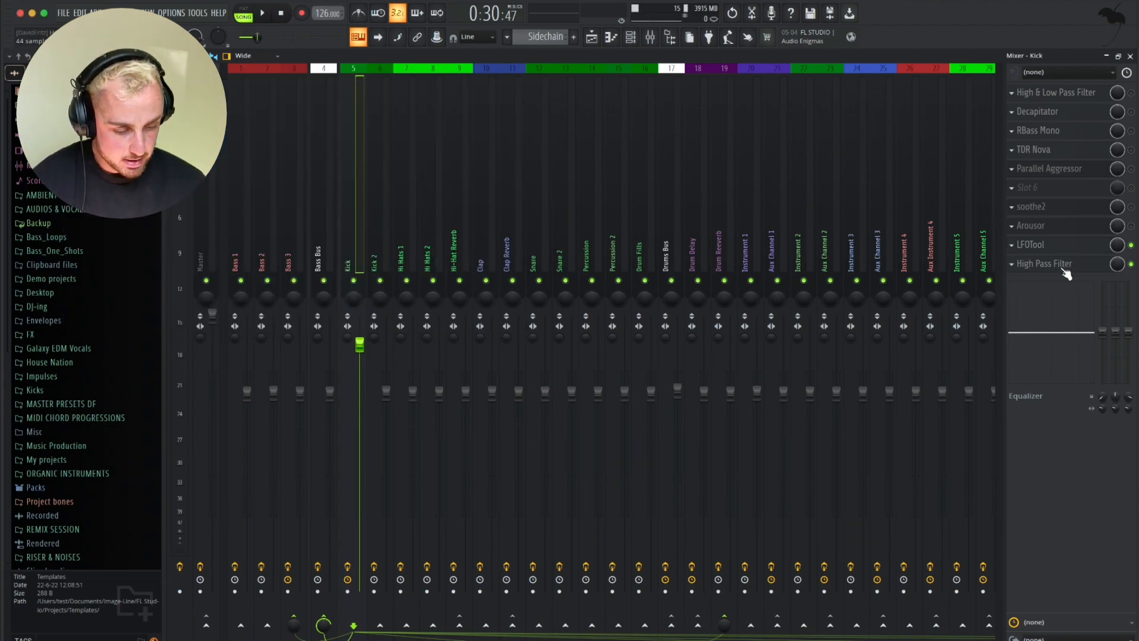
{"action": "left_click", "coordinate": [373, 245]}
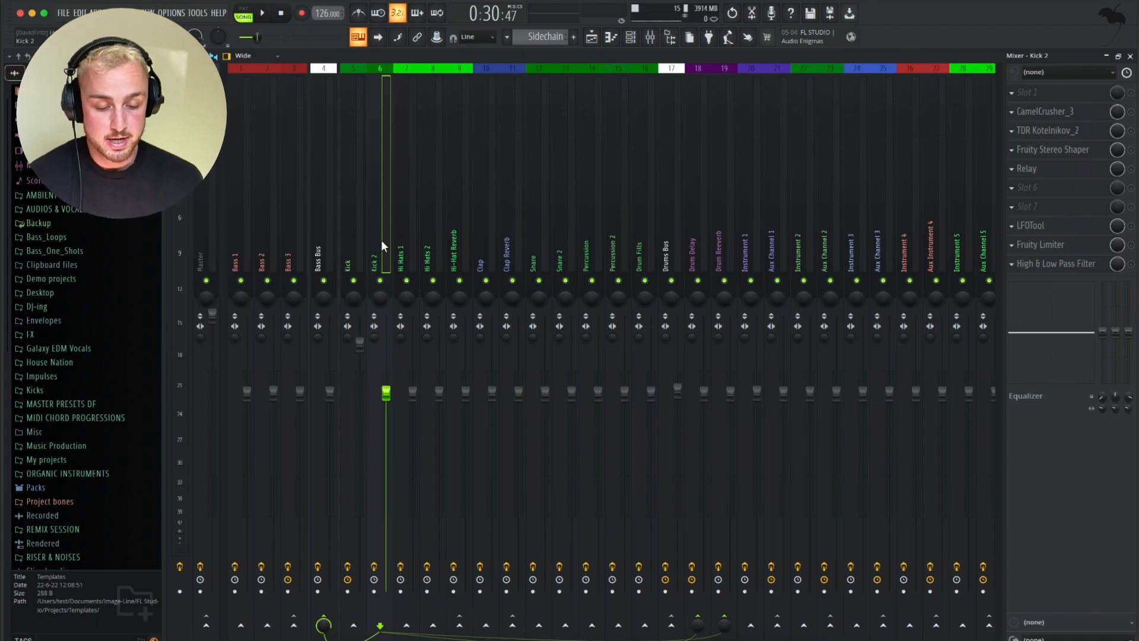
Inspect Relay on Hi Hats 1 and compare its effect chain with those of Hi Hats 2 and Hi-Hat Reverb.
{"action": "key", "text": "Right"}
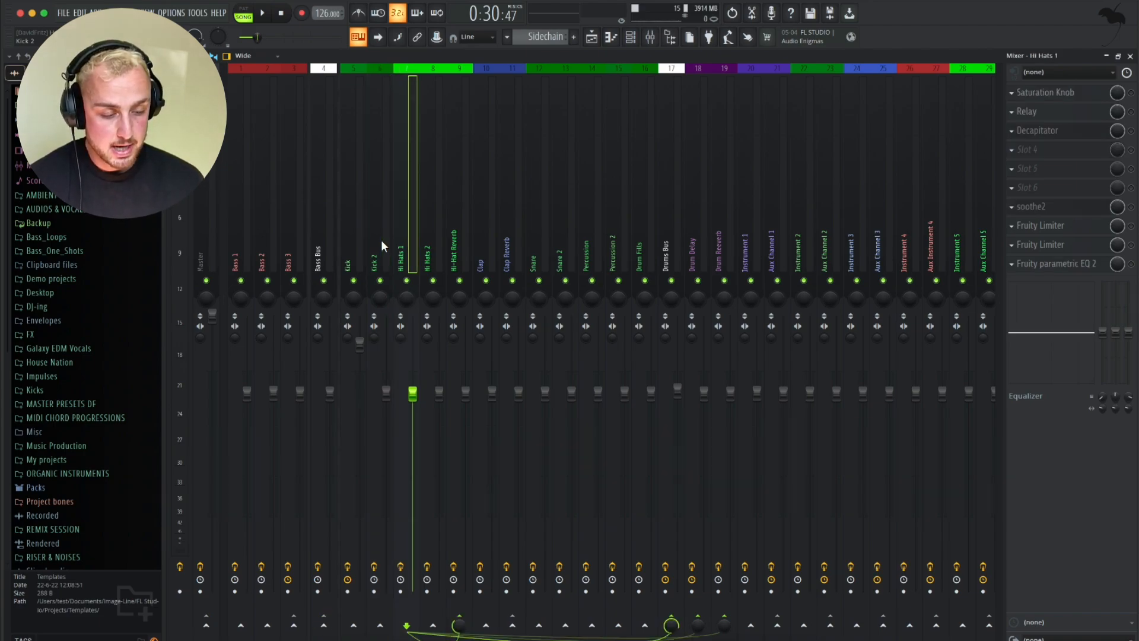
{"action": "left_click", "coordinate": [1047, 112]}
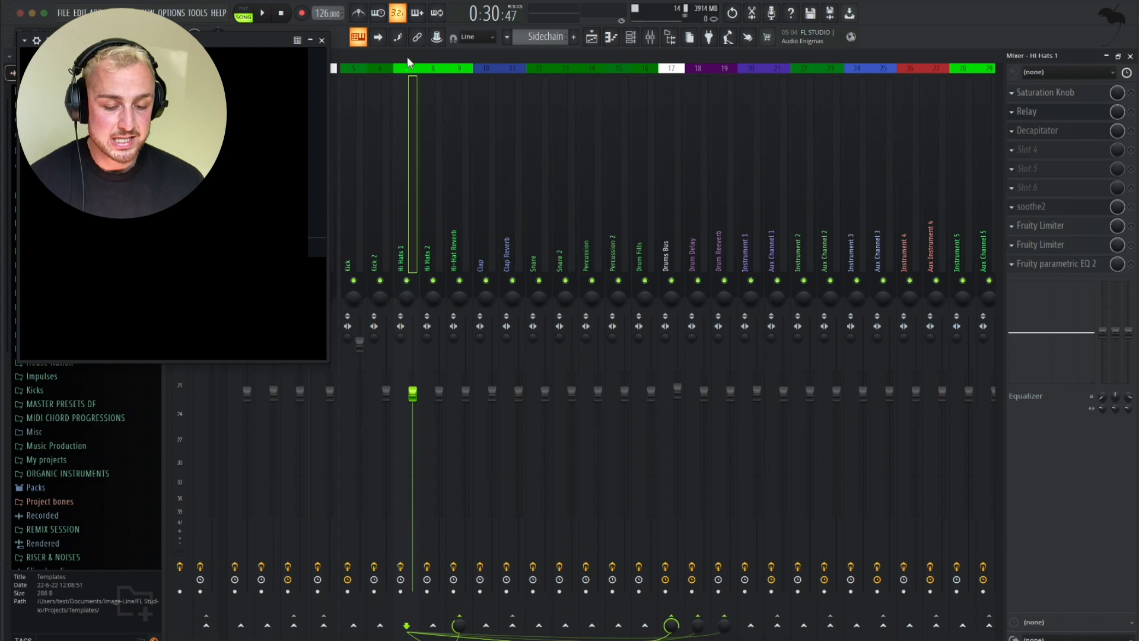
{"action": "left_click", "coordinate": [322, 40]}
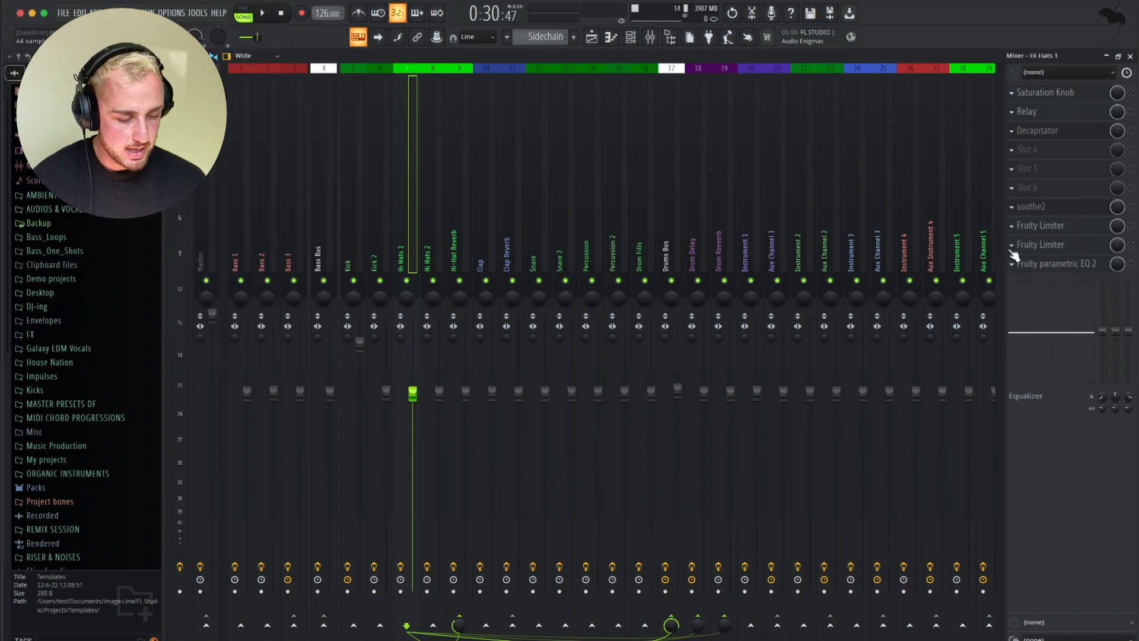
{"action": "key", "text": "Right"}
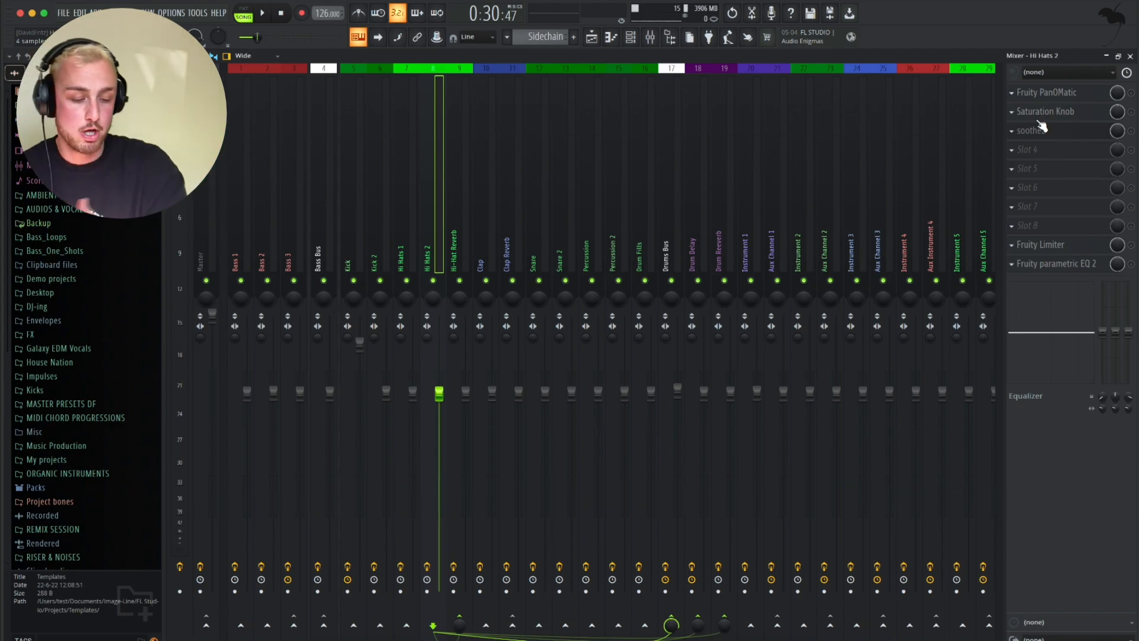
{"action": "key", "text": "Left"}
{"action": "key", "text": "Right"}
{"action": "key", "text": "Right"}
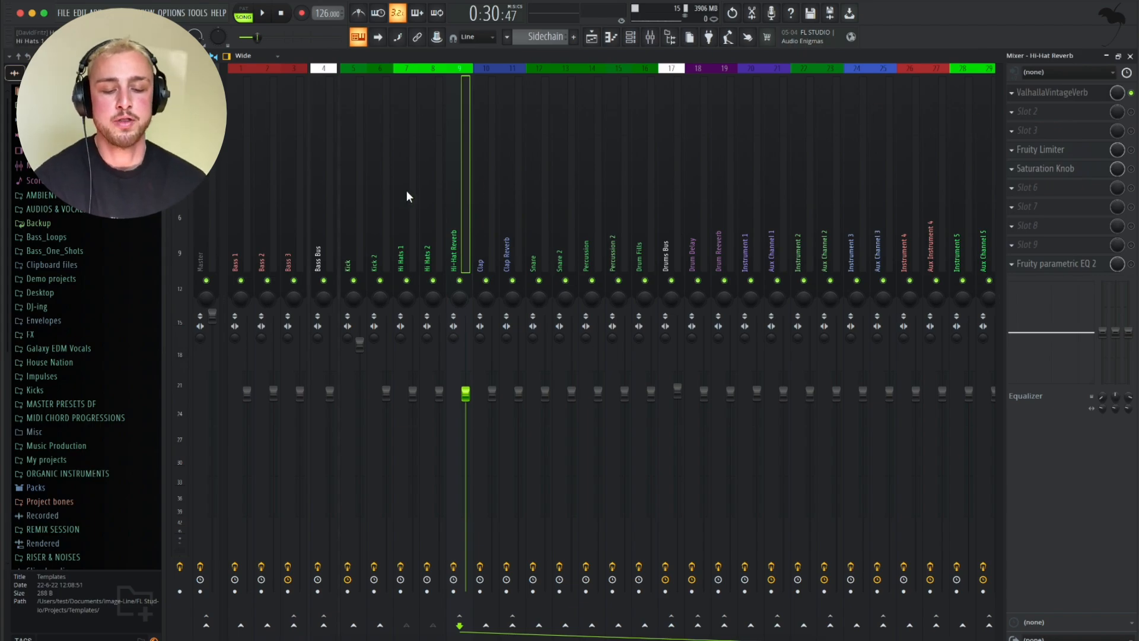
View the effect chains of the Hi Hats 1, Clap, Clap Reverb, Snare and drum reverb mixer tracks.
{"action": "left_click", "coordinate": [397, 216]}
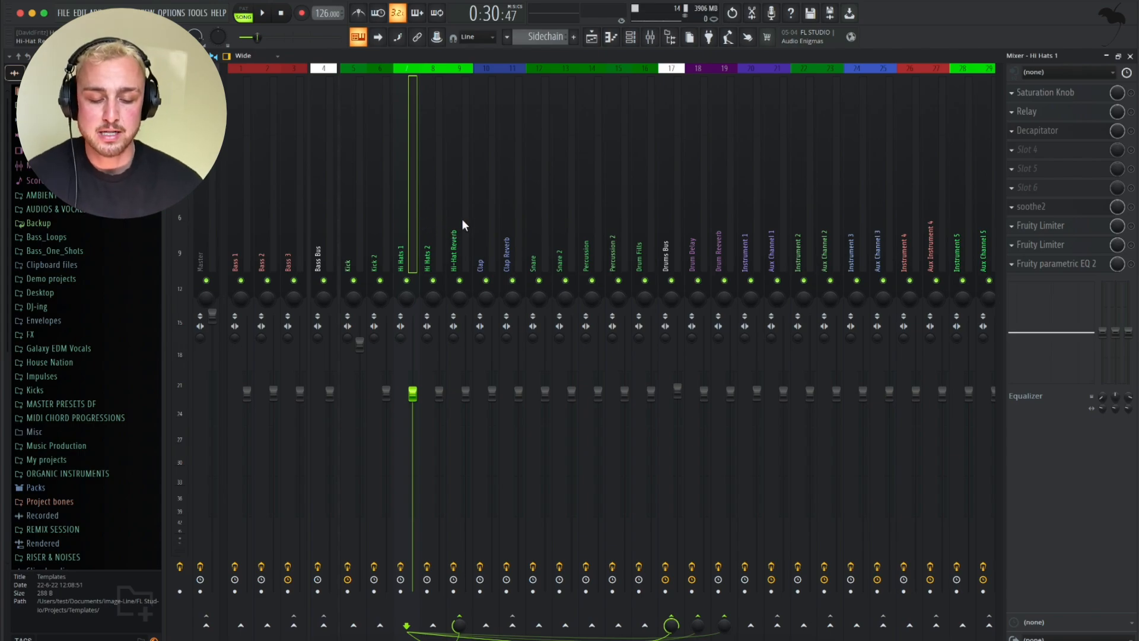
{"action": "left_click", "coordinate": [482, 217]}
{"action": "scroll", "coordinate": [528, 226], "scroll_direction": "right", "scroll_amount": 2}
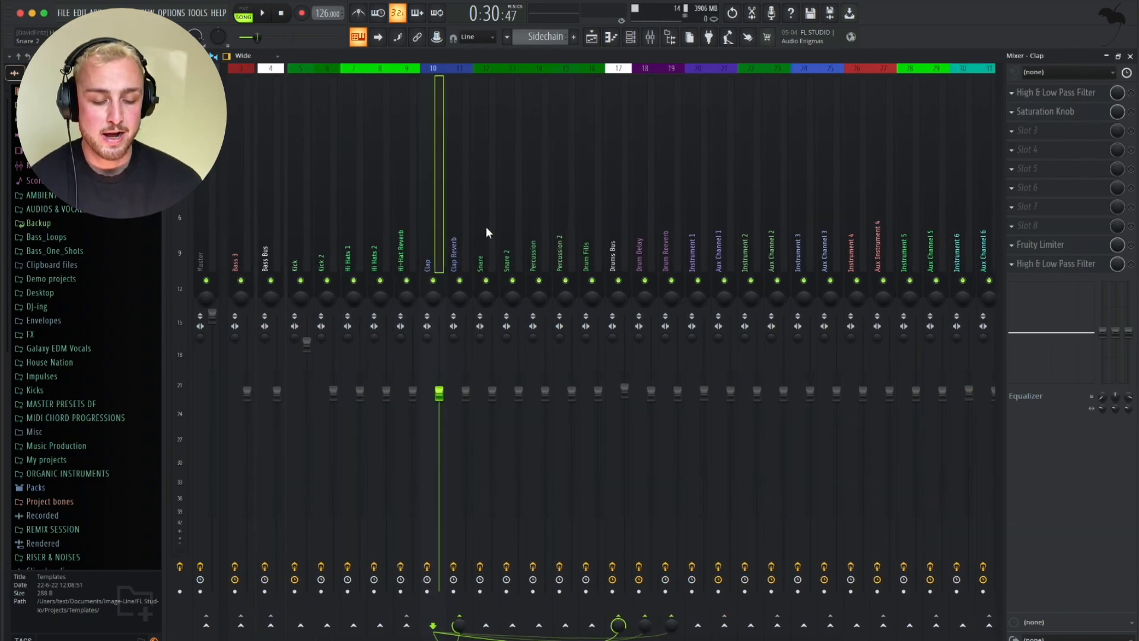
{"action": "left_click", "coordinate": [456, 216]}
{"action": "left_click", "coordinate": [487, 226]}
{"action": "scroll", "coordinate": [487, 226], "scroll_direction": "right", "scroll_amount": 2}
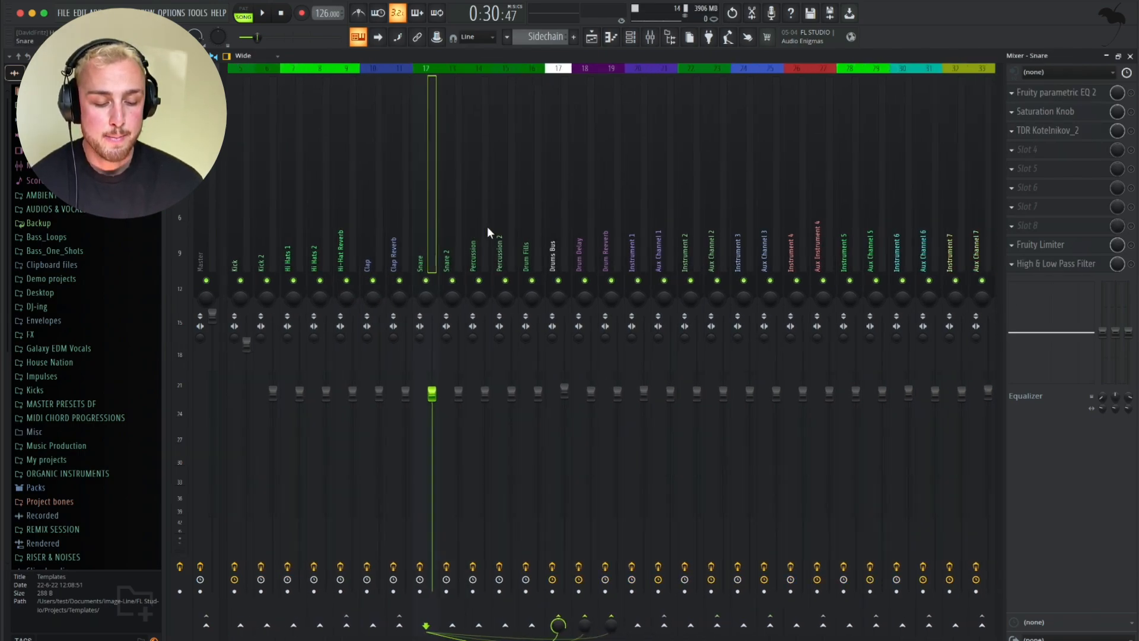
{"action": "left_click", "coordinate": [616, 238]}
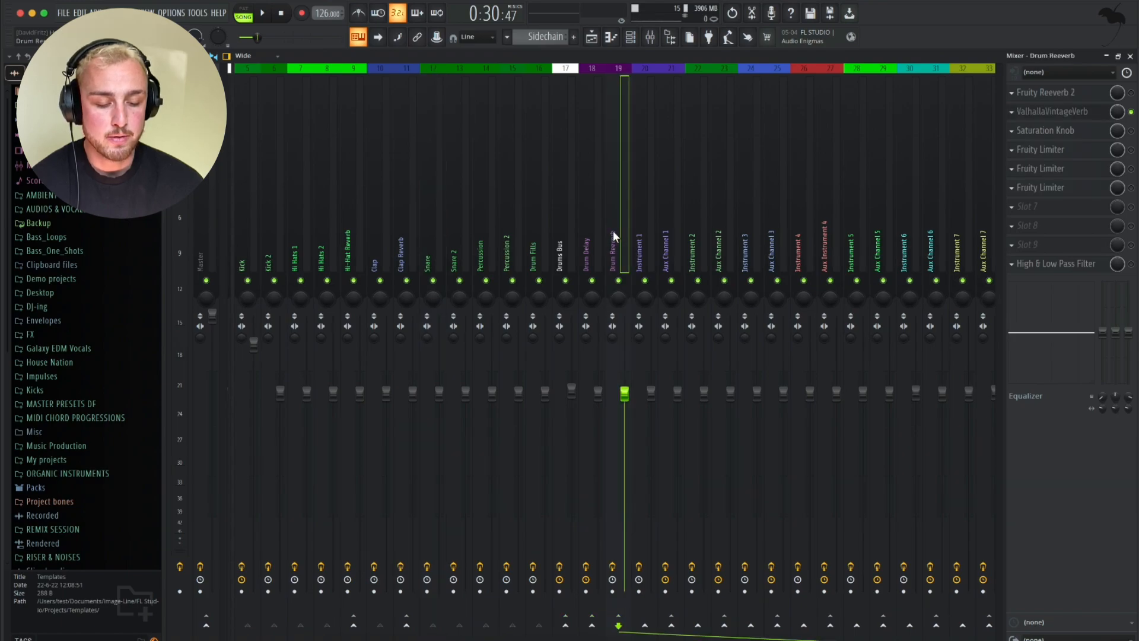
{"action": "scroll", "coordinate": [607, 237], "scroll_direction": "left", "scroll_amount": 1}
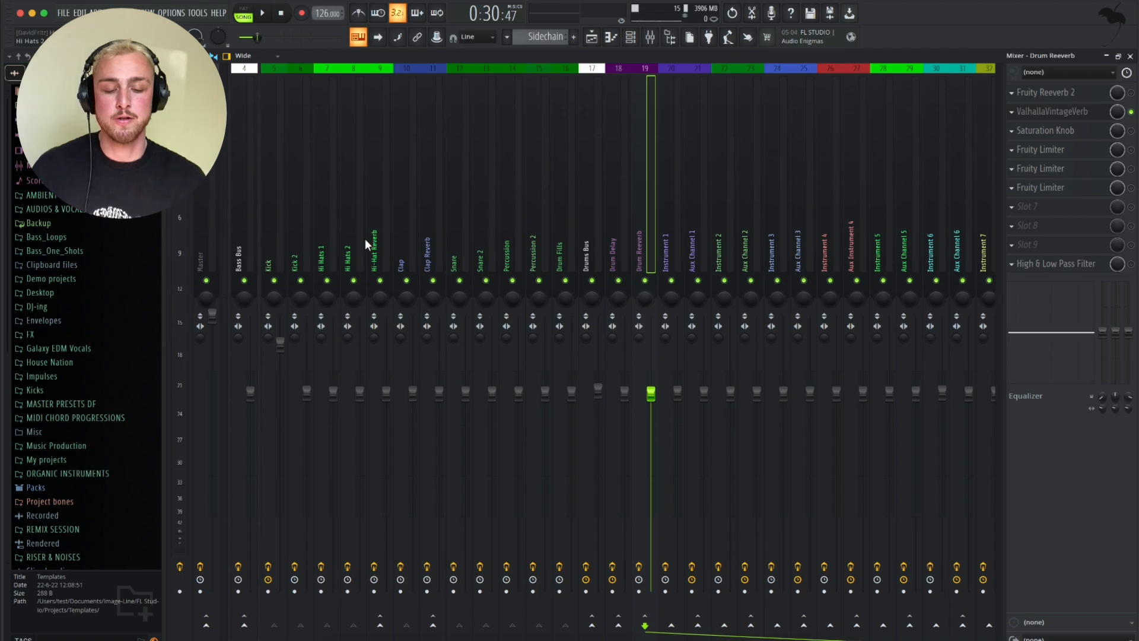
Try raising the Hi Hats 1 send to the drum reverb track and turn it back down.
{"action": "left_click", "coordinate": [329, 251]}
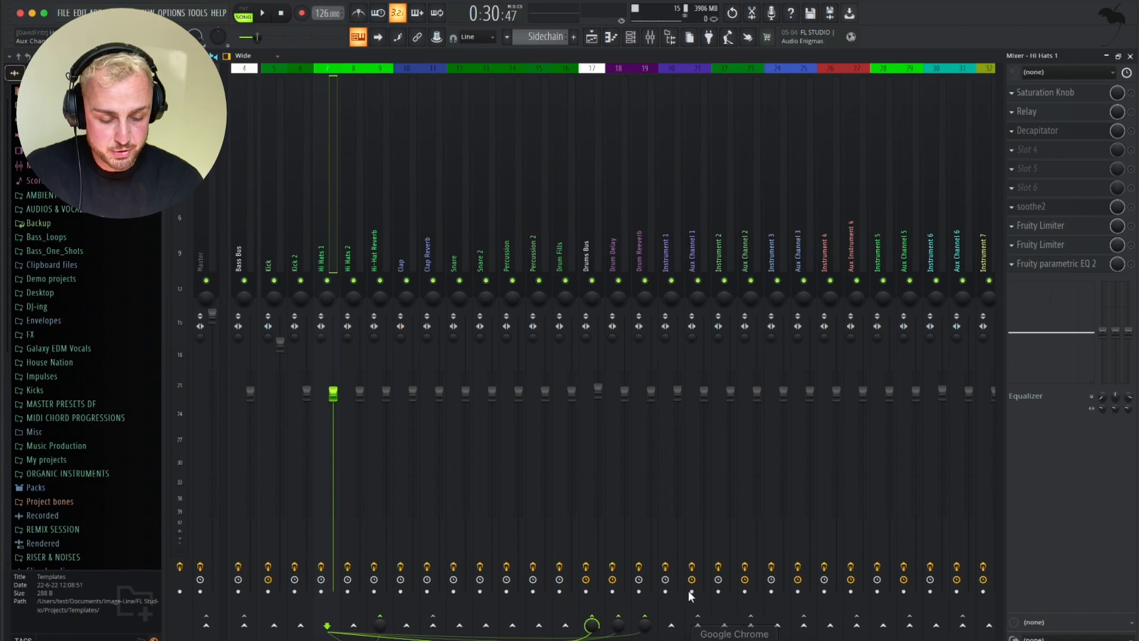
{"action": "left_click", "coordinate": [644, 624]}
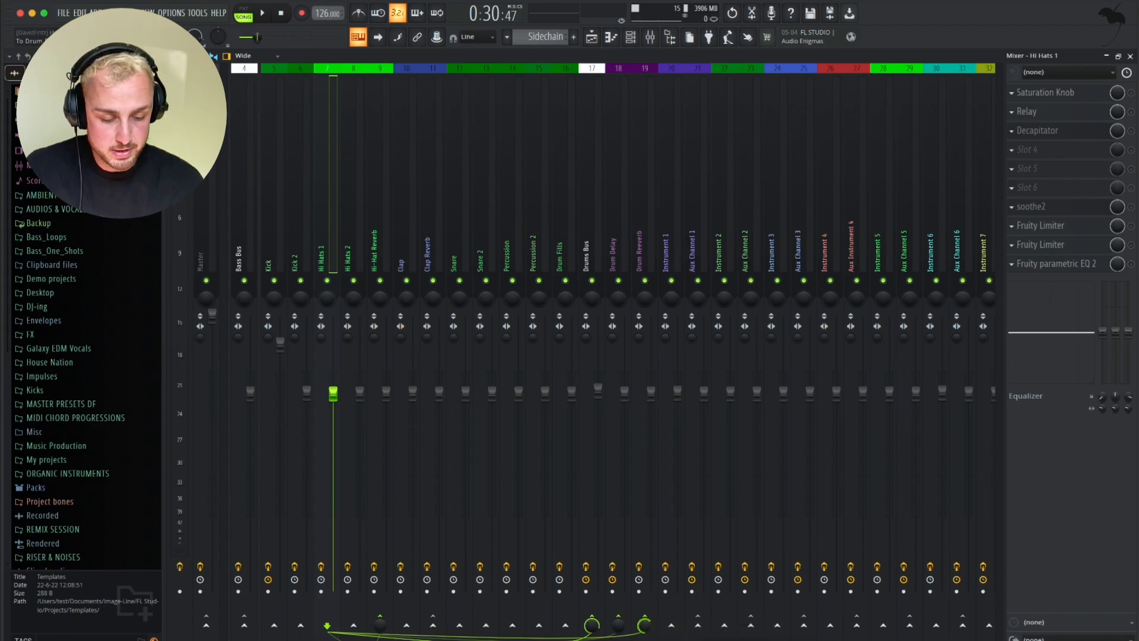
{"action": "left_click", "coordinate": [644, 624]}
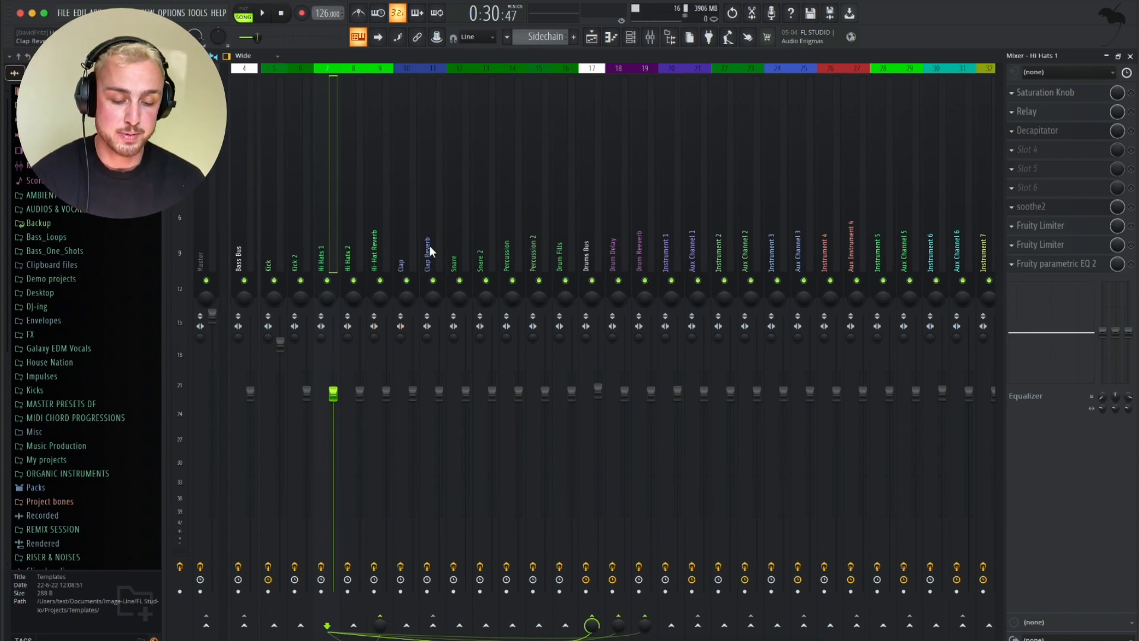
Go through the snare, percussion and drum fills tracks and select the Drums Bus.
{"action": "left_click", "coordinate": [461, 236]}
{"action": "key", "text": "Right"}
{"action": "key", "text": "Right"}
{"action": "key", "text": "Right"}
{"action": "key", "text": "Right"}
{"action": "key", "text": "Right"}
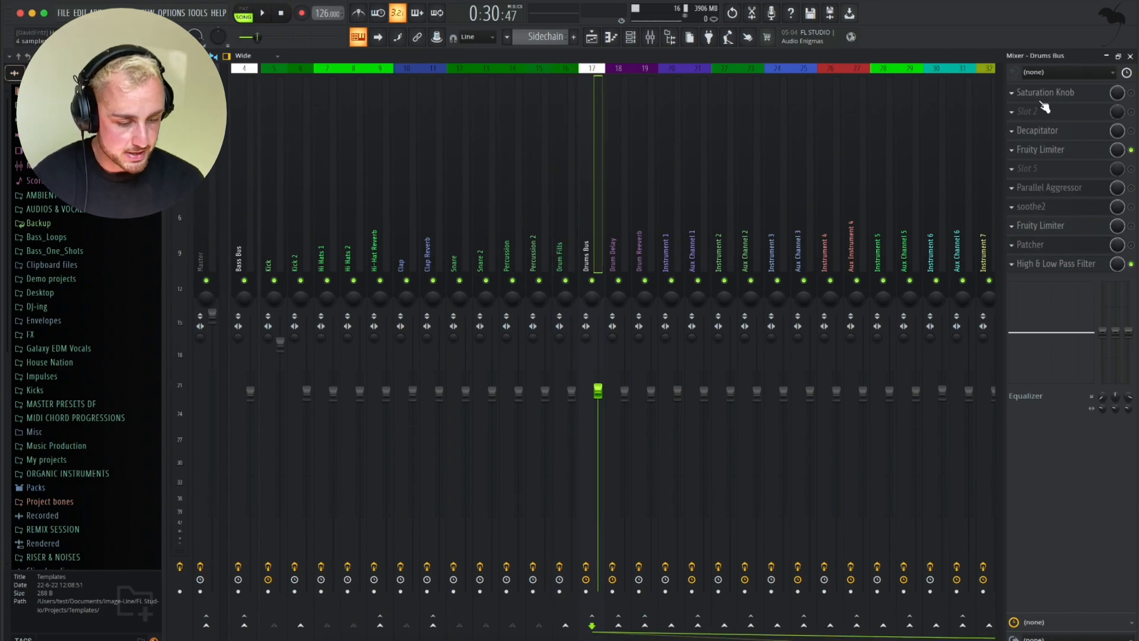
Switch the first Fruity Limiter on the Drums Bus to compressor mode and check its available sidechain sources.
{"action": "left_click", "coordinate": [1053, 149]}
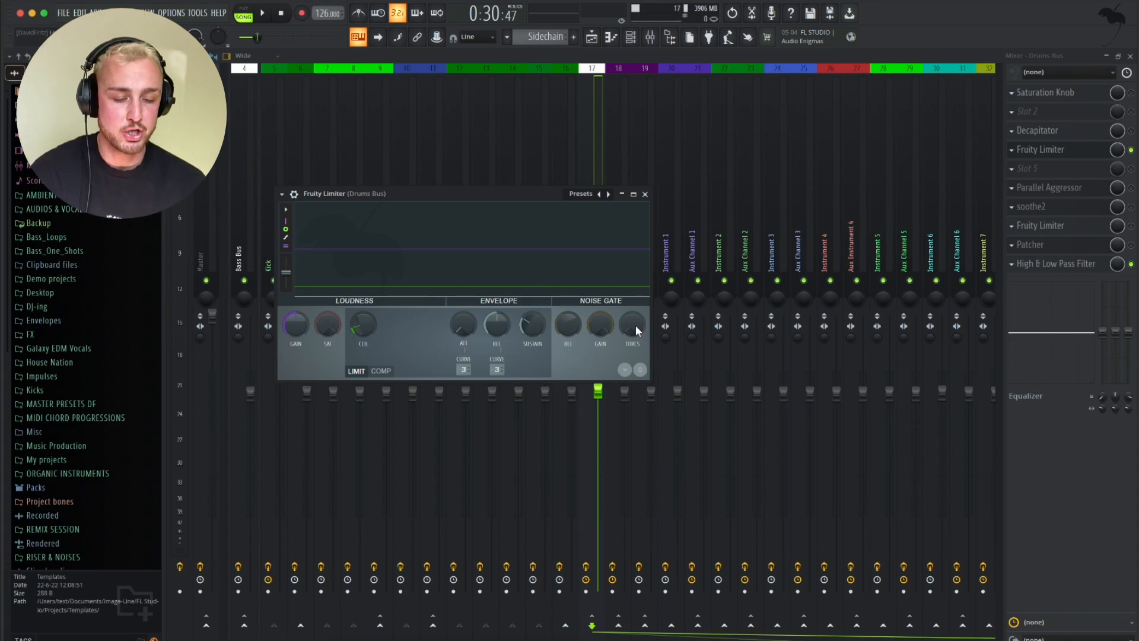
{"action": "right_click", "coordinate": [495, 373]}
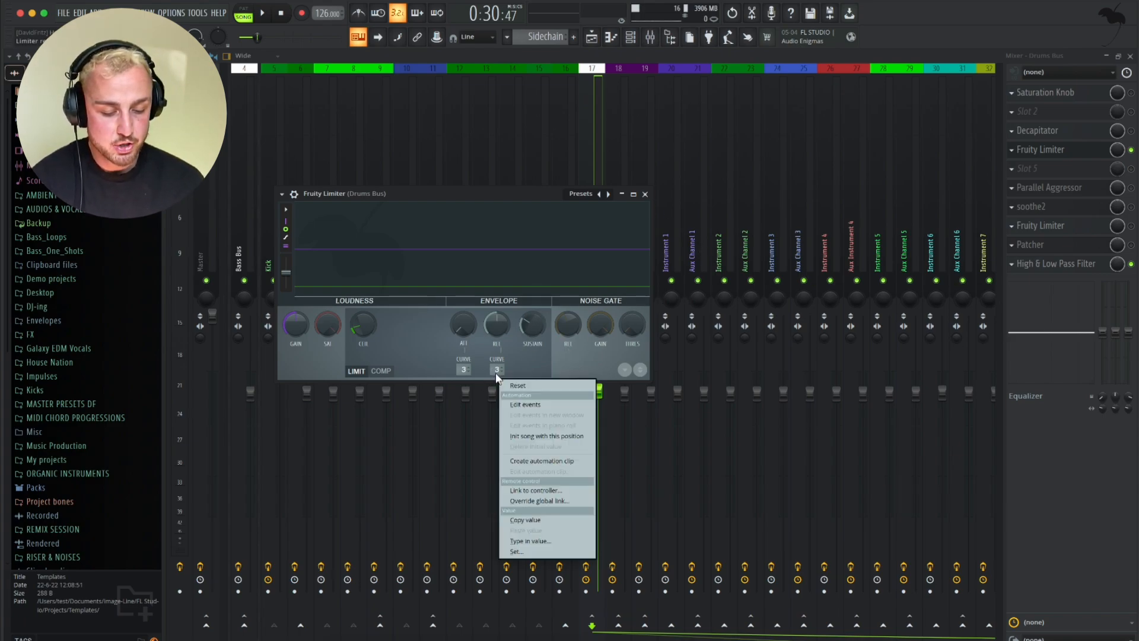
{"action": "left_click", "coordinate": [483, 361]}
{"action": "left_click", "coordinate": [381, 370]}
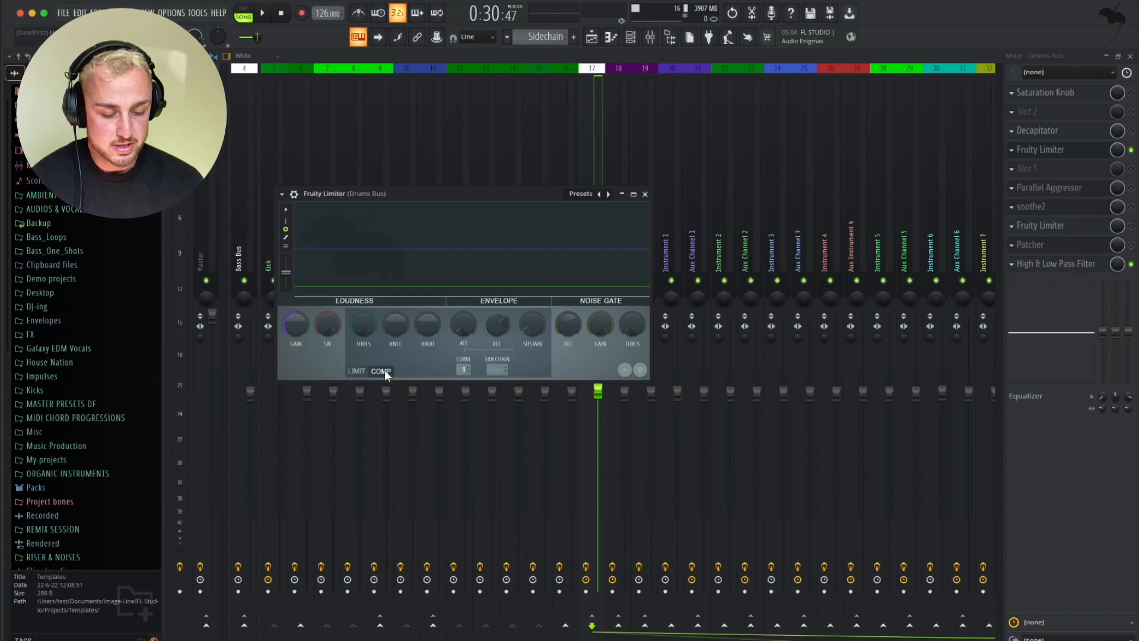
{"action": "left_click", "coordinate": [495, 369]}
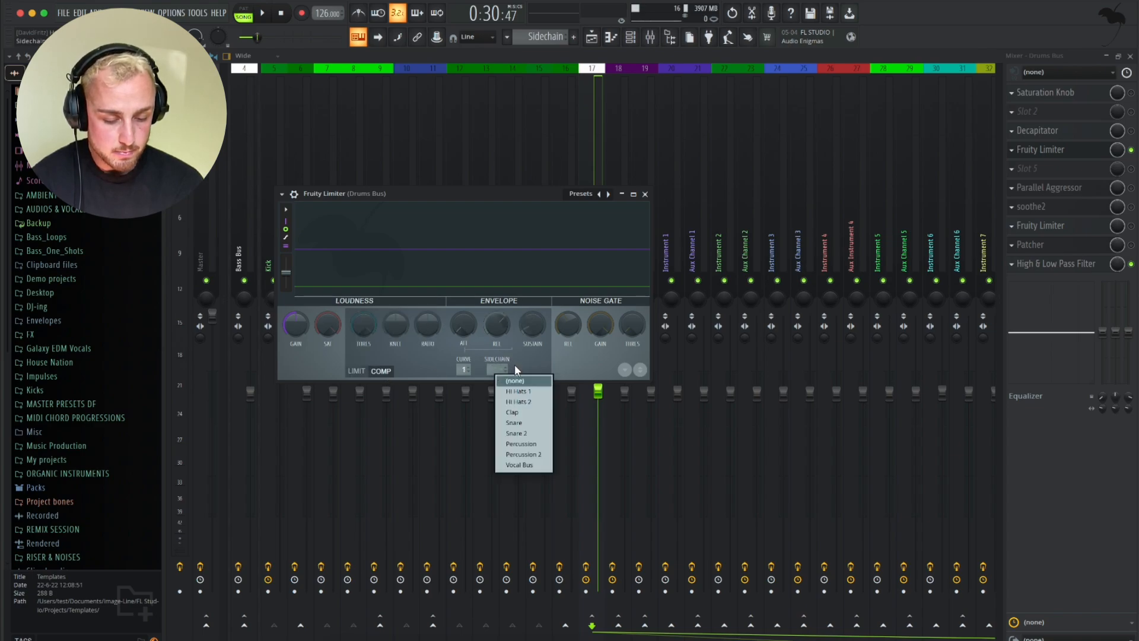
{"action": "left_click", "coordinate": [550, 351]}
{"action": "left_click", "coordinate": [645, 194]}
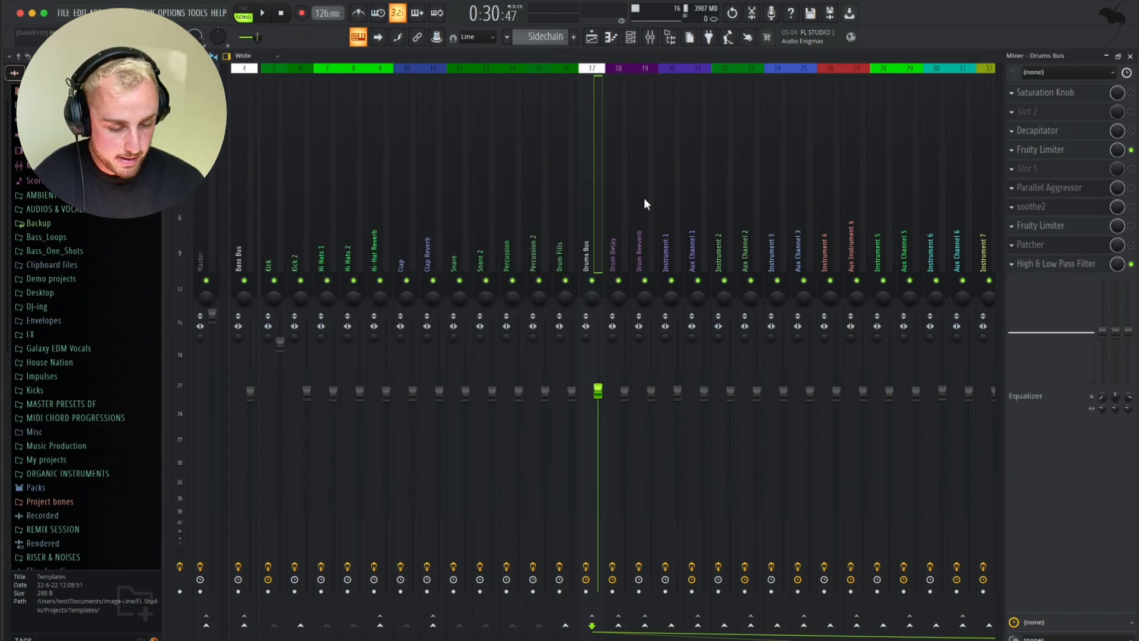
Turn down the gain in the first Fruity Limiter on the Drums Bus and disable that effect.
{"action": "left_click", "coordinate": [1047, 153]}
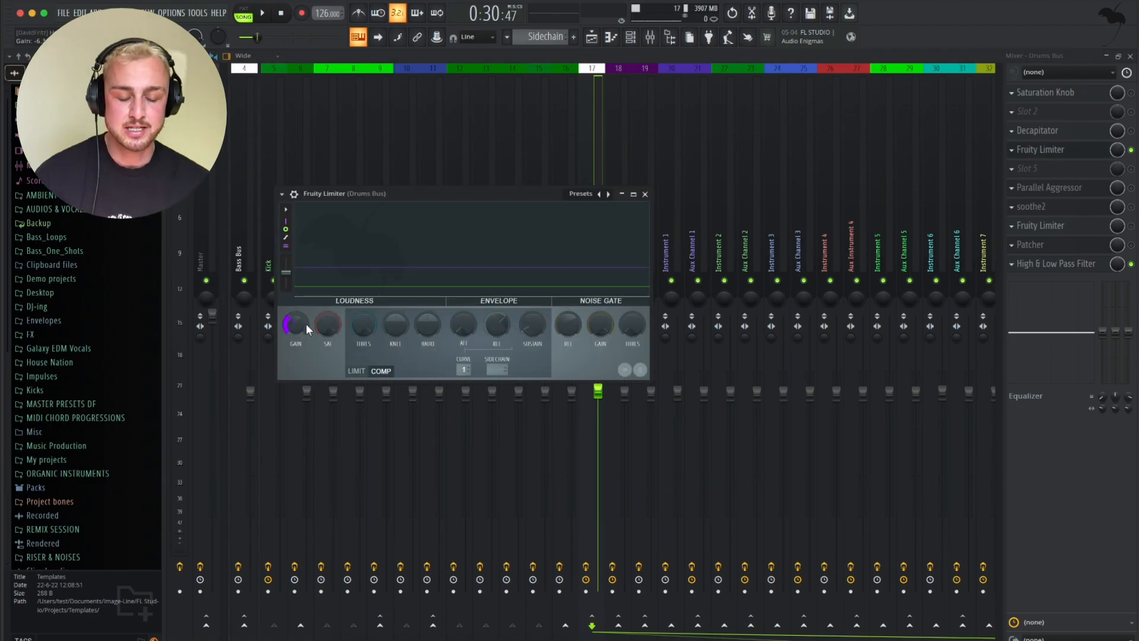
{"action": "left_click", "coordinate": [645, 194]}
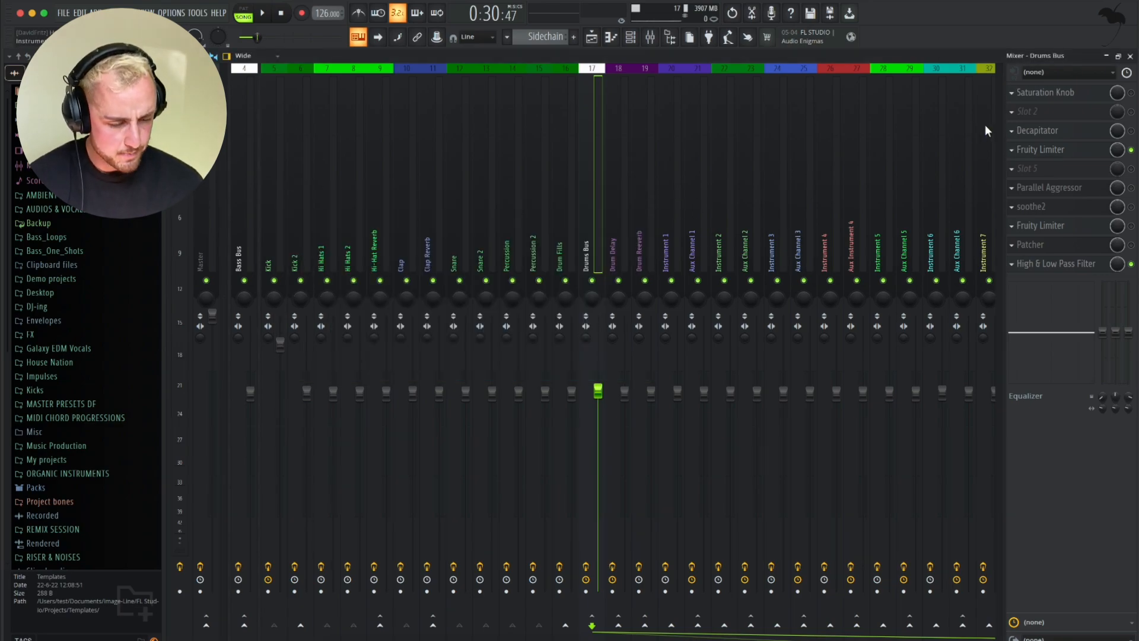
{"action": "left_click", "coordinate": [1130, 150]}
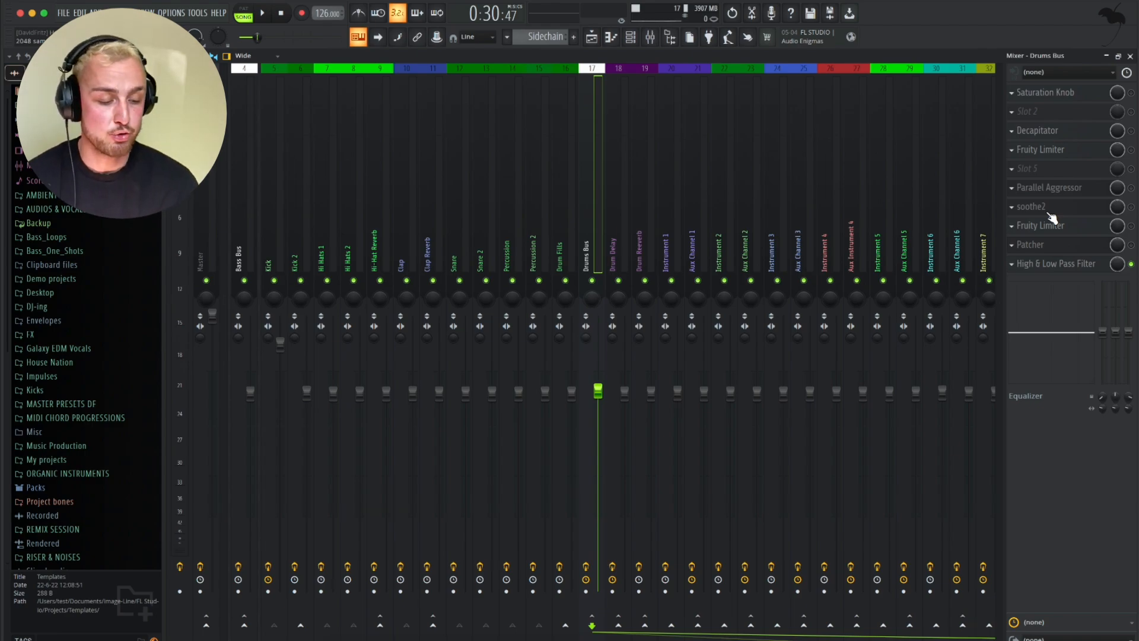
View the Drum Delay track and try sending the Snare track to it during playback.
{"action": "left_click", "coordinate": [623, 240]}
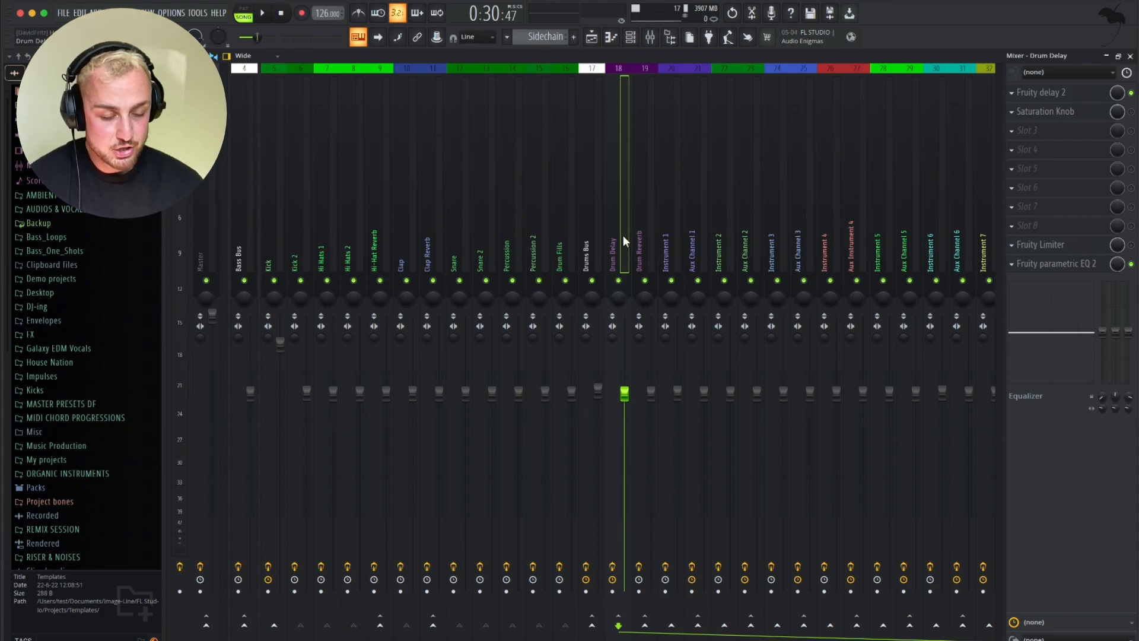
{"action": "left_click", "coordinate": [459, 234]}
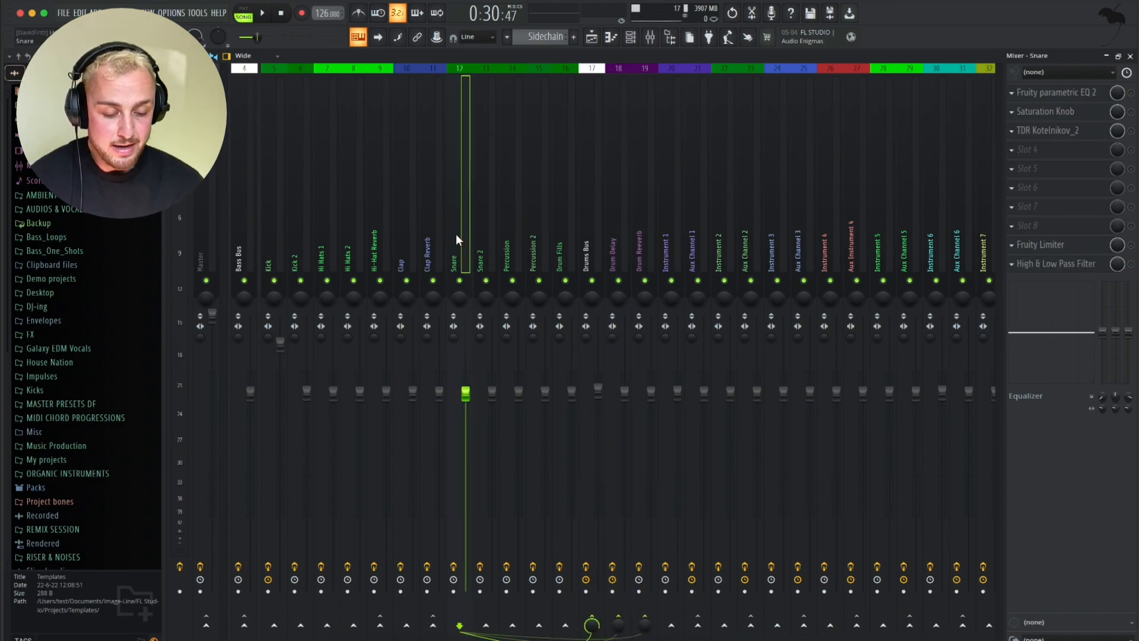
{"action": "left_click", "coordinate": [645, 625]}
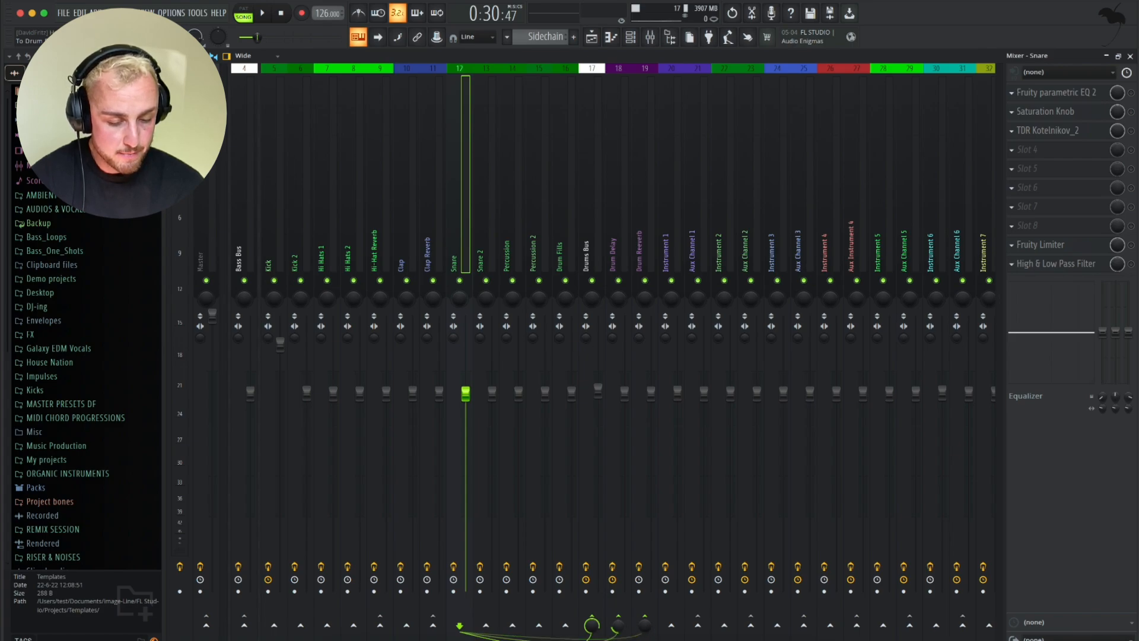
{"action": "key", "text": "space"}
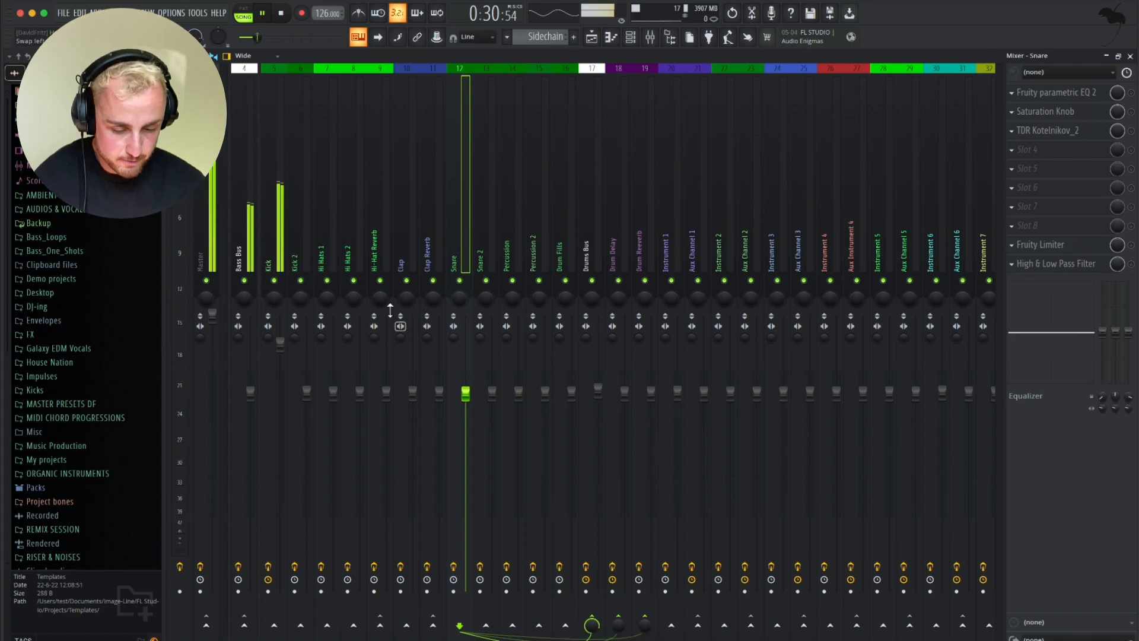
Audition Hi Hats 1 sent to the Drum Delay track, stop playback and turn the send back down.
{"action": "left_click", "coordinate": [316, 225]}
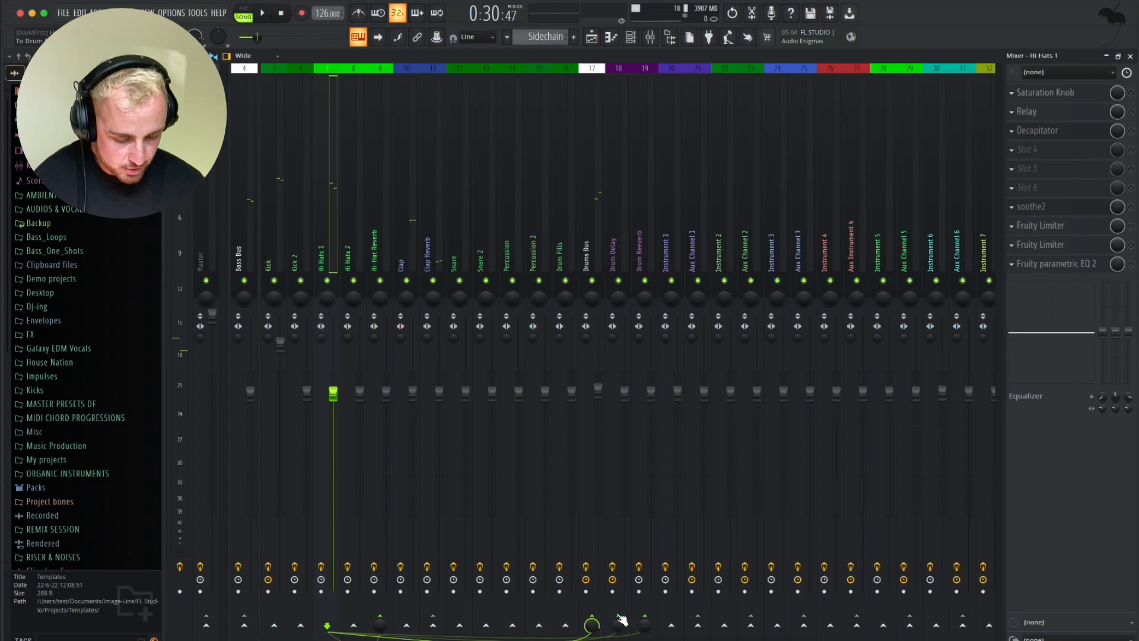
{"action": "key", "text": "space"}
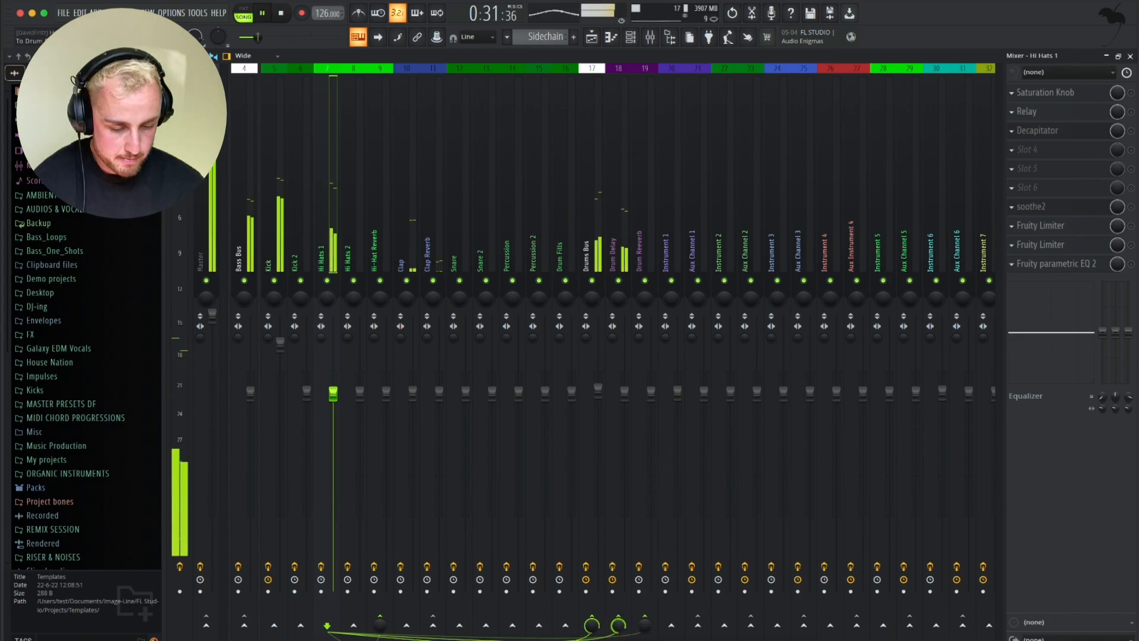
{"action": "key", "text": "space"}
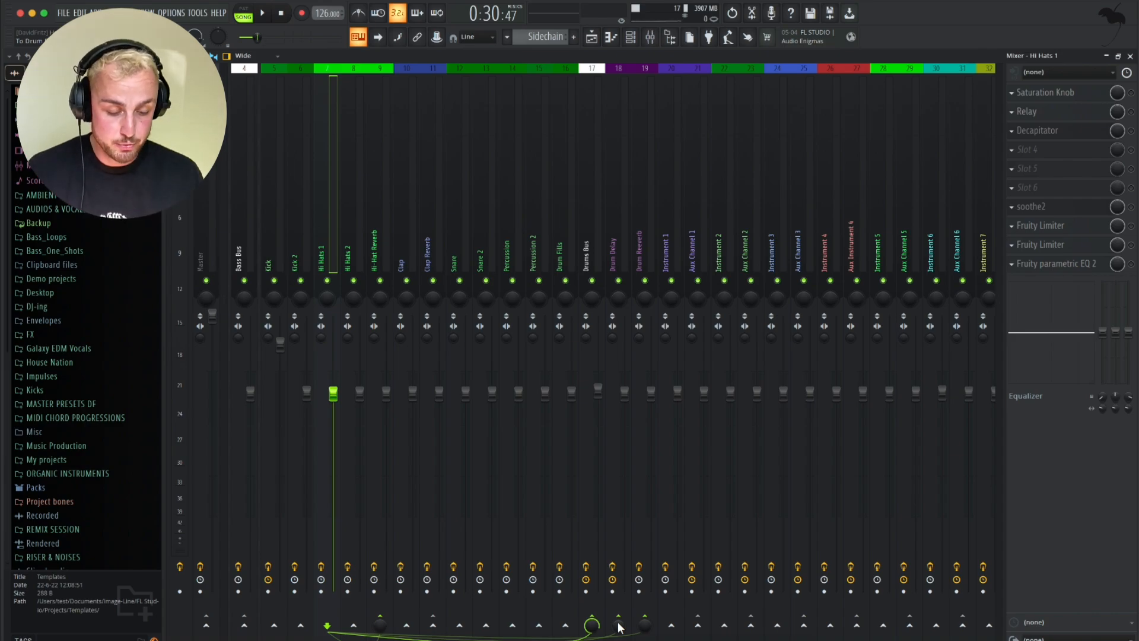
Select the Instrument 1 mixer track to view its effect chain.
{"action": "scroll", "coordinate": [712, 203], "scroll_direction": "down", "scroll_amount": 3}
{"action": "scroll", "coordinate": [700, 198], "scroll_direction": "down", "scroll_amount": 2}
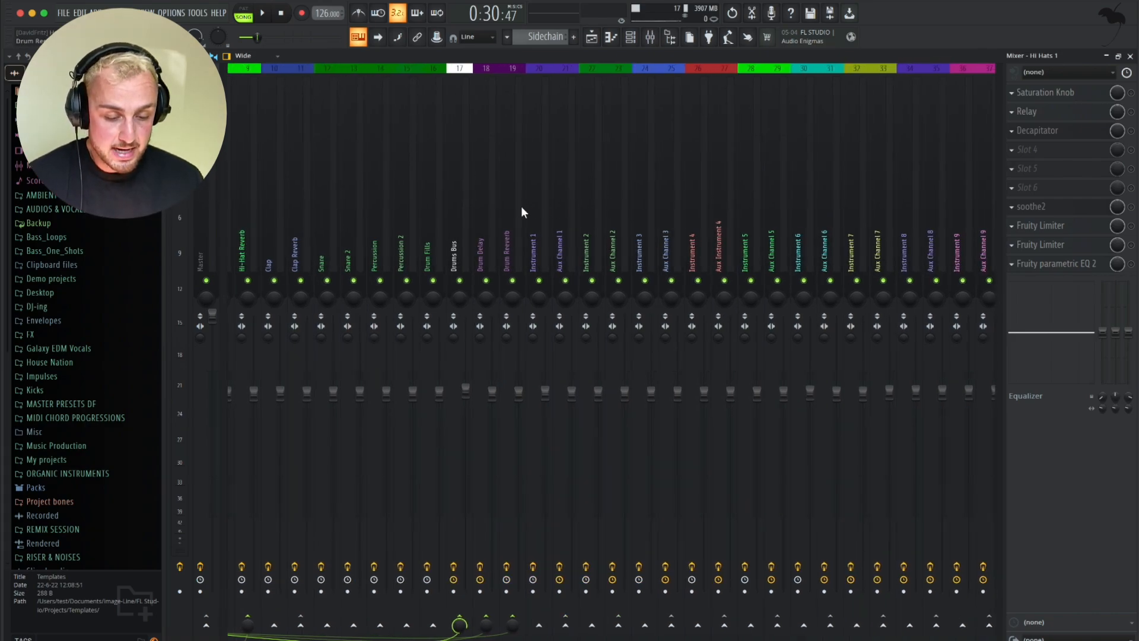
{"action": "scroll", "coordinate": [521, 212], "scroll_direction": "down", "scroll_amount": 4}
{"action": "left_click", "coordinate": [428, 213]}
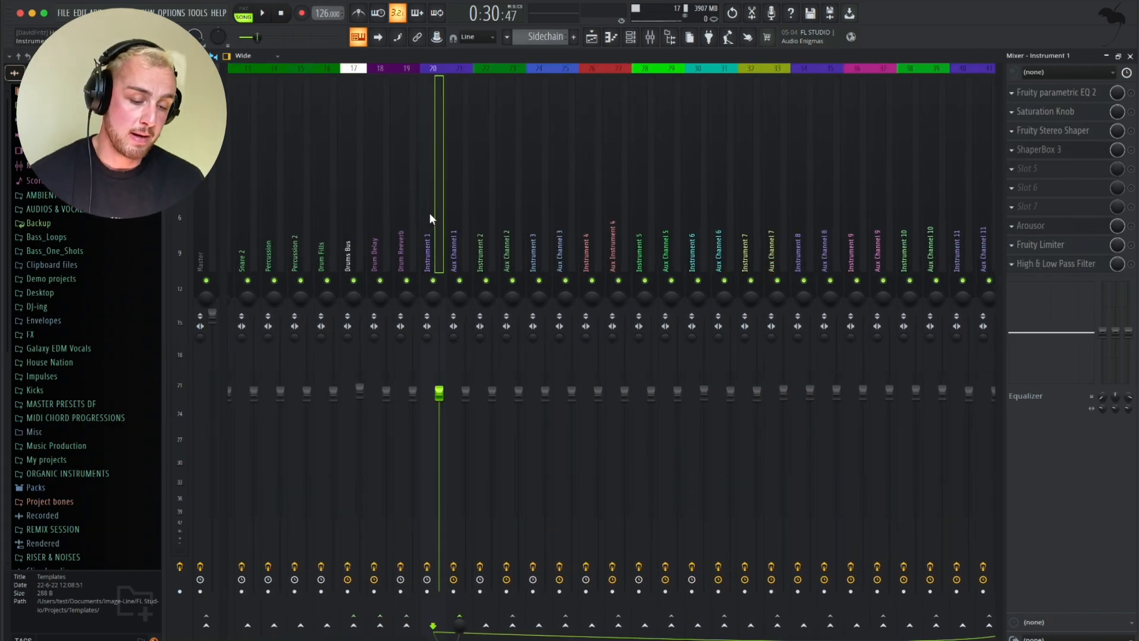
Look over the instrument mixer tracks, selecting Instrument 5 and moving on to the High Instrument Bus to view its effects.
{"action": "scroll", "coordinate": [430, 216], "scroll_direction": "down", "scroll_amount": 7}
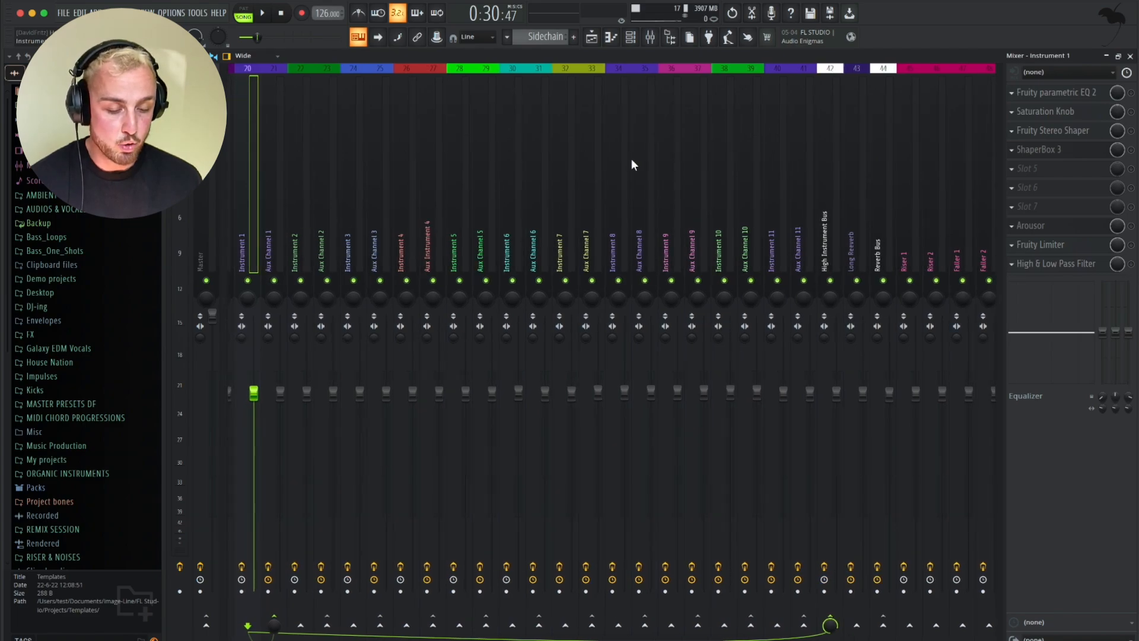
{"action": "scroll", "coordinate": [632, 160], "scroll_direction": "down", "scroll_amount": 6}
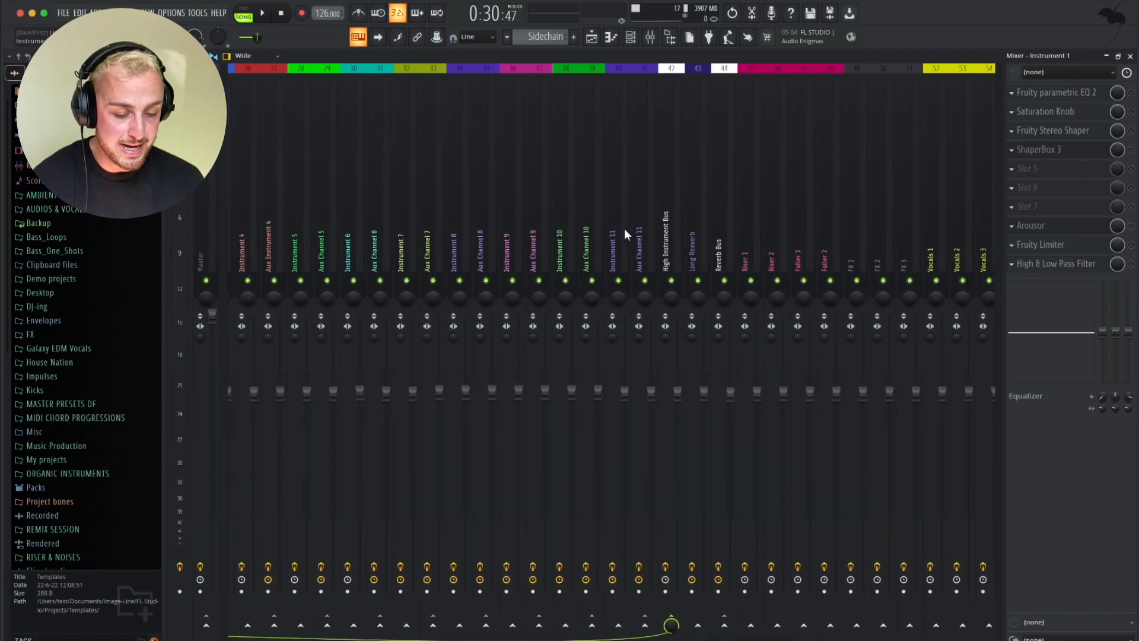
{"action": "scroll", "coordinate": [561, 232], "scroll_direction": "up", "scroll_amount": 3}
{"action": "left_click", "coordinate": [375, 230]}
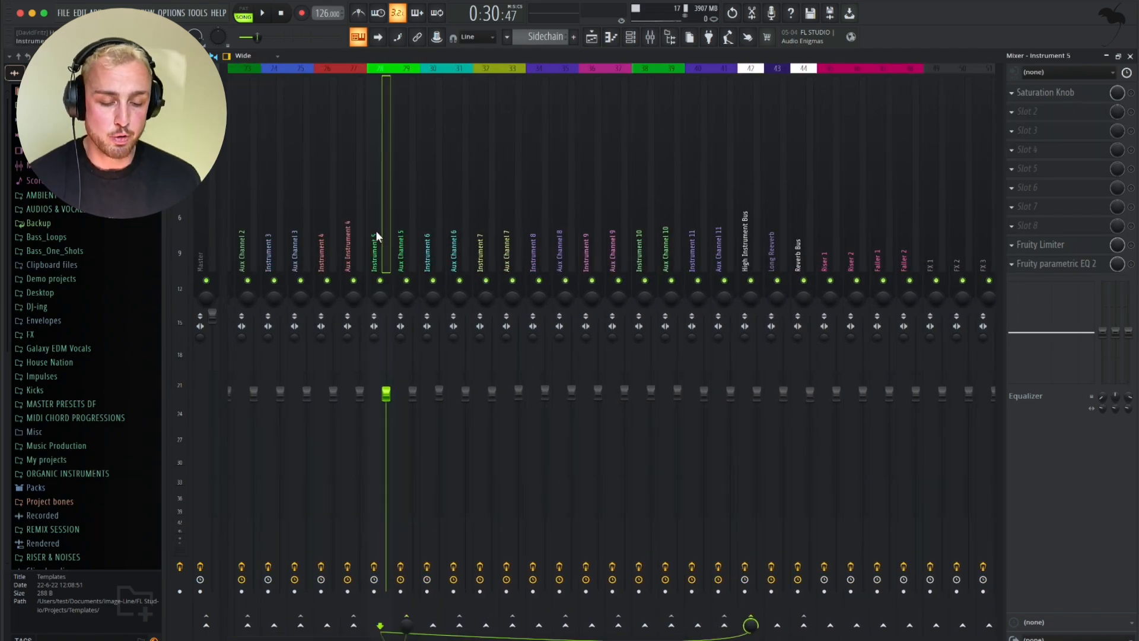
{"action": "key", "text": "Right"}
{"action": "key", "text": "Right"}
{"action": "key", "text": "Left"}
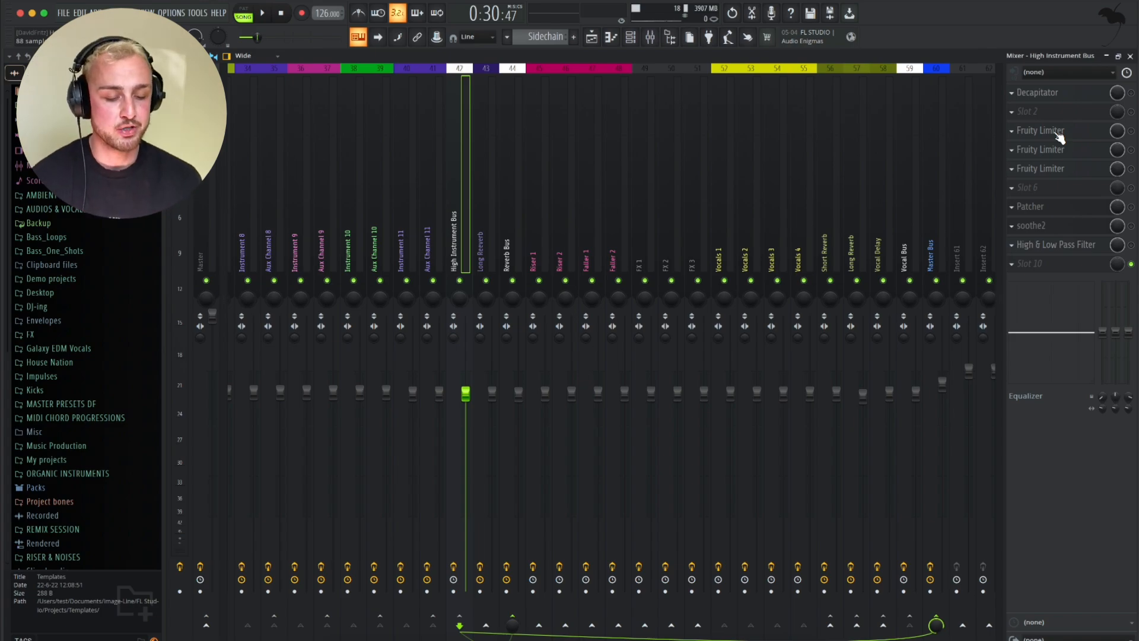
Check the Kick track's effect chain and return to the High Instrument Bus chain.
{"action": "scroll", "coordinate": [725, 238], "scroll_direction": "up", "scroll_amount": 10}
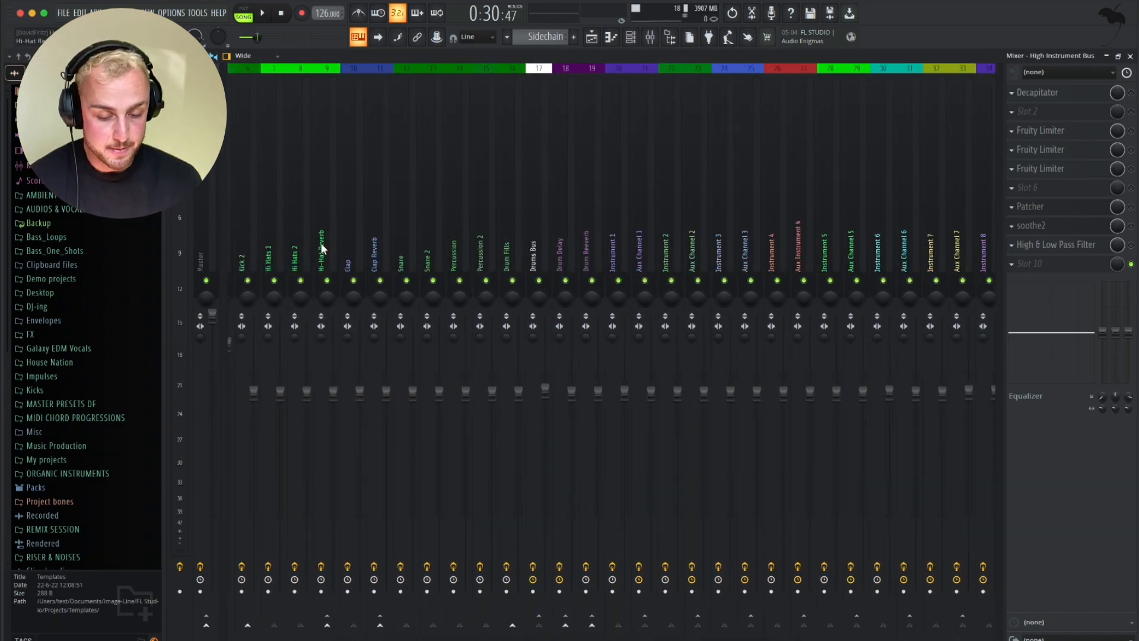
{"action": "scroll", "coordinate": [358, 211], "scroll_direction": "down", "scroll_amount": 8}
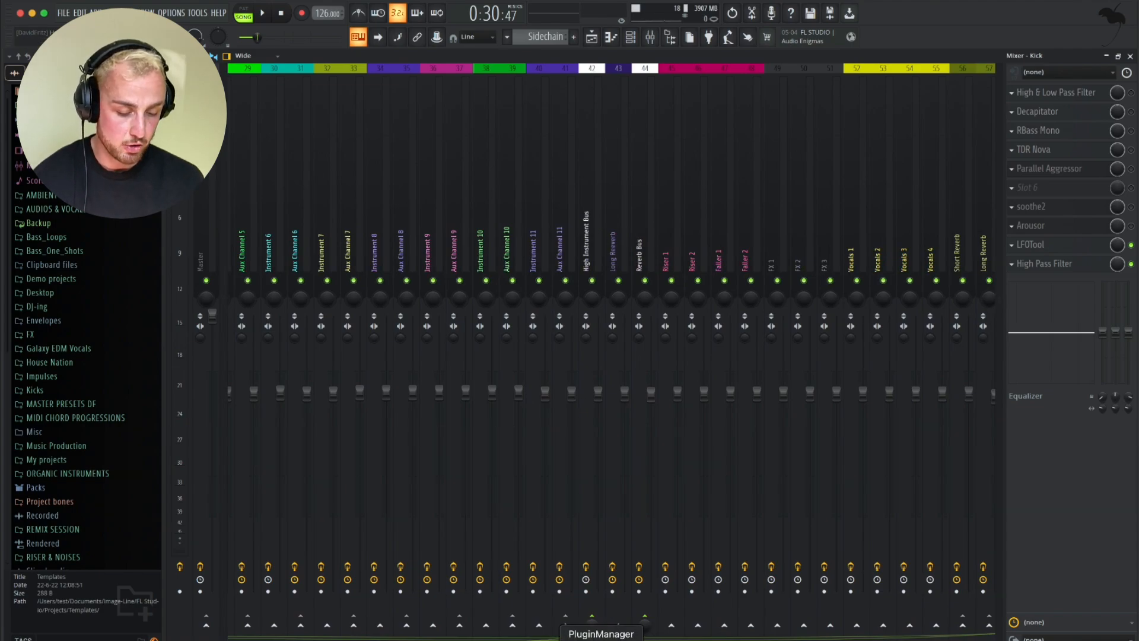
{"action": "left_click", "coordinate": [591, 180]}
{"action": "scroll", "coordinate": [592, 186], "scroll_direction": "down", "scroll_amount": 2}
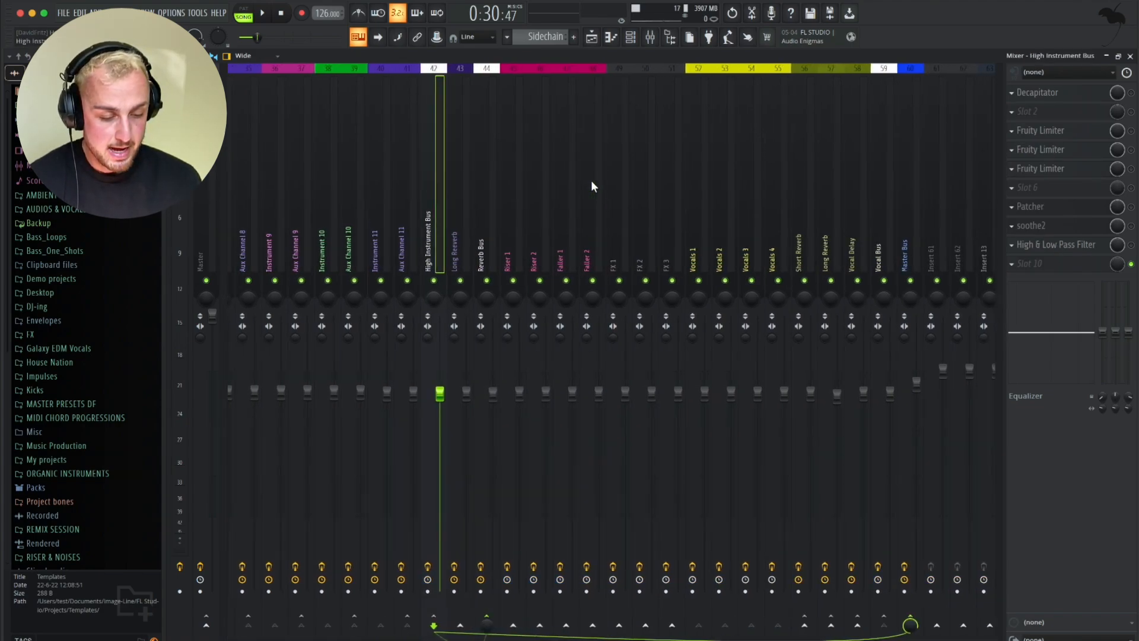
View the Vocal Bus effect chain, reselect the High Instrument Bus and look over the riser, faller and vocal tracks.
{"action": "left_click", "coordinate": [876, 215]}
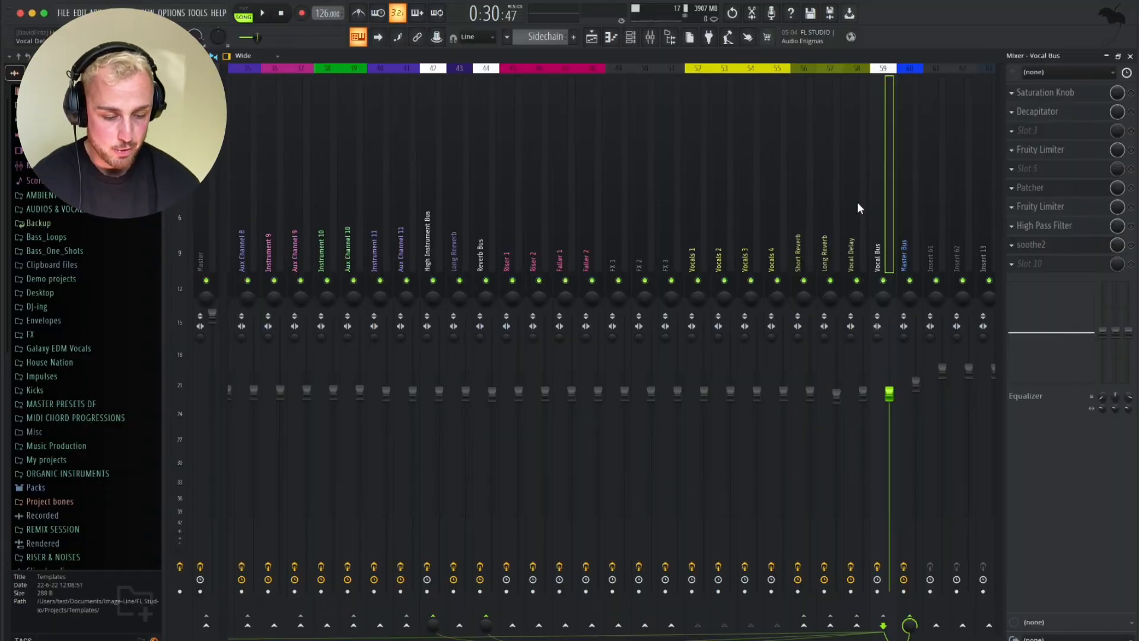
{"action": "scroll", "coordinate": [856, 201], "scroll_direction": "left", "scroll_amount": 5}
{"action": "left_click", "coordinate": [612, 232]}
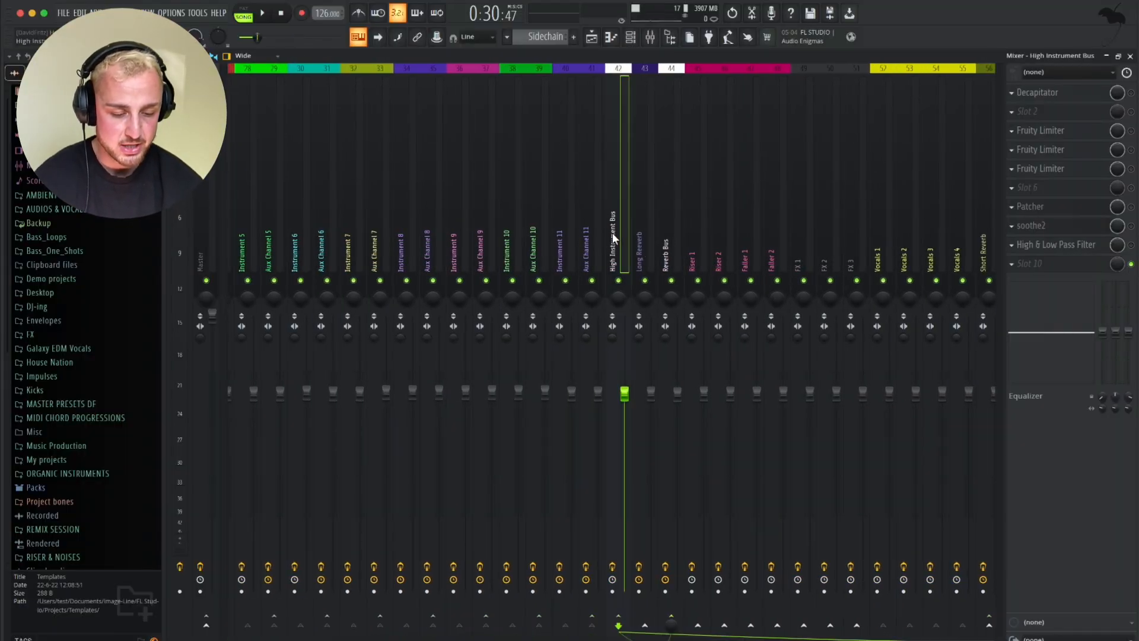
{"action": "scroll", "coordinate": [612, 232], "scroll_direction": "right", "scroll_amount": 10}
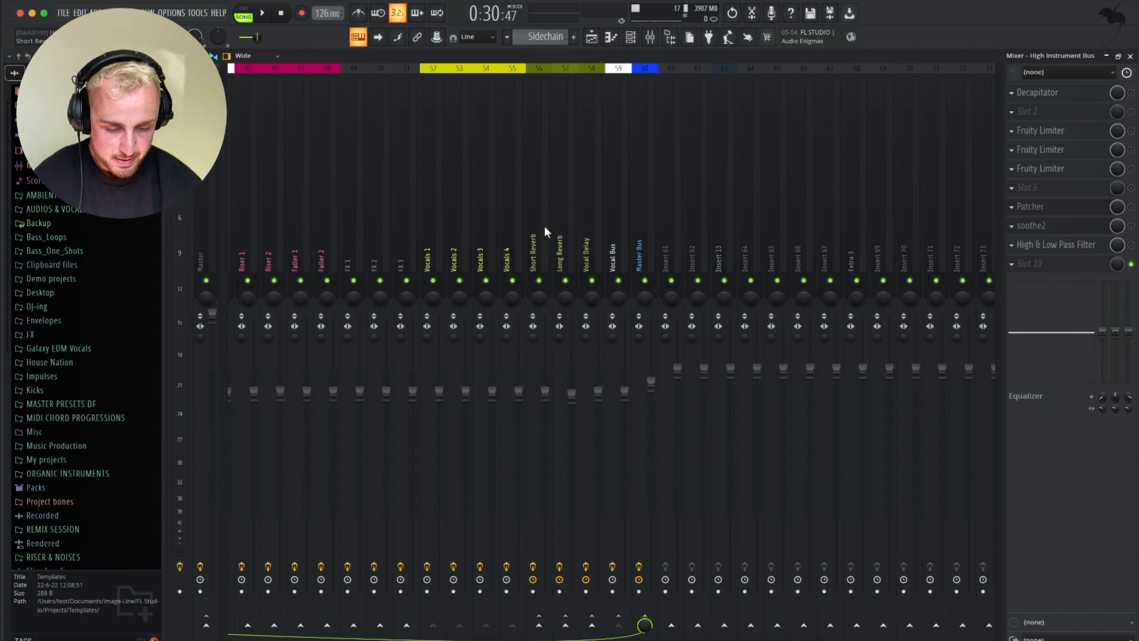
{"action": "scroll", "coordinate": [545, 230], "scroll_direction": "left", "scroll_amount": 9}
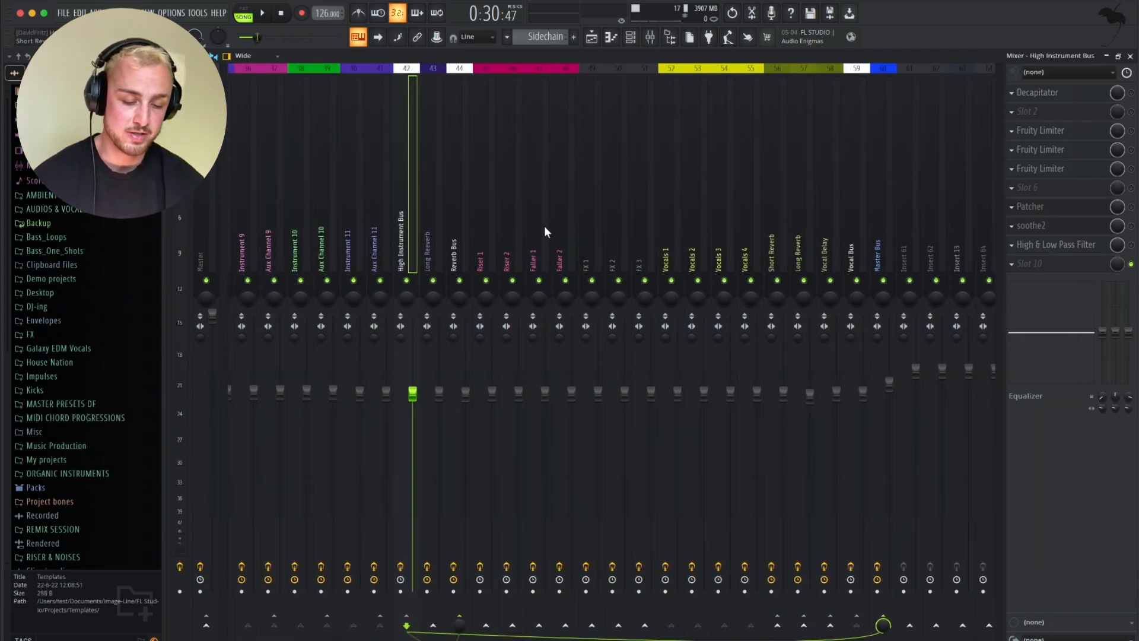
{"action": "scroll", "coordinate": [508, 177], "scroll_direction": "right", "scroll_amount": 4}
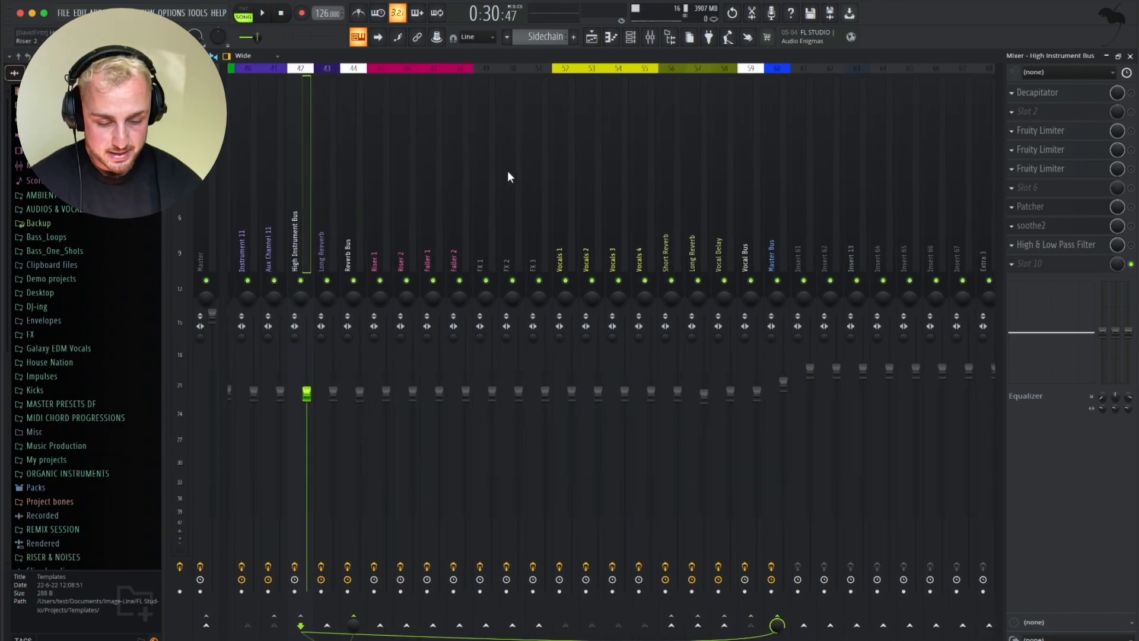
Step through the Vocals 1 to Vocals 4 tracks to view their effect chains and return to Vocals 1.
{"action": "left_click", "coordinate": [565, 212]}
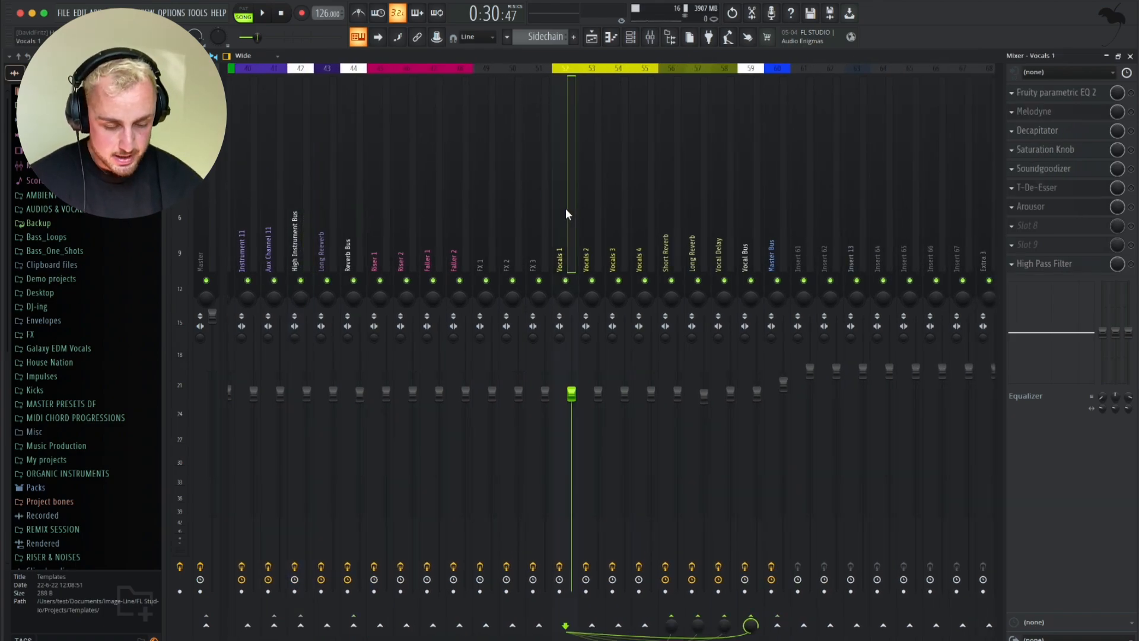
{"action": "key", "text": "Right"}
{"action": "key", "text": "Right"}
{"action": "key", "text": "Right"}
{"action": "key", "text": "Left"}
{"action": "key", "text": "Left"}
{"action": "key", "text": "Left"}
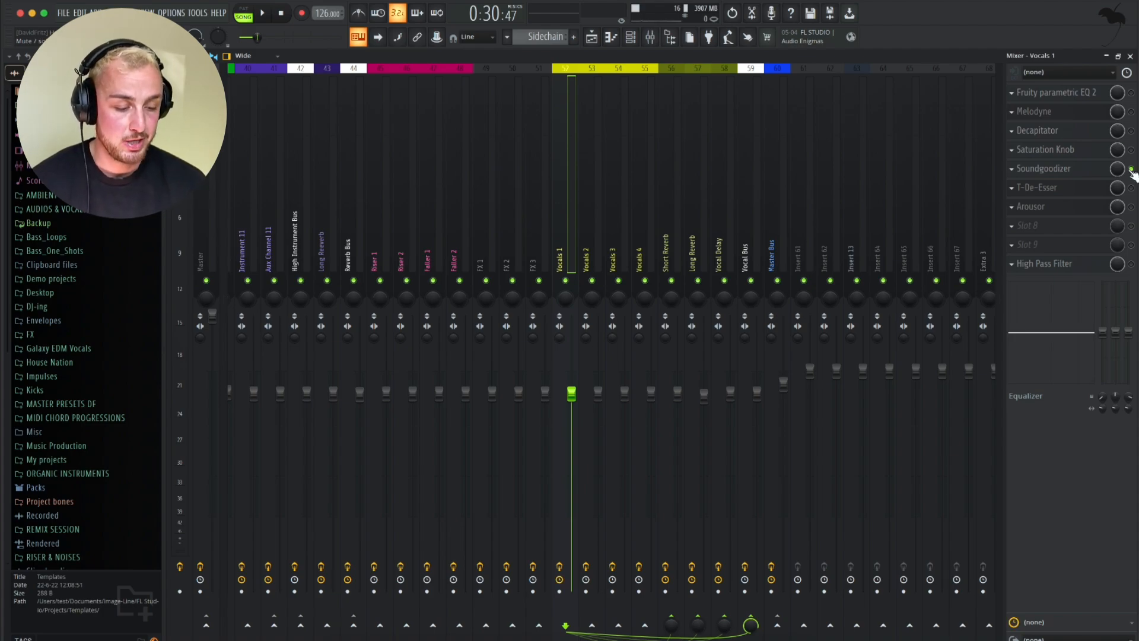
Switch the Soundgoodizer on Vocals 1 to mode C and lower its amount slightly.
{"action": "left_click", "coordinate": [1091, 172]}
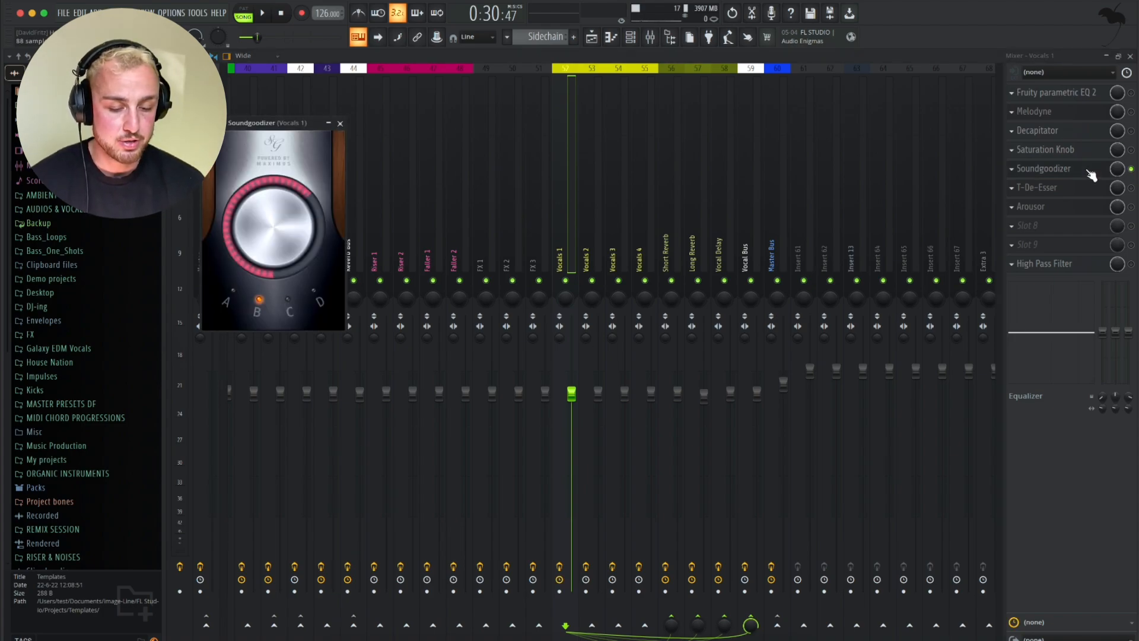
{"action": "left_click", "coordinate": [287, 302]}
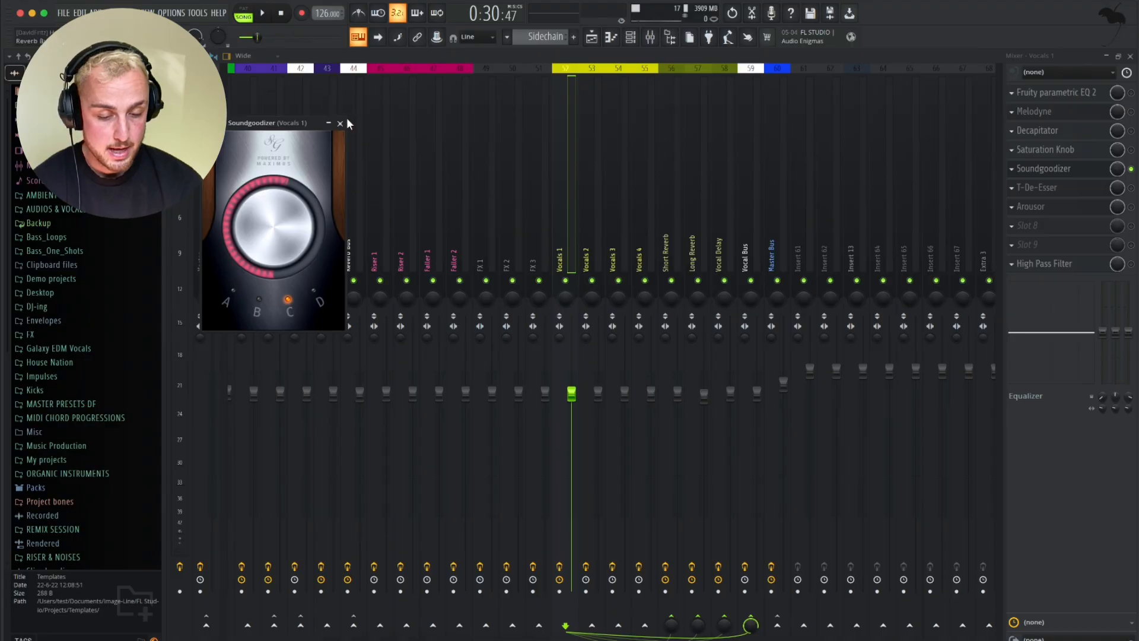
{"action": "left_click", "coordinate": [346, 118]}
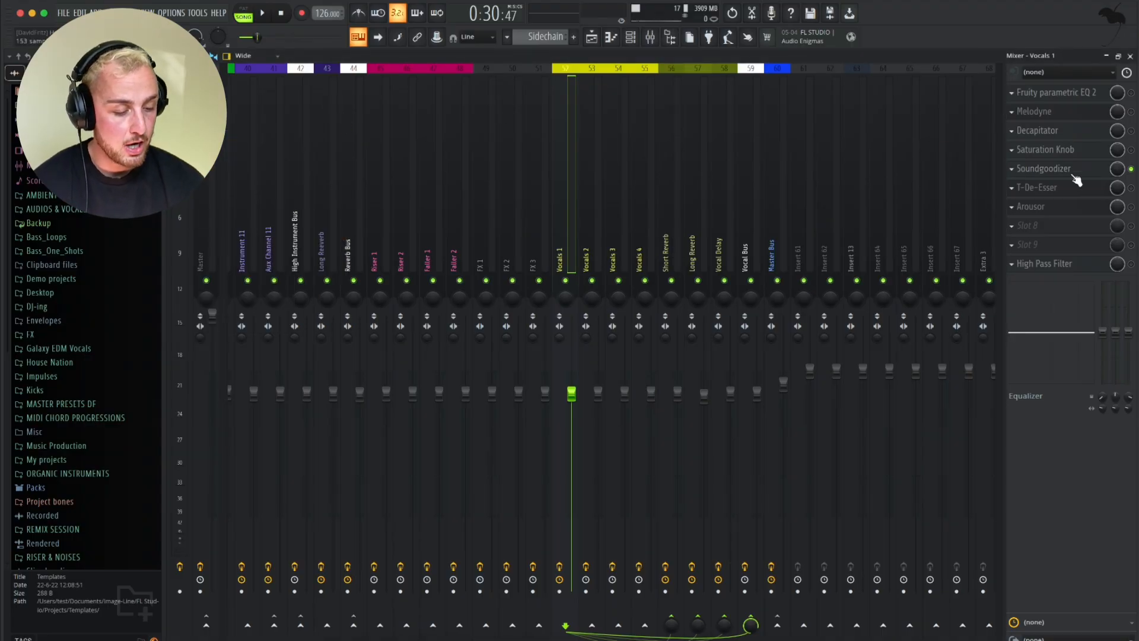
Replace Arousor on Vocals 1 with Fruity Limiter and switch the limiter to its COMP view.
{"action": "left_click", "coordinate": [1012, 207]}
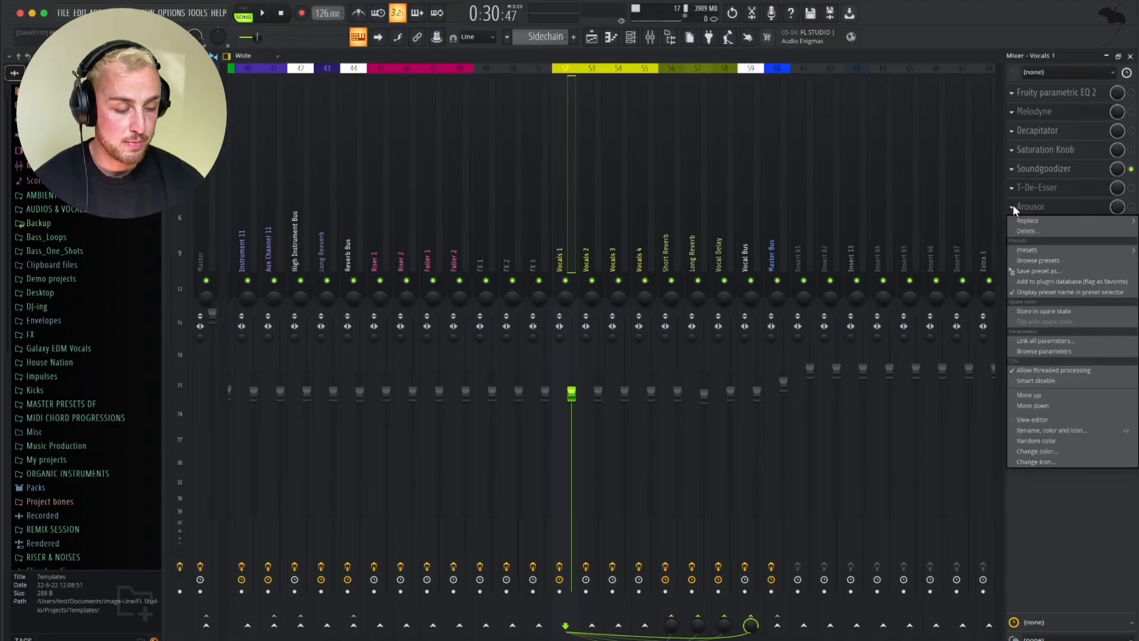
{"action": "mouse_move", "coordinate": [1029, 220]}
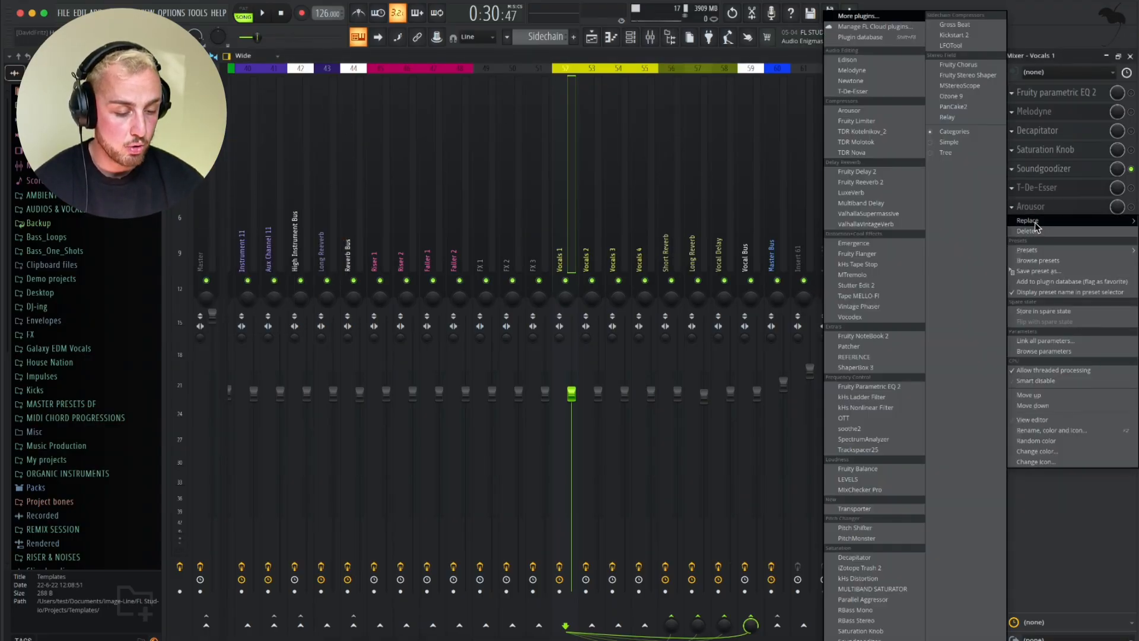
{"action": "left_click", "coordinate": [869, 121]}
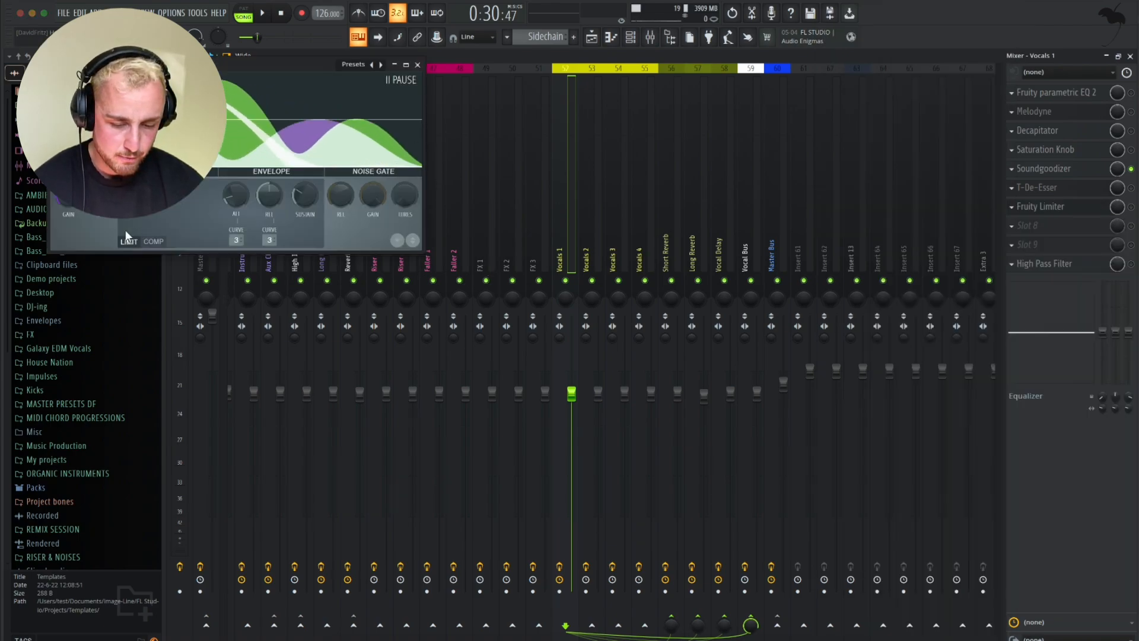
{"action": "left_click", "coordinate": [145, 241]}
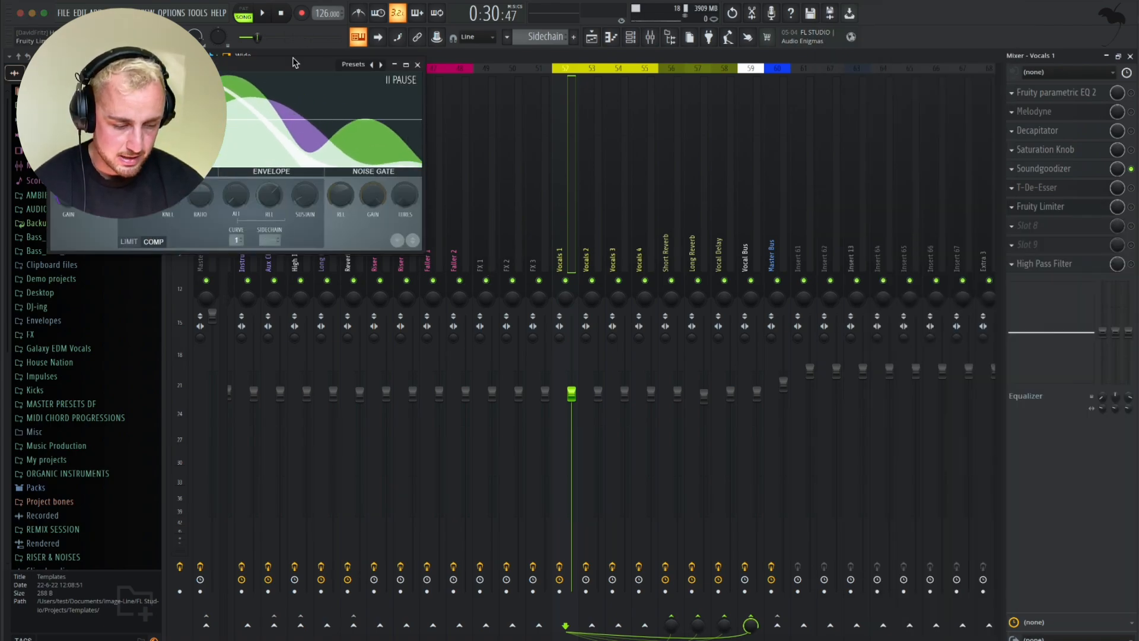
{"action": "left_click_drag", "start_coordinate": [296, 63], "coordinate": [365, 109]}
{"action": "left_click", "coordinate": [490, 111]}
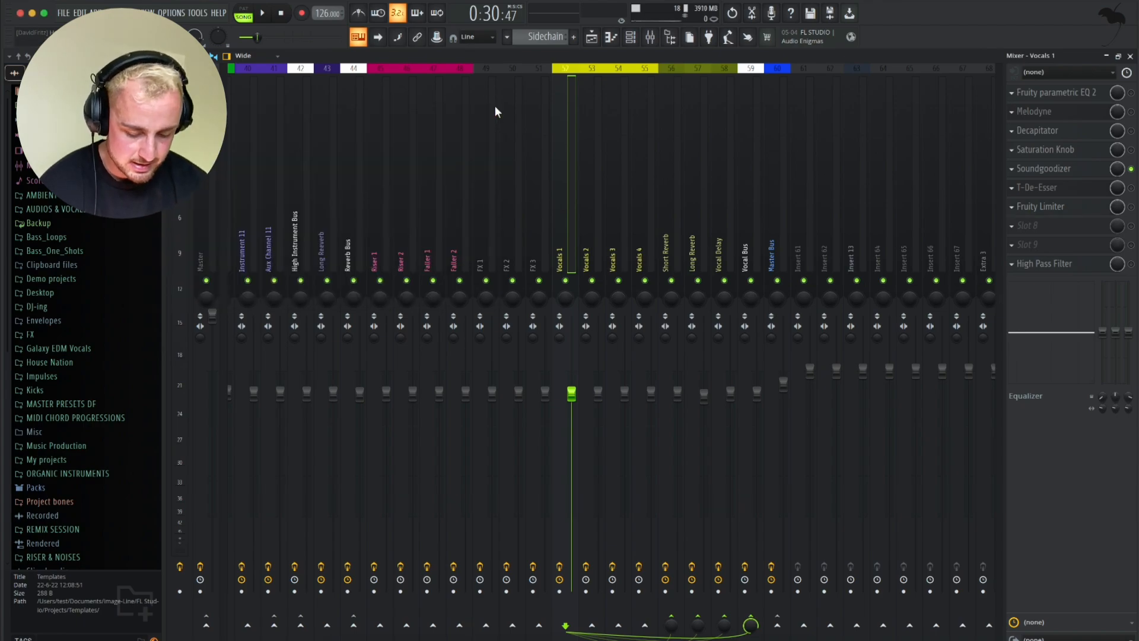
View the effect chains of Vocals 3, Short Reverb, Vocal Delay, Vocal Bus and Master Bus.
{"action": "left_click", "coordinate": [617, 191]}
{"action": "left_click", "coordinate": [676, 210]}
{"action": "left_click", "coordinate": [618, 215]}
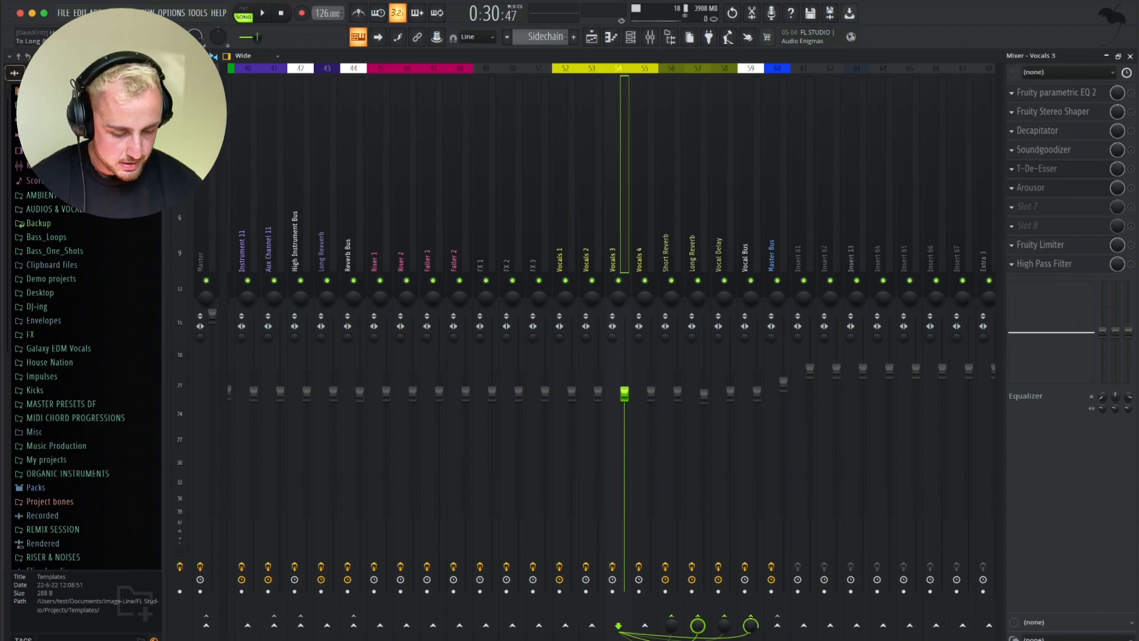
{"action": "left_click", "coordinate": [726, 210]}
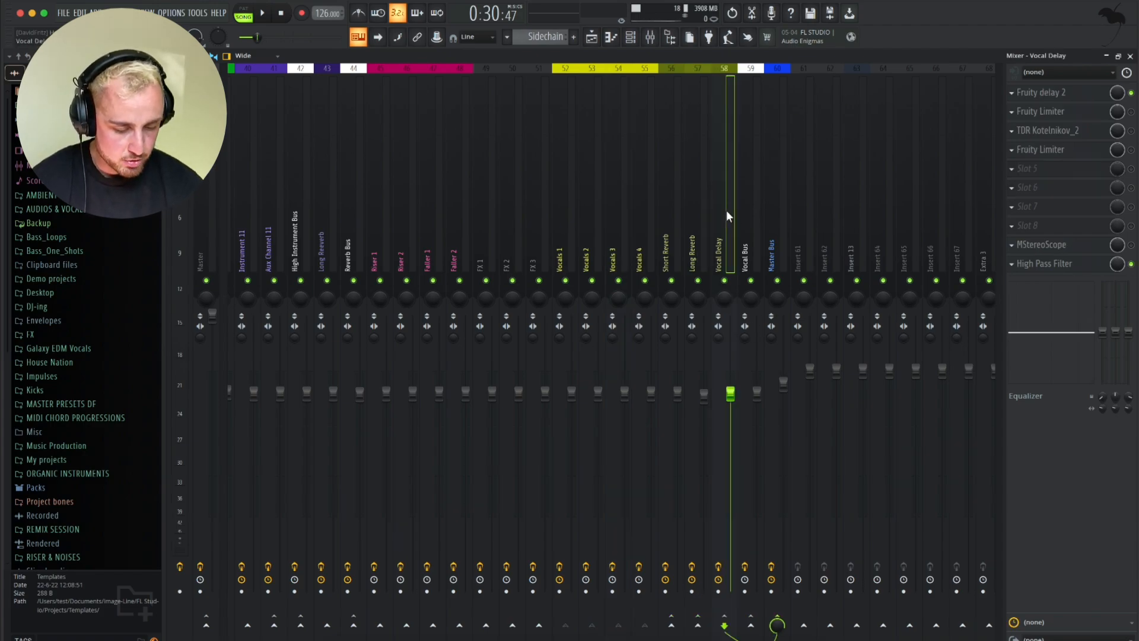
{"action": "left_click", "coordinate": [761, 205]}
{"action": "left_click", "coordinate": [782, 202]}
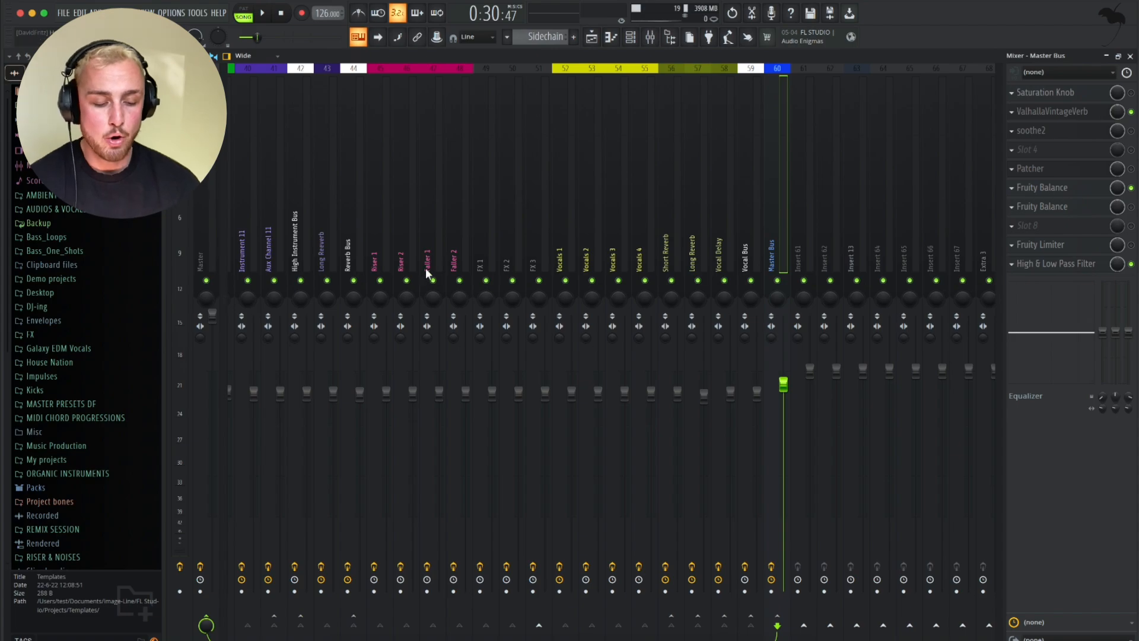
View the Master track's effects and audition the song with the Kick track selected to check its level.
{"action": "scroll", "coordinate": [272, 175], "scroll_direction": "left", "scroll_amount": 10}
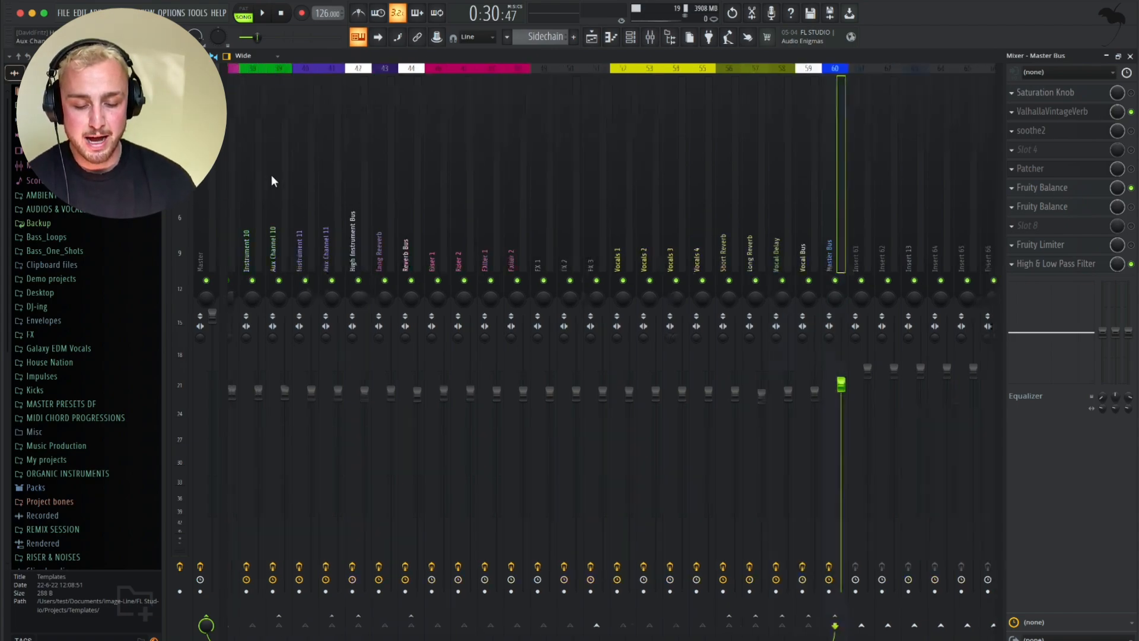
{"action": "left_click", "coordinate": [199, 205]}
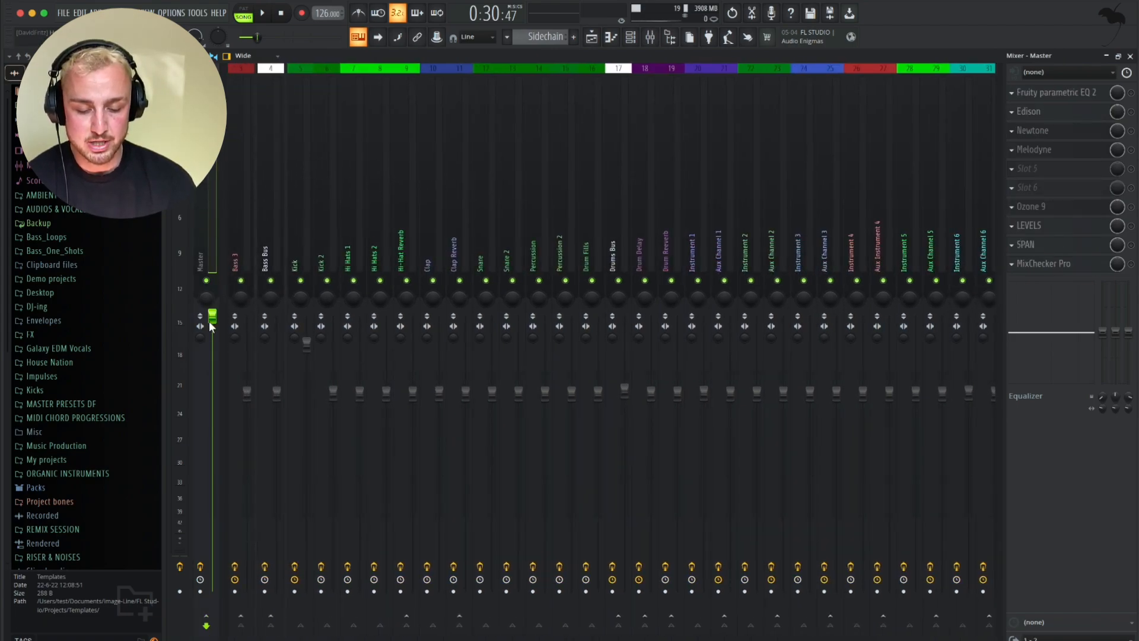
{"action": "key", "text": "space"}
{"action": "left_click", "coordinate": [307, 227]}
{"action": "key", "text": "space"}
{"action": "scroll", "coordinate": [276, 292], "scroll_direction": "right", "scroll_amount": 1}
{"action": "key", "text": "space"}
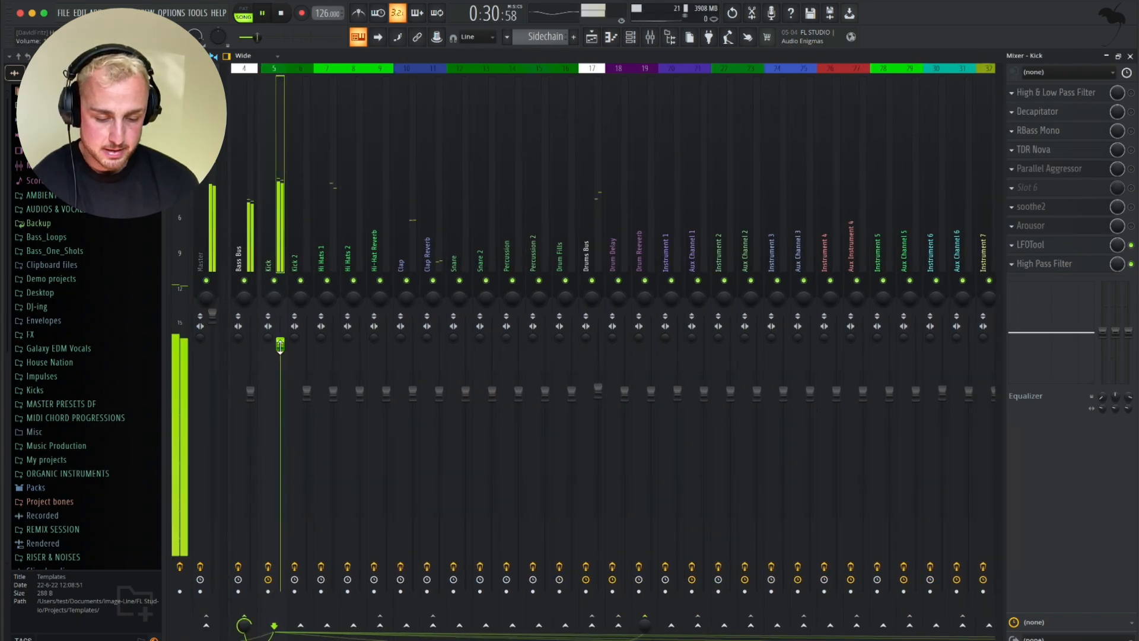
{"action": "key", "text": "space"}
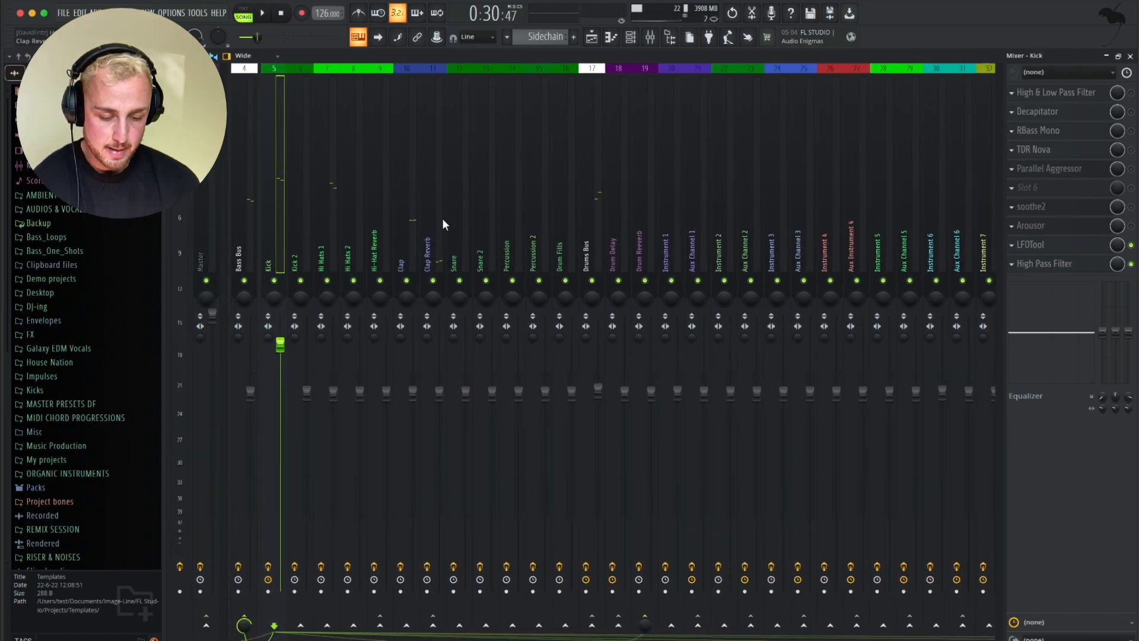
Open the LEVELS plugin on the Master track, switch it to the LUFS view and close it.
{"action": "key", "text": "Left"}
{"action": "key", "text": "Left"}
{"action": "key", "text": "Left"}
{"action": "key", "text": "Left"}
{"action": "key", "text": "Left"}
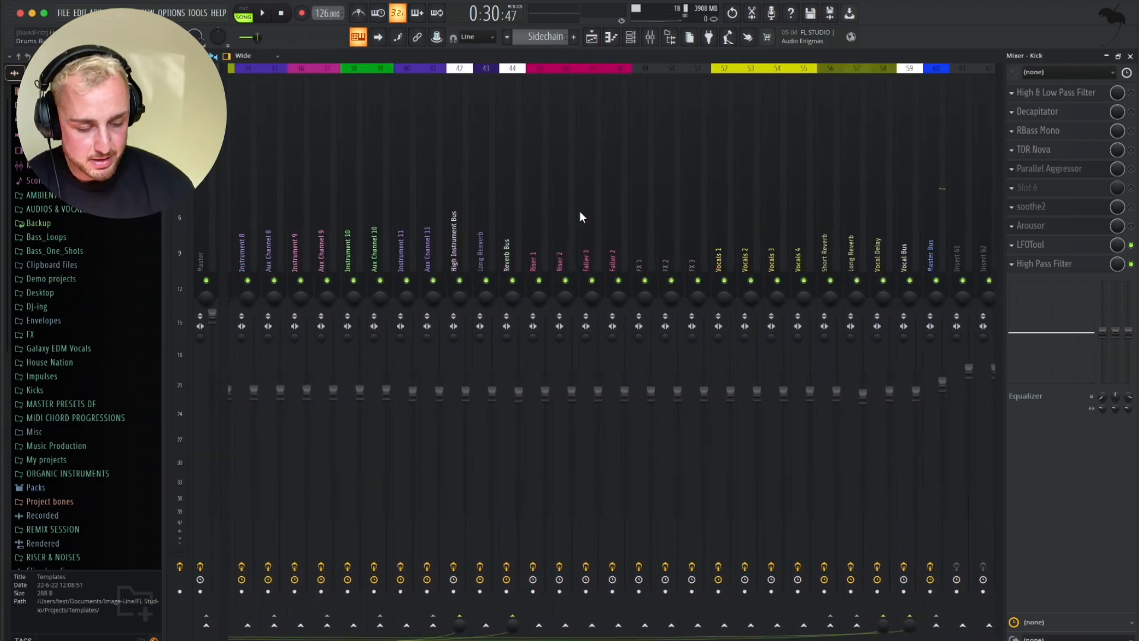
{"action": "left_click", "coordinate": [199, 232]}
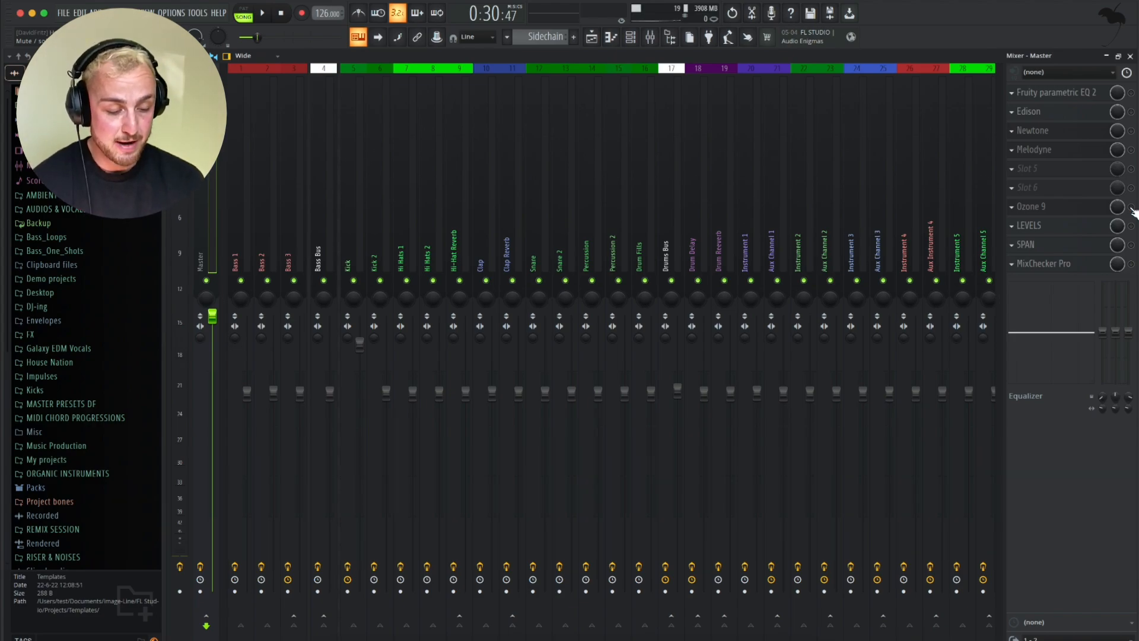
{"action": "left_click", "coordinate": [1035, 231]}
{"action": "left_click_drag", "start_coordinate": [122, 470], "coordinate": [518, 173]}
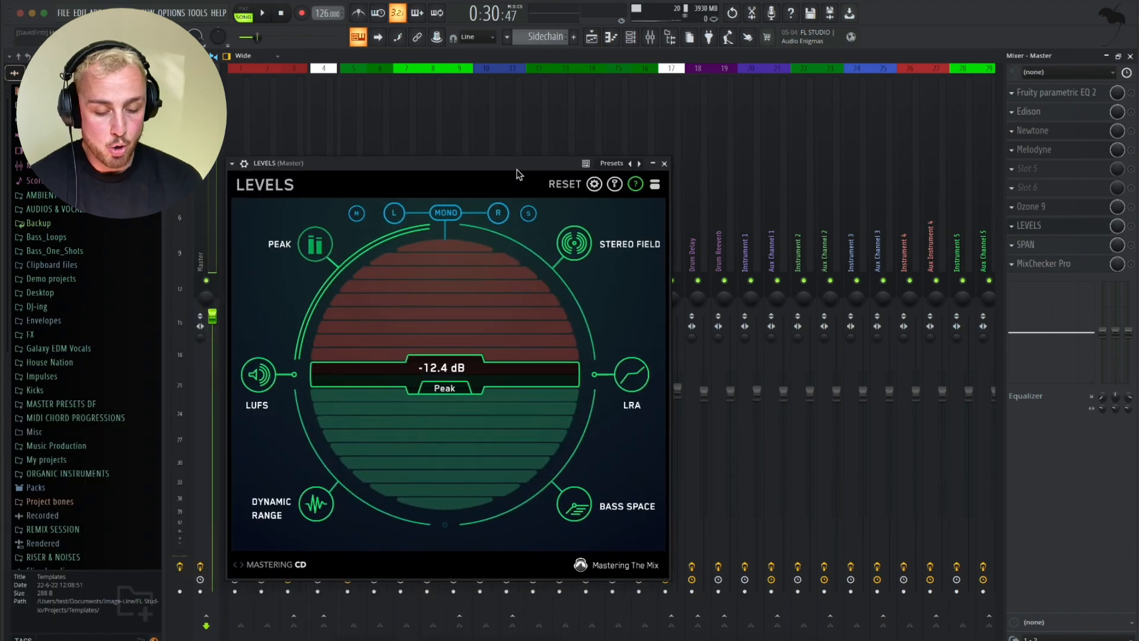
{"action": "left_click", "coordinate": [265, 375]}
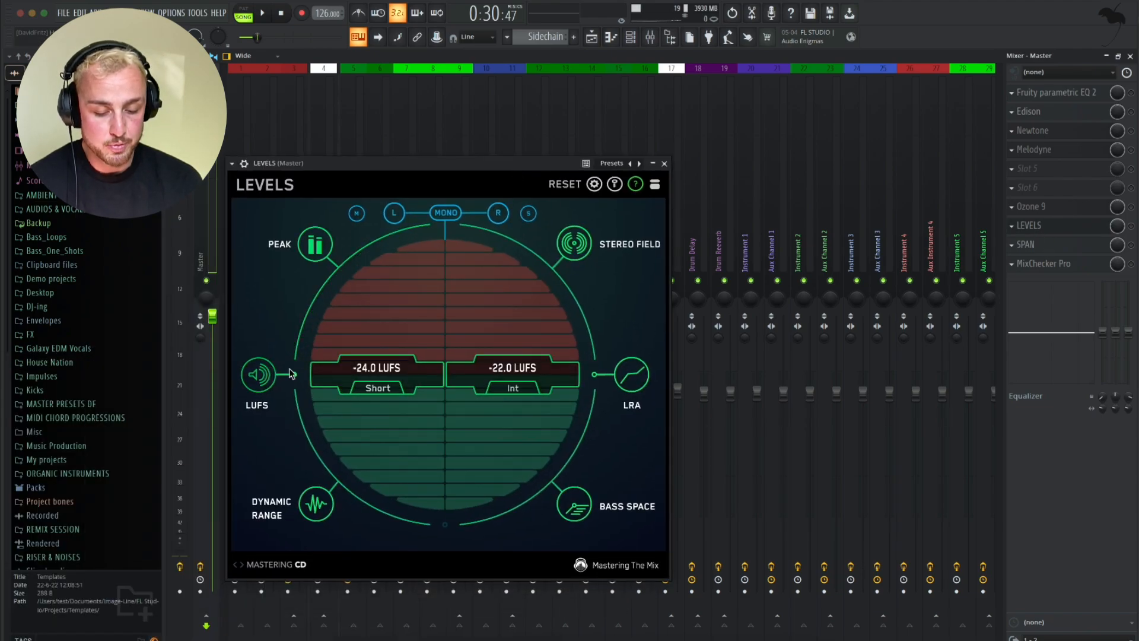
{"action": "left_click", "coordinate": [665, 164]}
Enable the spectrum analyzer in the Master's SPAN slot, play the song to view its frequency spectrum, and close the analyzer.
{"action": "left_click", "coordinate": [1045, 248]}
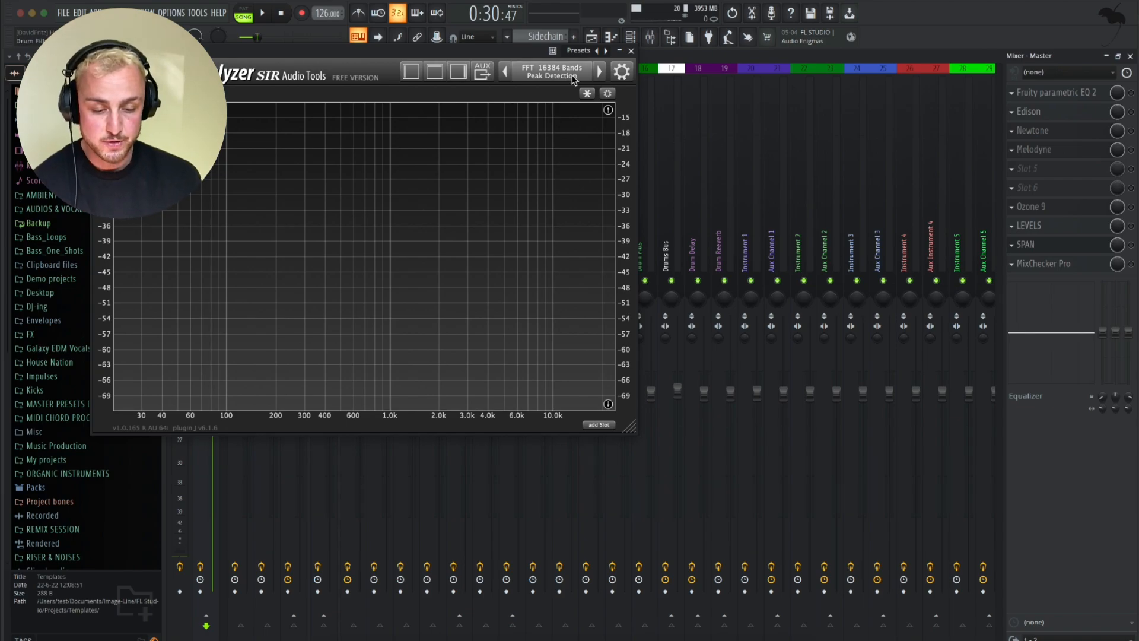
{"action": "key", "text": "space"}
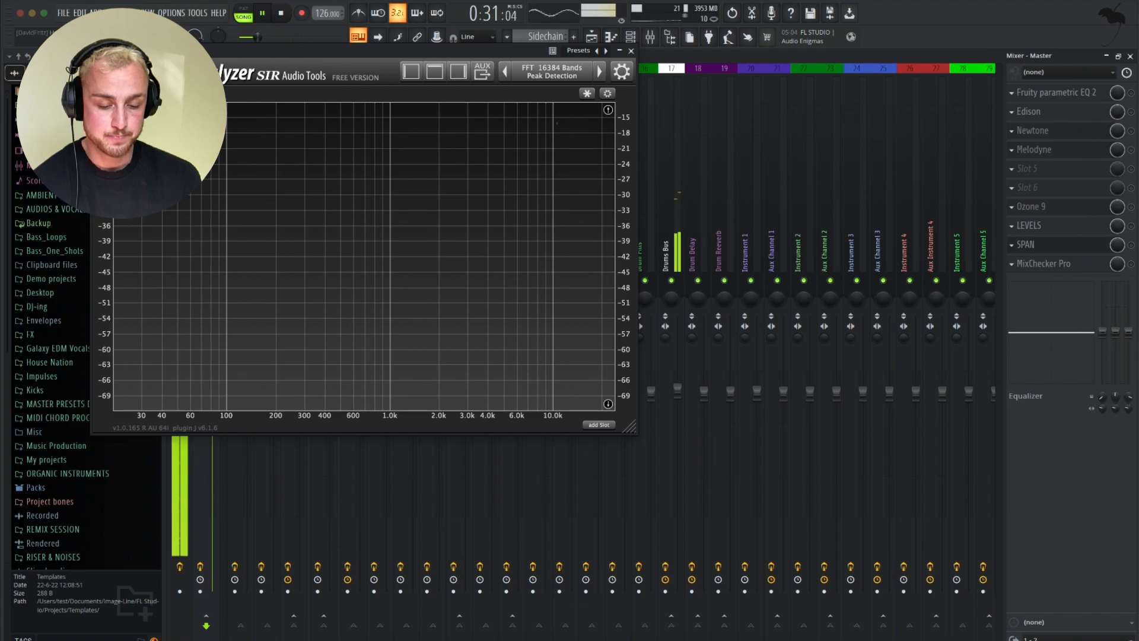
{"action": "left_click", "coordinate": [1130, 244]}
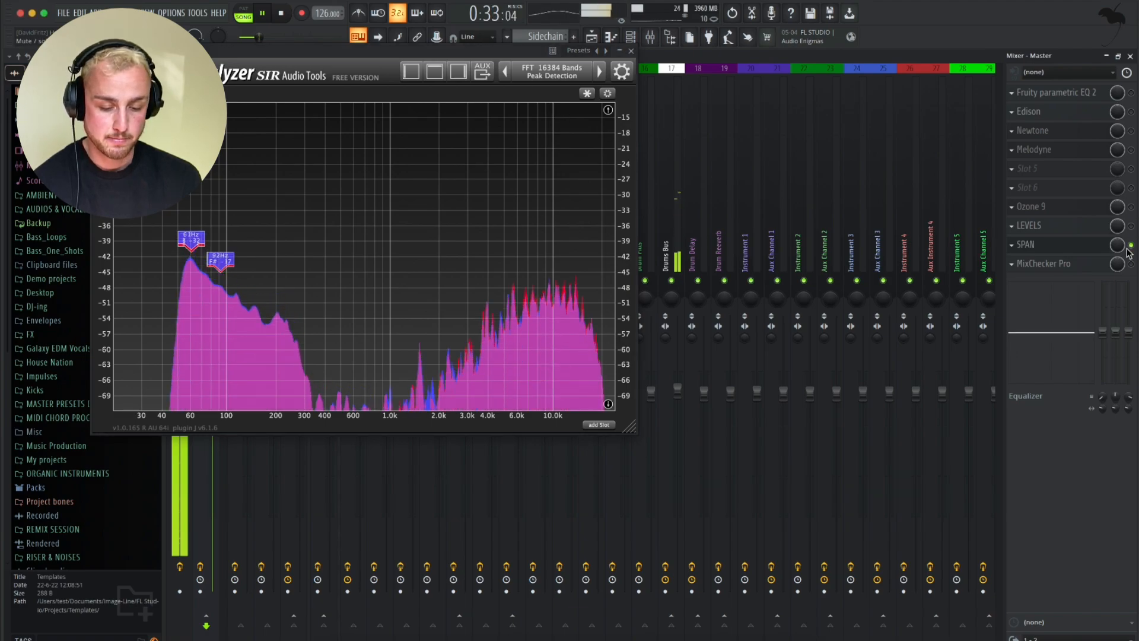
{"action": "key", "text": "space"}
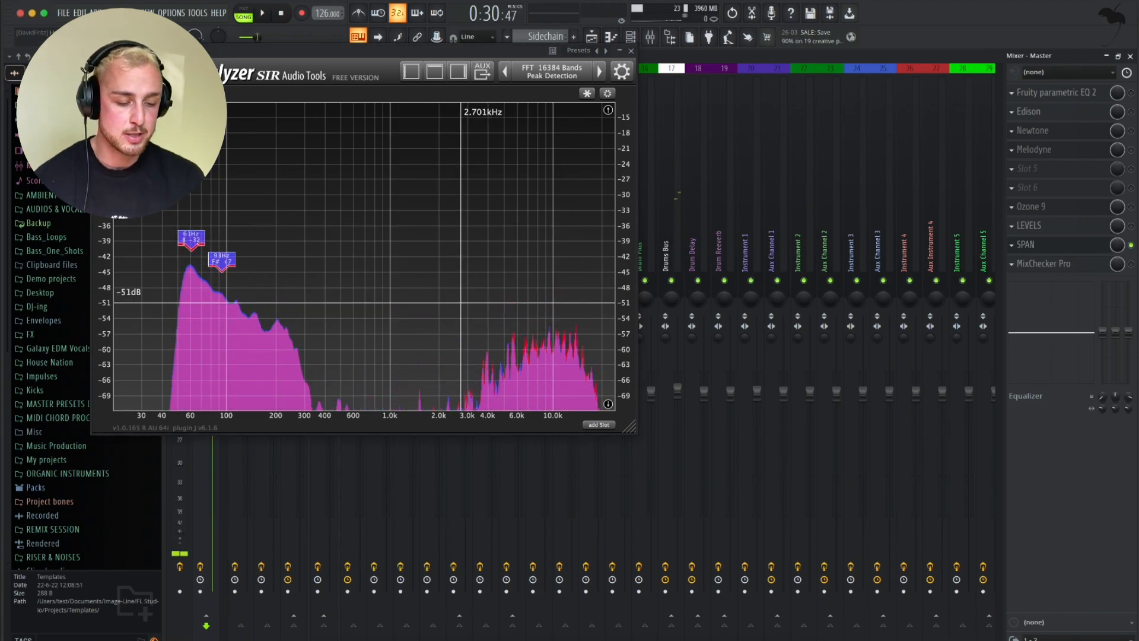
{"action": "left_click", "coordinate": [631, 51]}
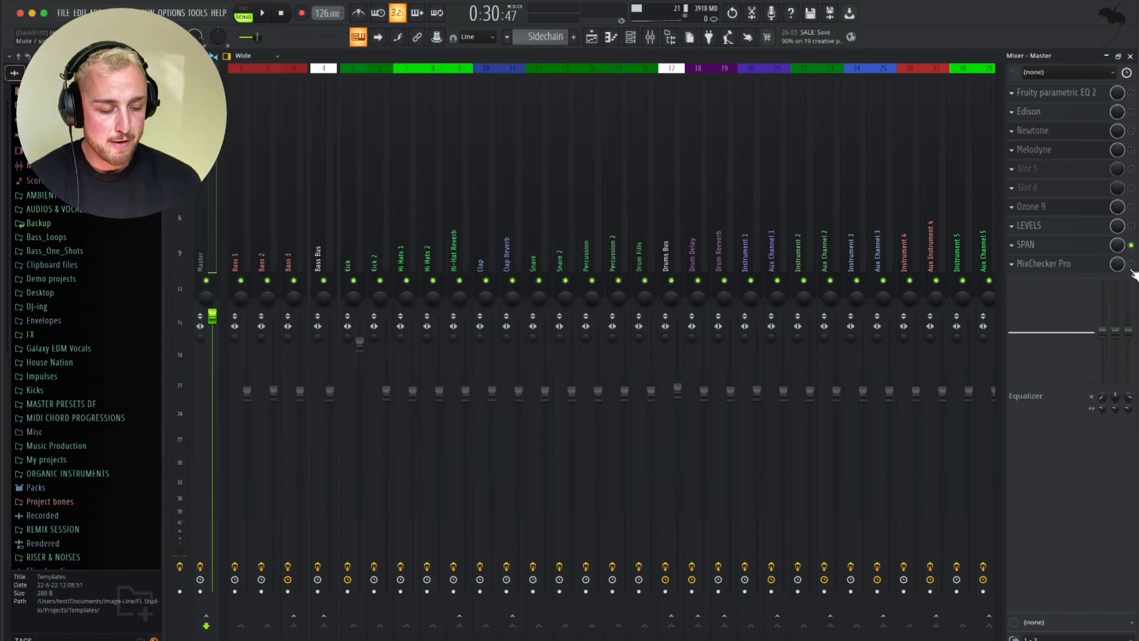
Enable MixChecker Pro on the Master and audition the song through the HiFi headphone, sedan, Disco Stage and Club Center simulations.
{"action": "left_click", "coordinate": [1090, 270]}
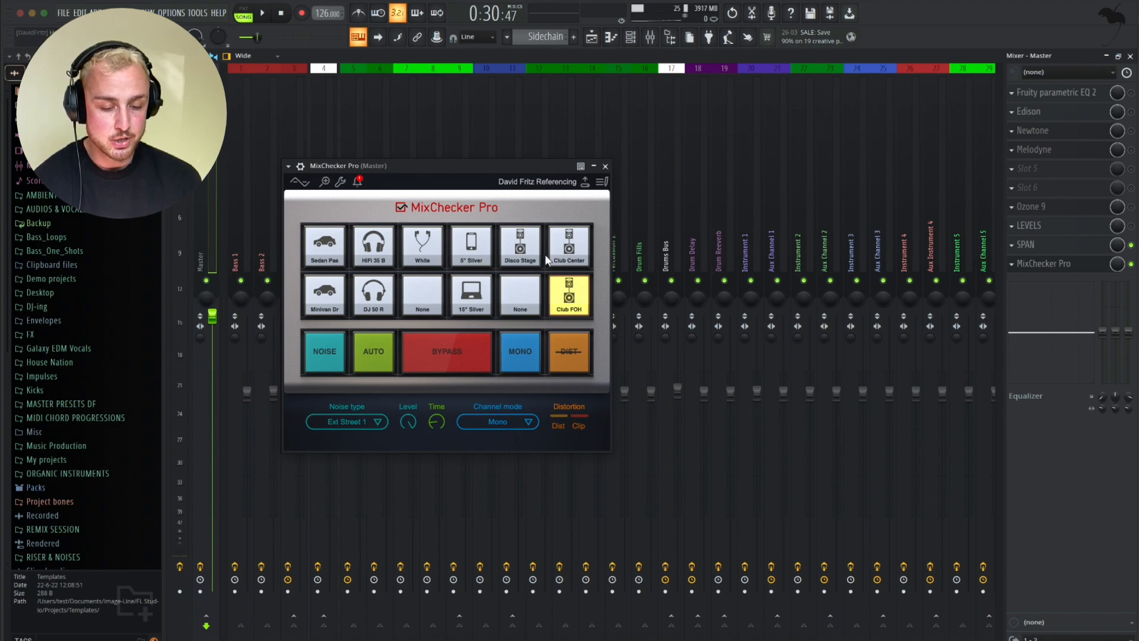
{"action": "left_click", "coordinate": [375, 244]}
{"action": "key", "text": "space"}
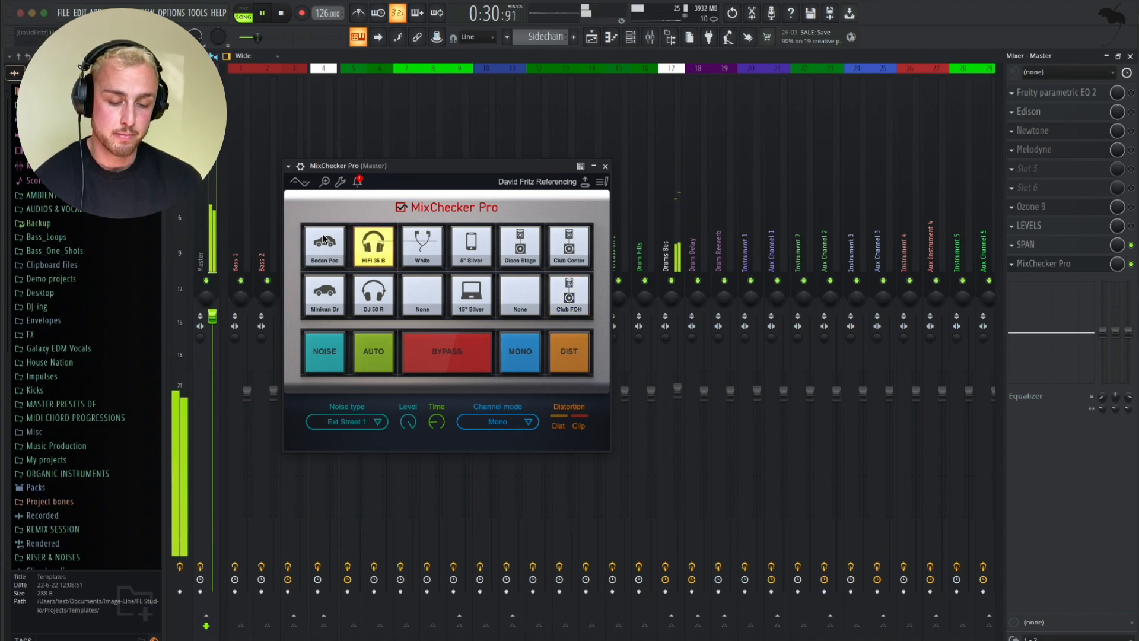
{"action": "left_click", "coordinate": [324, 243]}
{"action": "left_click", "coordinate": [536, 238]}
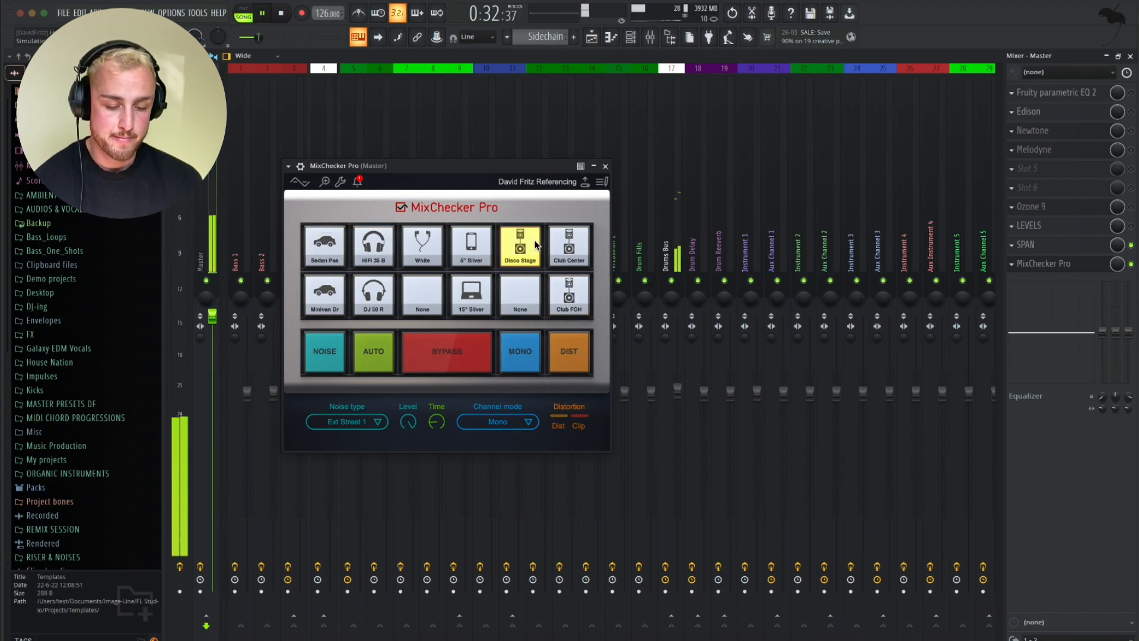
{"action": "left_click", "coordinate": [565, 240]}
{"action": "key", "text": "space"}
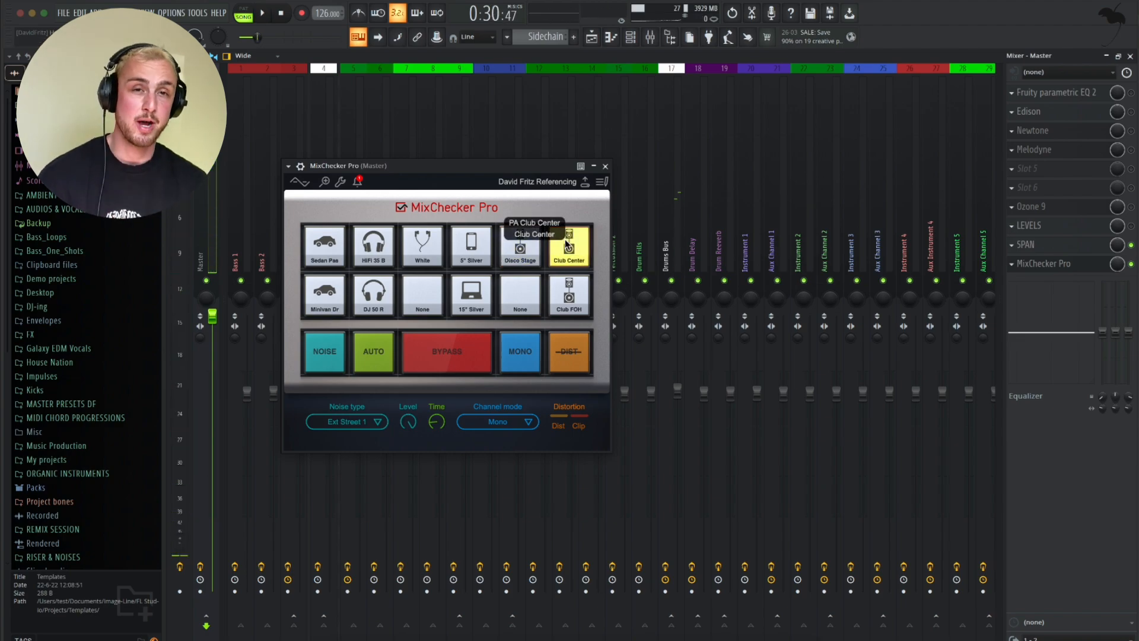